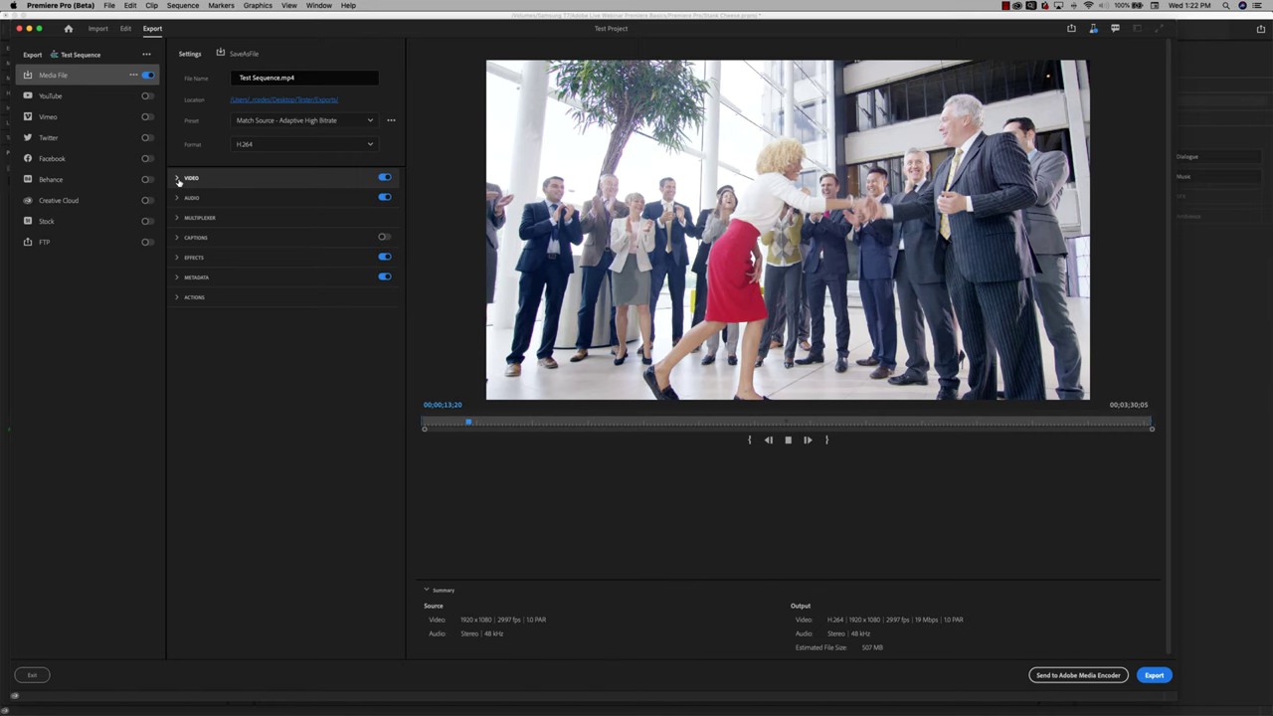
Expand the Video export settings, then bring up Creative Cloud's list of app updates.
click(177, 179)
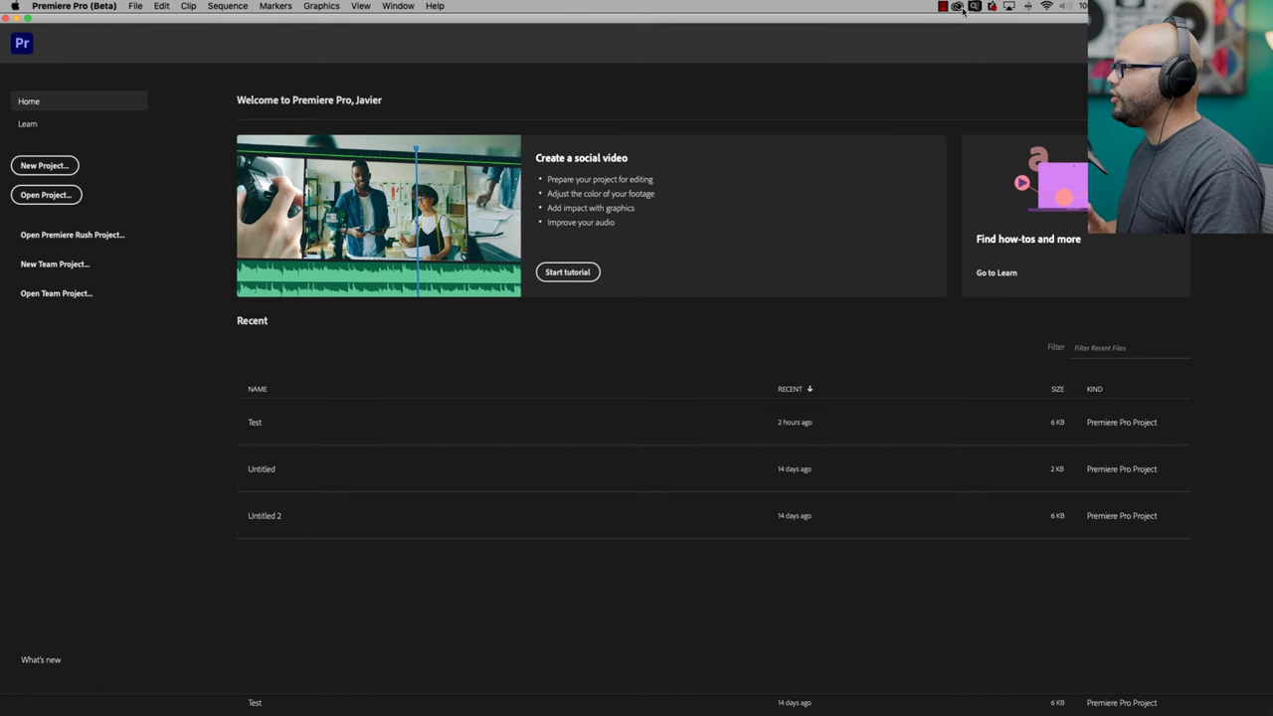
click(959, 7)
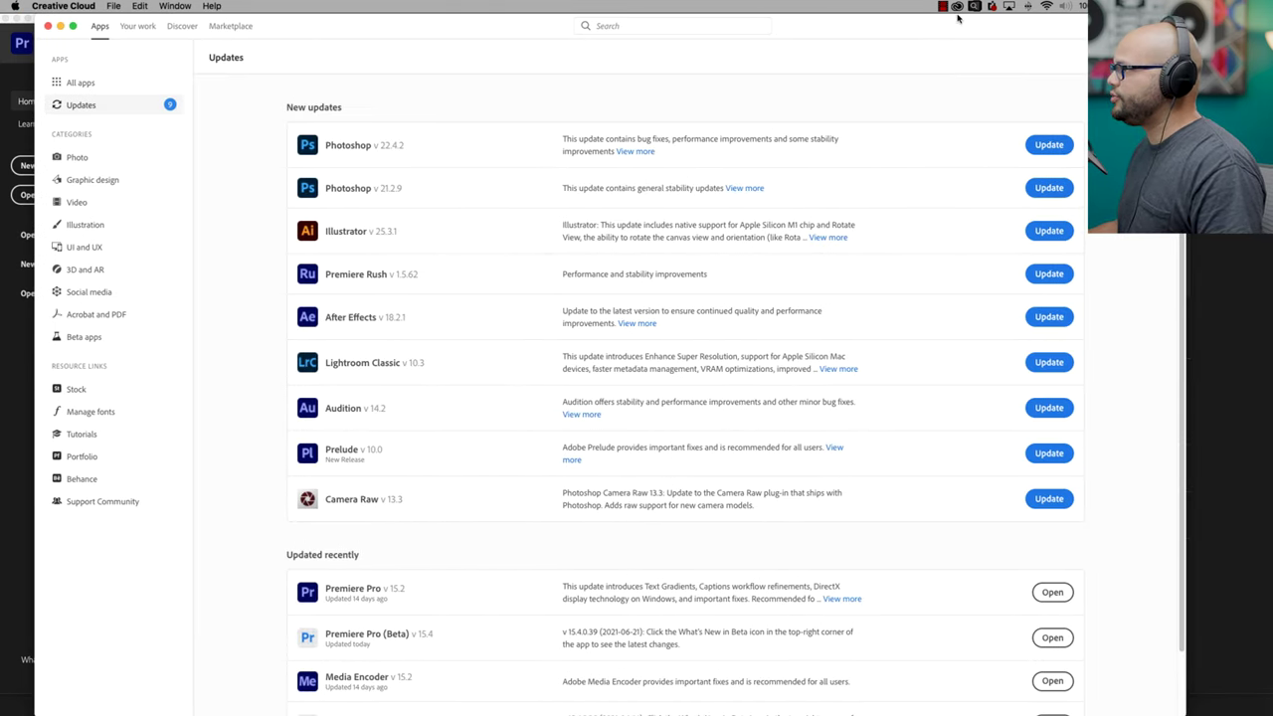
click(86, 338)
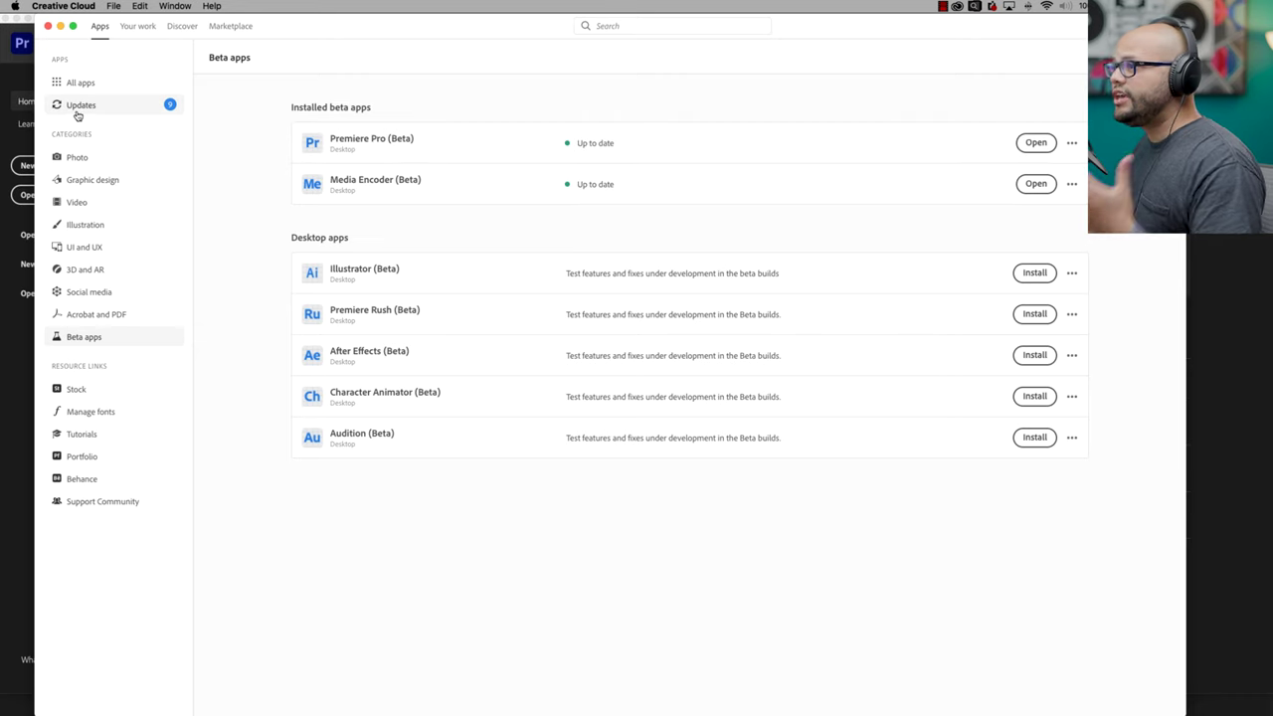
click(80, 106)
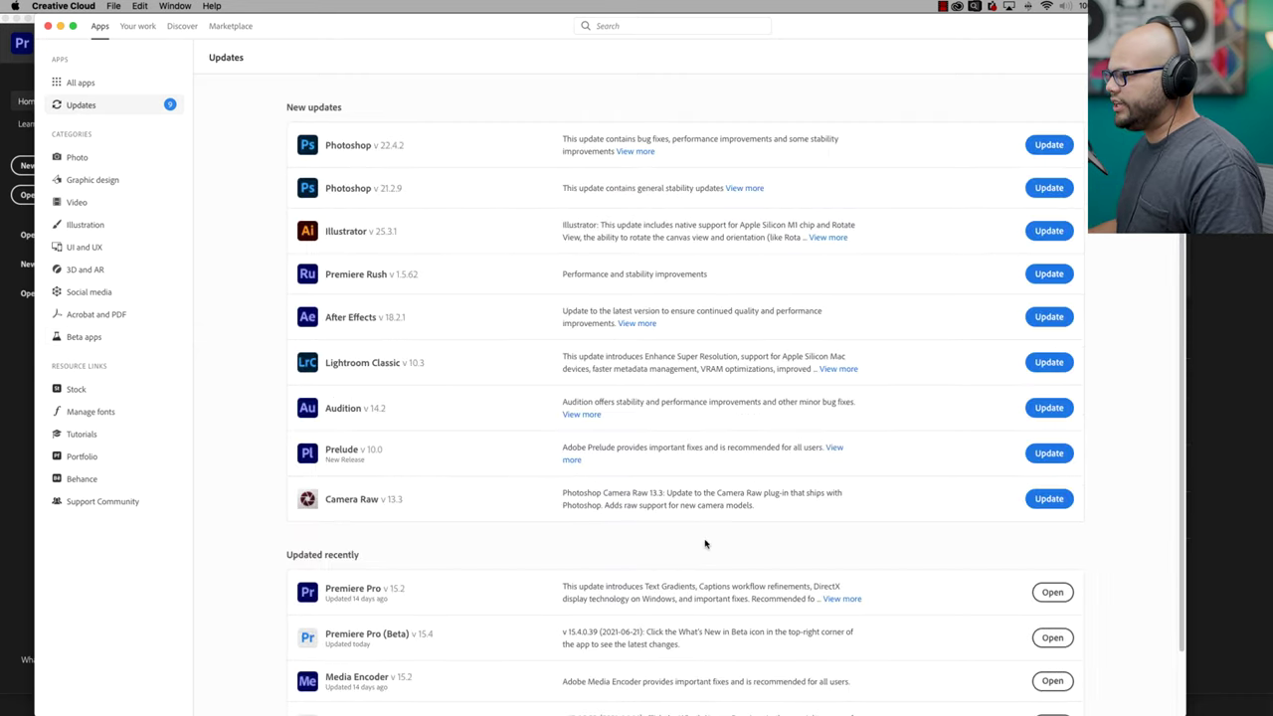
scroll(705, 544, down, 3)
scroll(477, 462, up, 3)
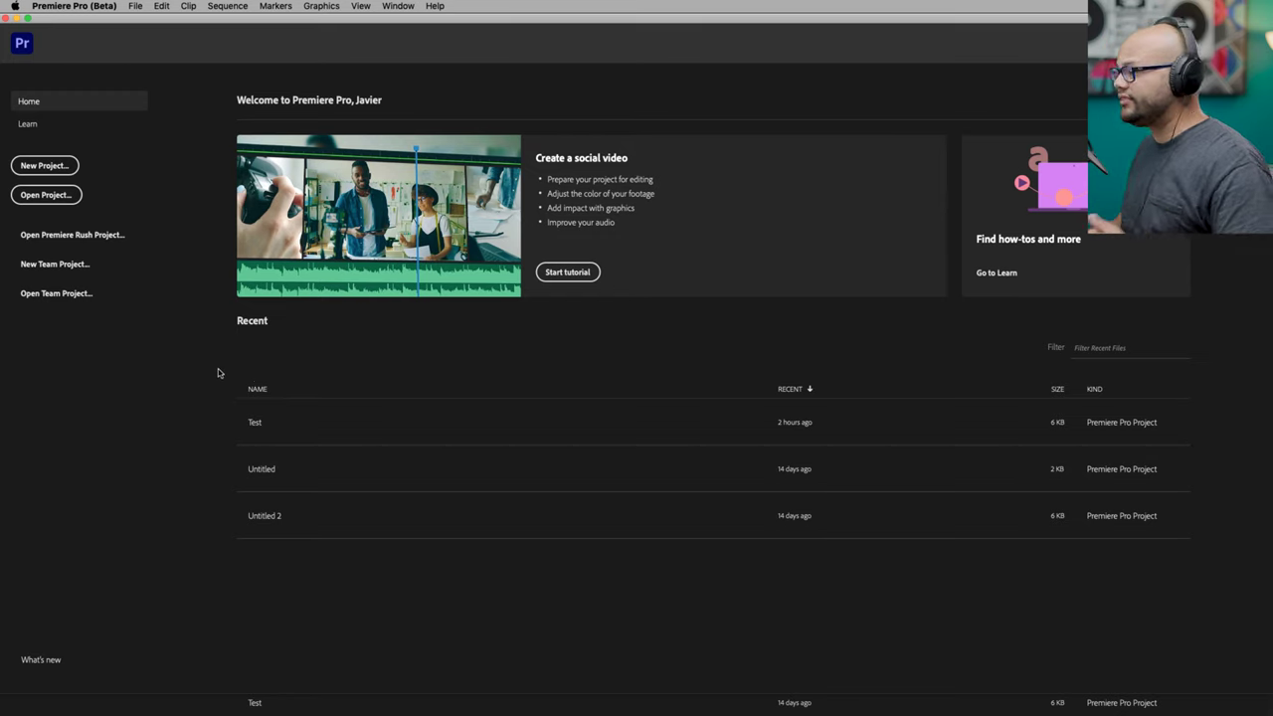
Start a new project from the Premiere Pro (Beta) Home screen.
mouse_move(202, 708)
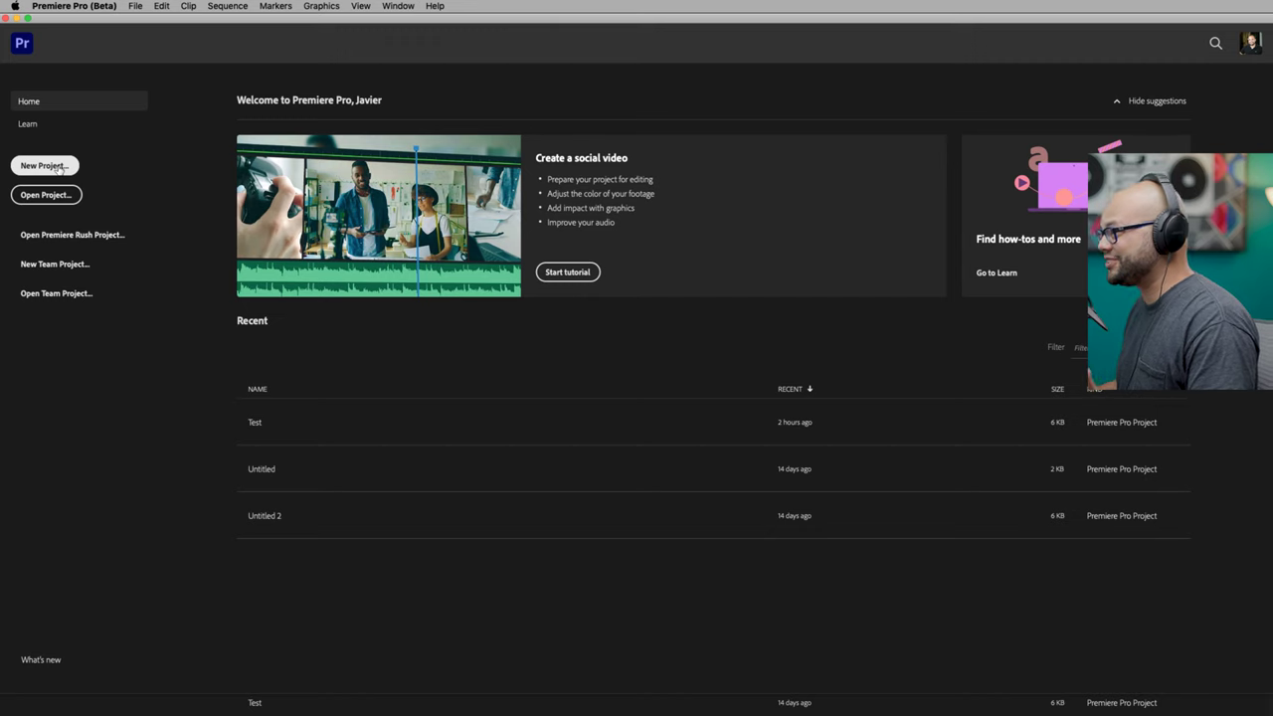
click(44, 165)
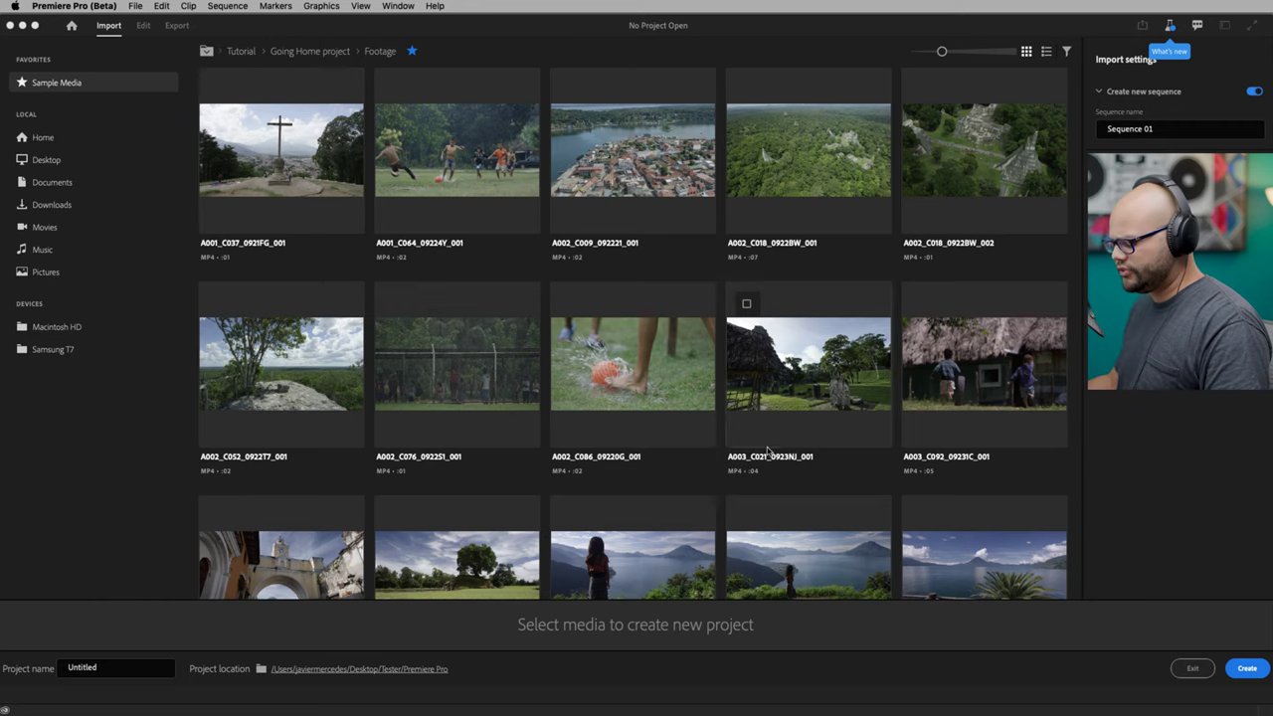
key(super+Tab)
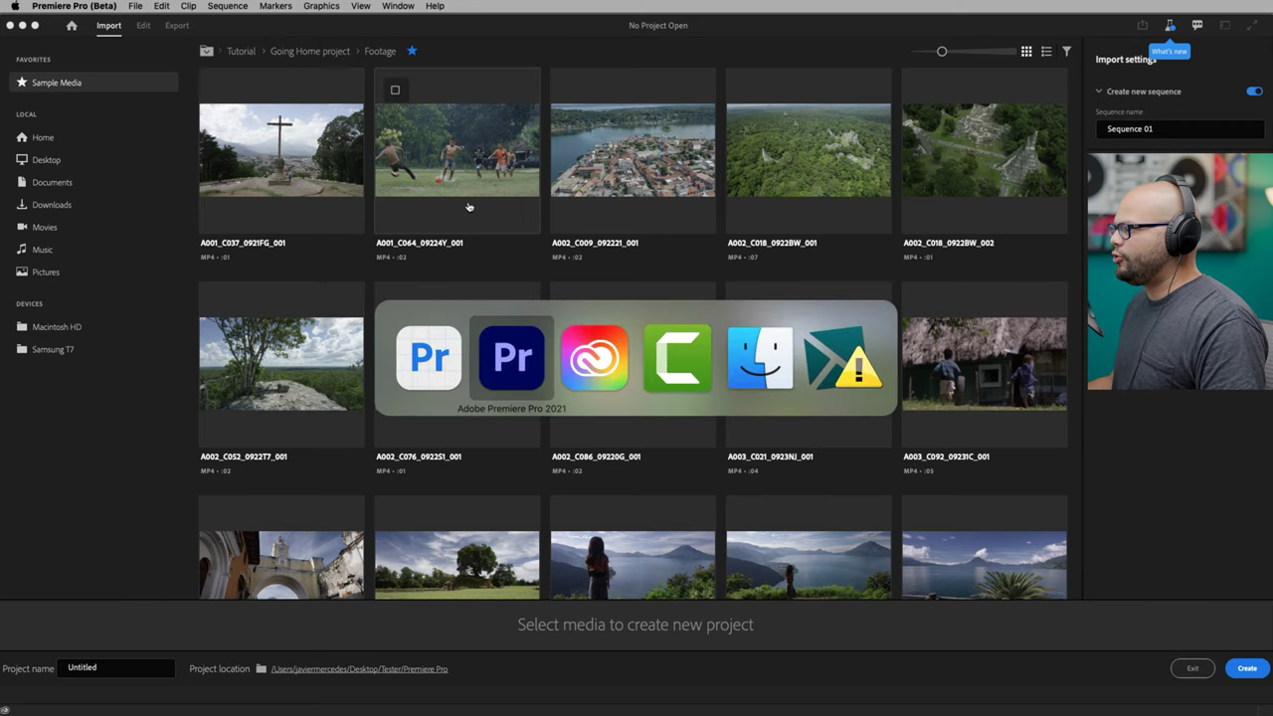
click(503, 362)
click(66, 169)
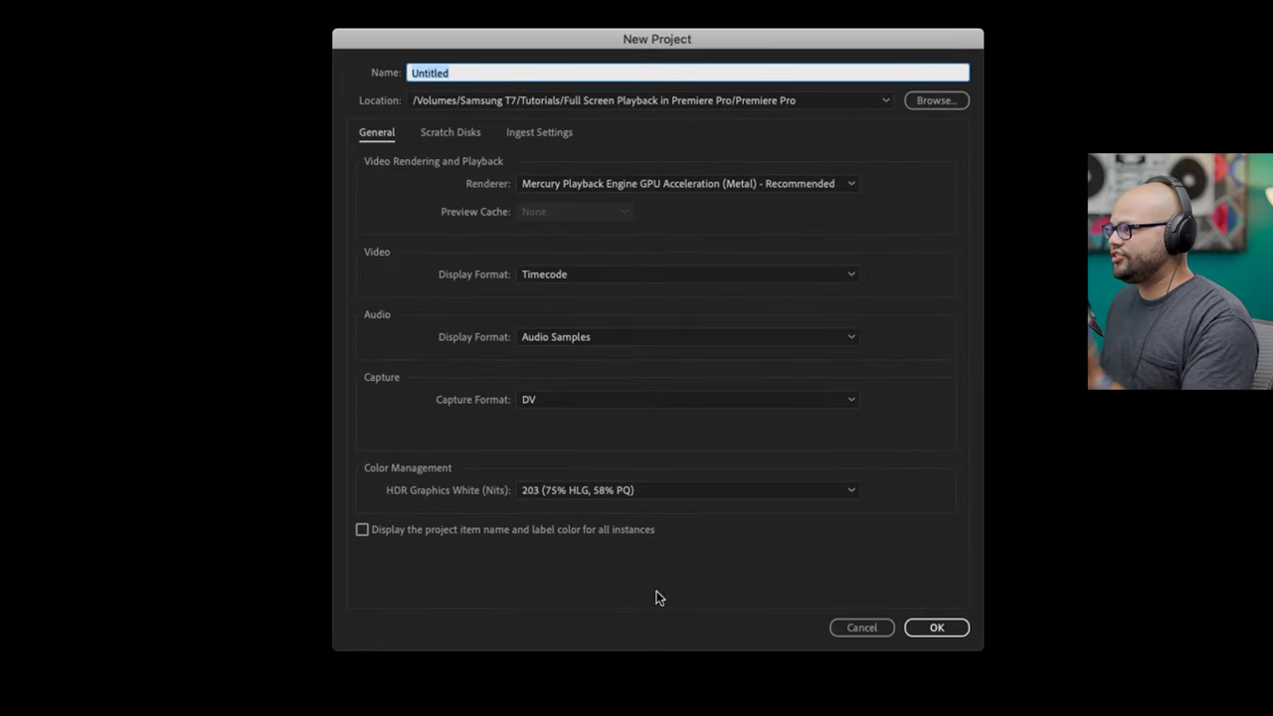
click(394, 134)
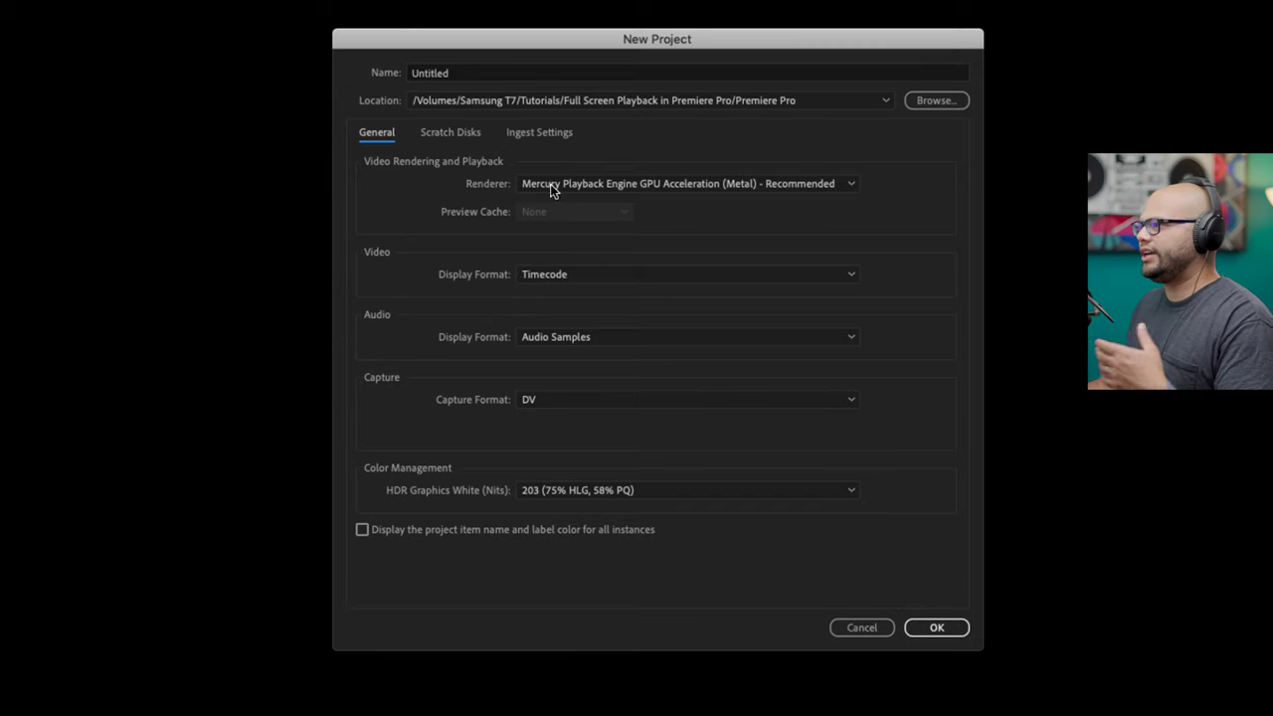
click(467, 136)
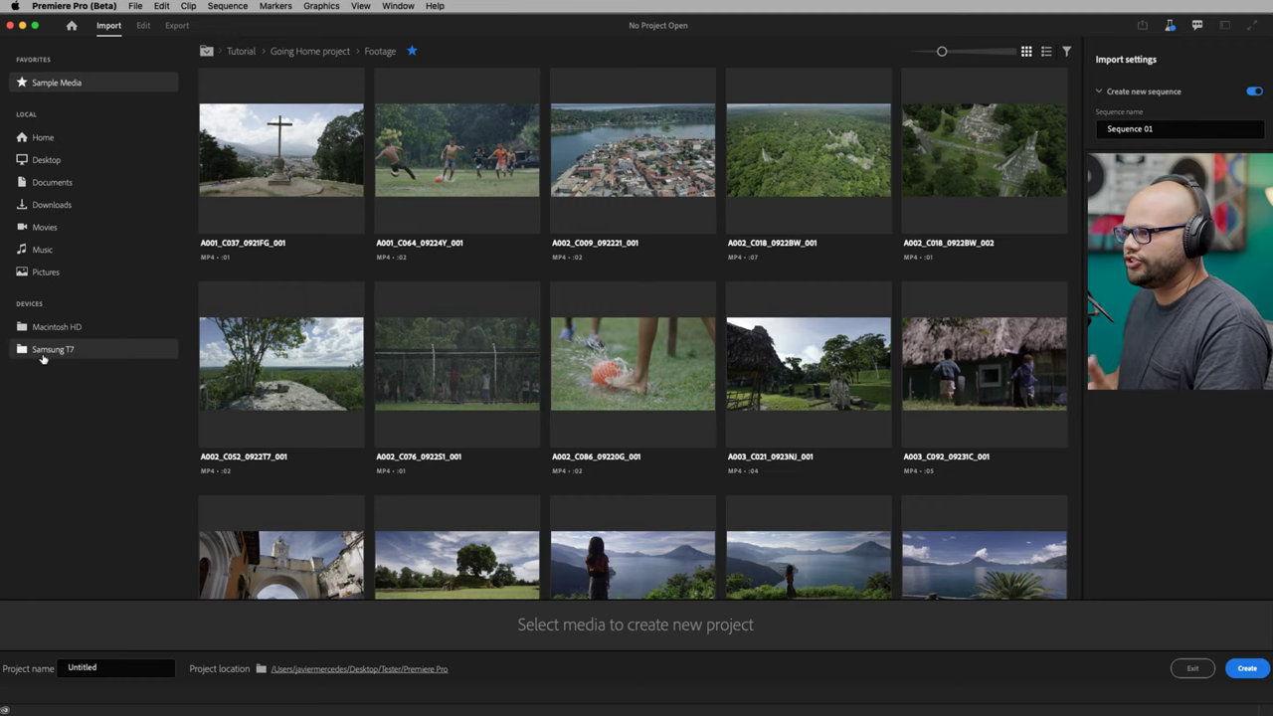
Browse Samsung T7 > Tutorials > workflow > Footage and tick AdobeStock_98036517 and AdobeStock_351683287.
click(51, 350)
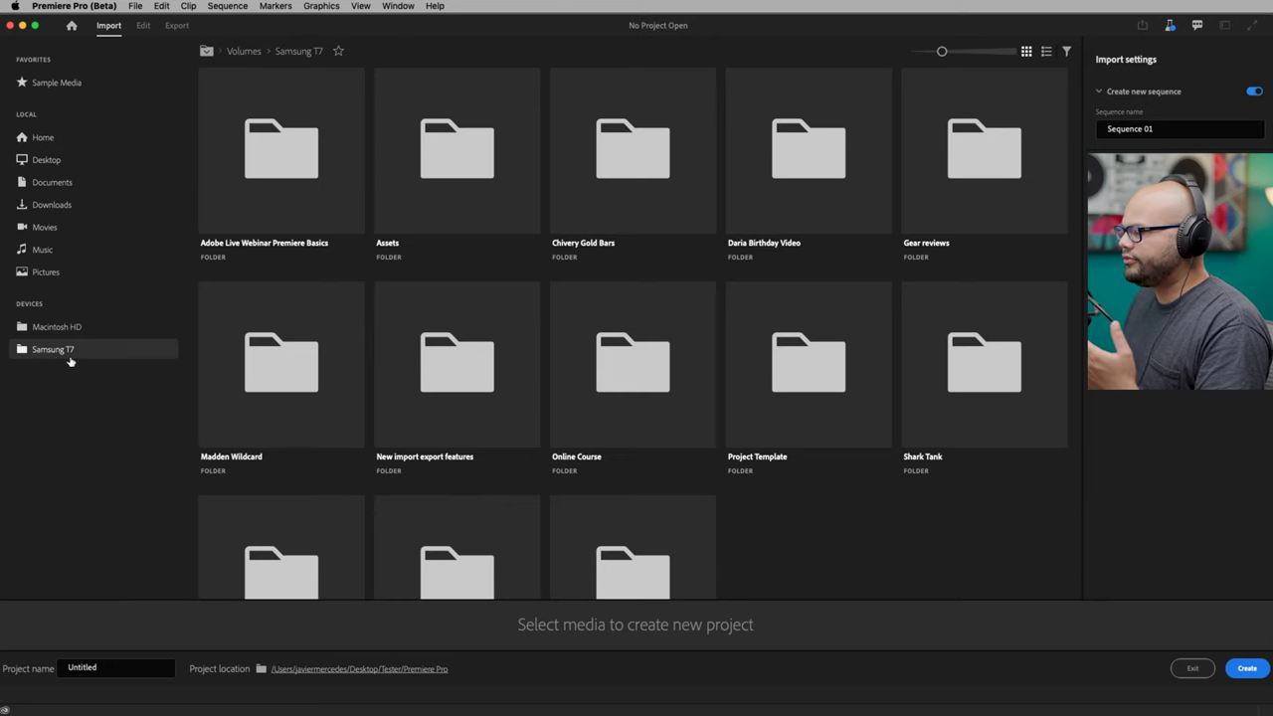
scroll(799, 517, down, 3)
double_click(471, 463)
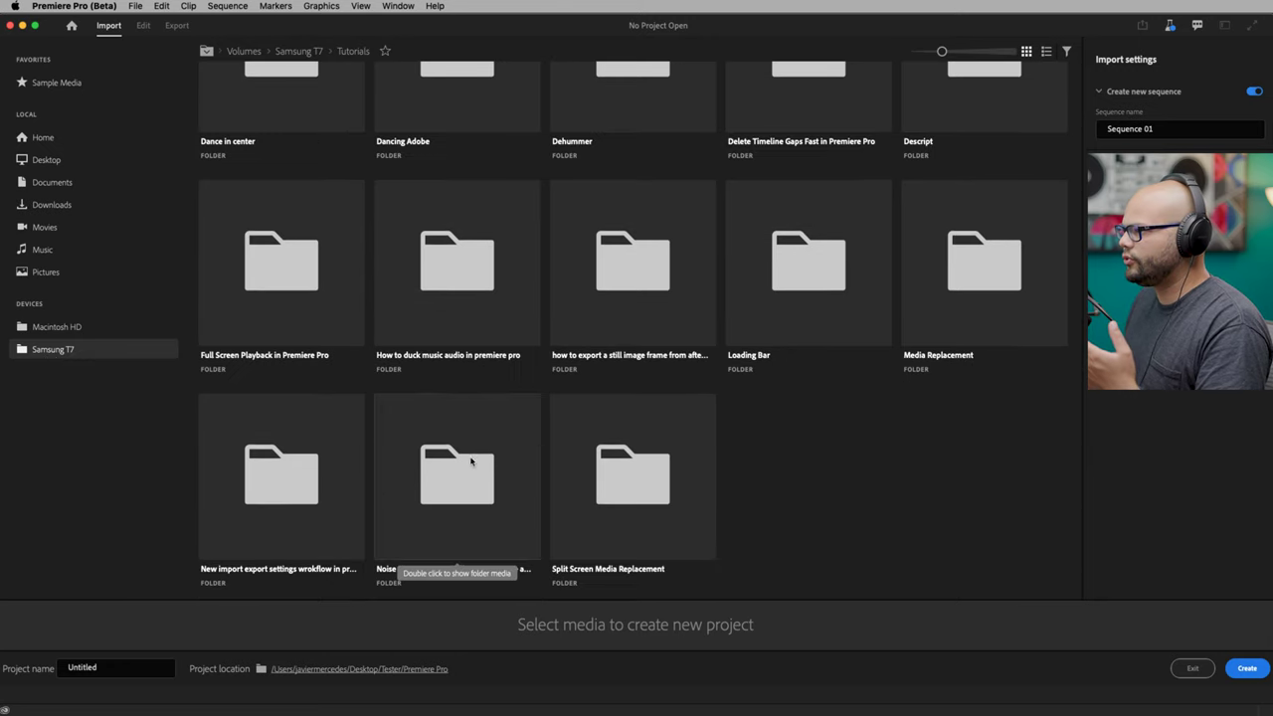
double_click(324, 472)
double_click(822, 174)
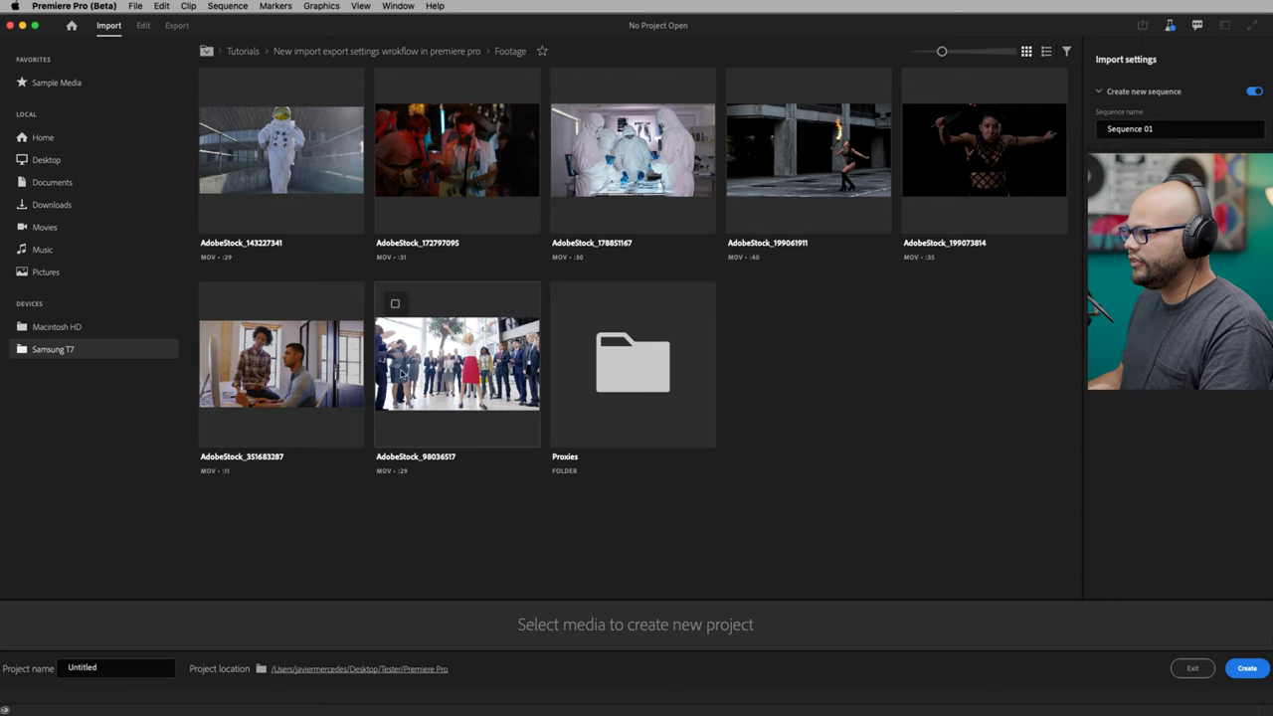
click(395, 304)
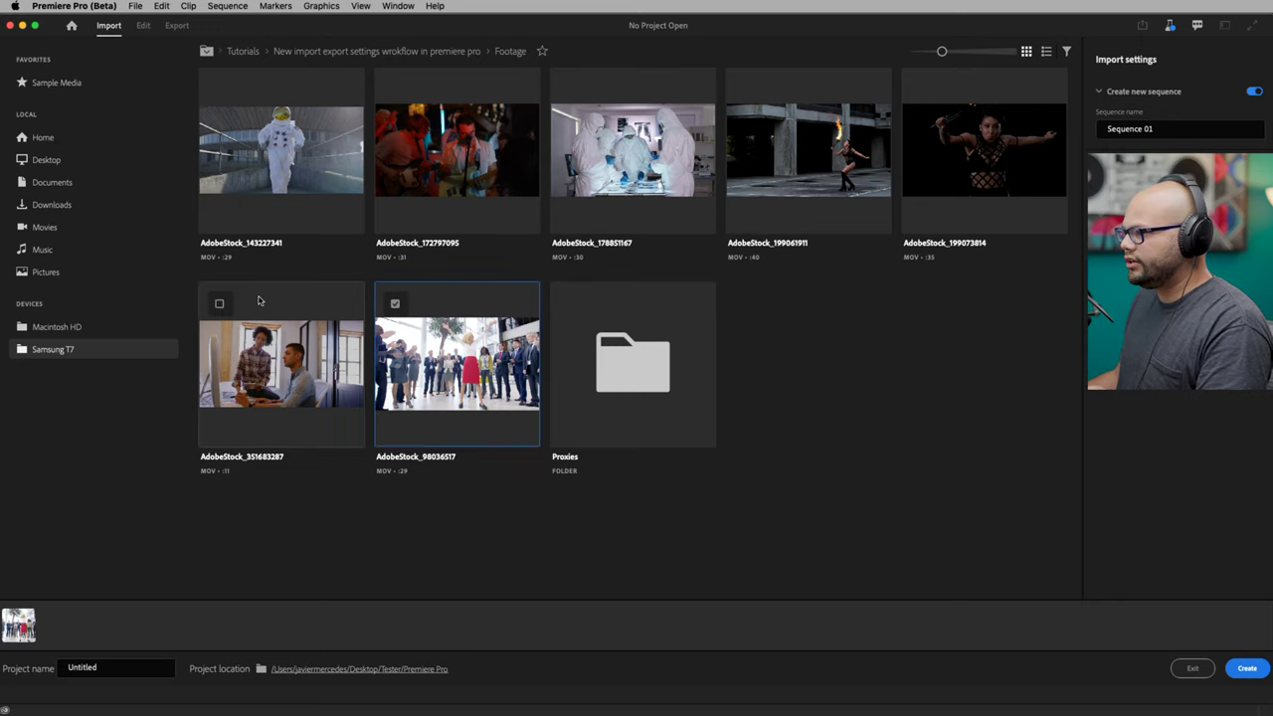
click(219, 303)
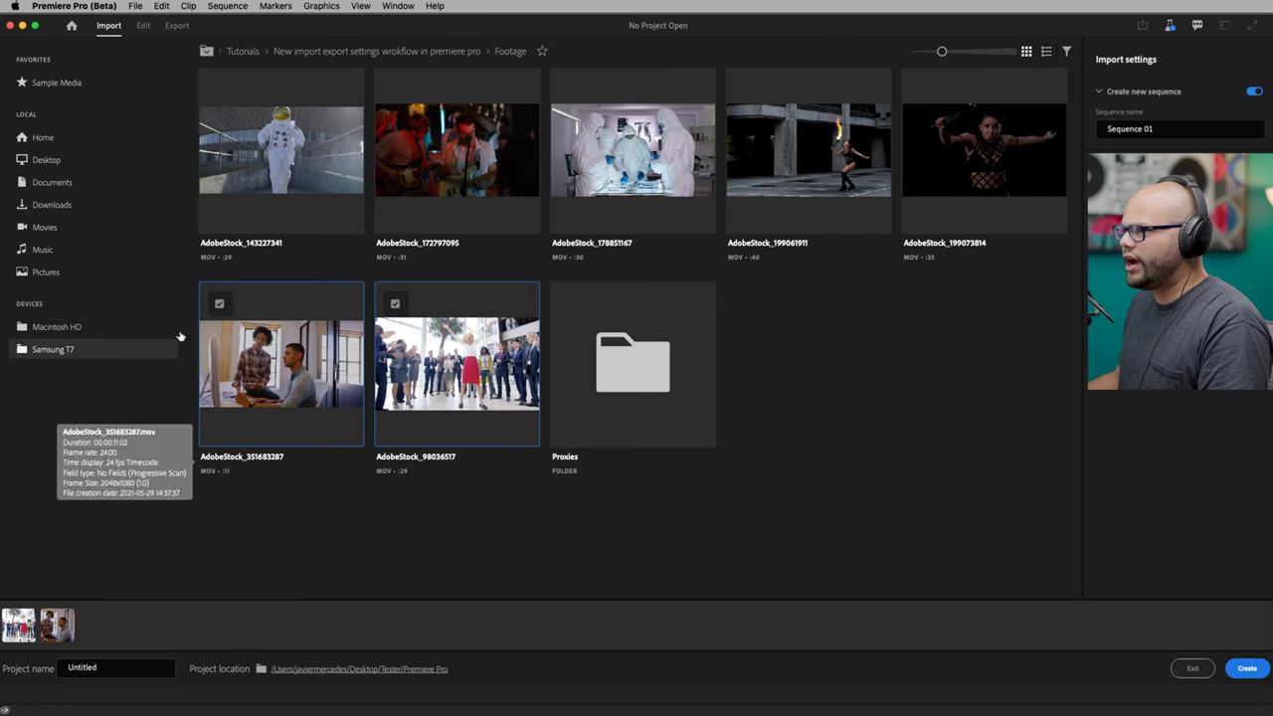
Tick Sample Media clip A001_C064_09224Y_001, then browse back to Samsung T7's Tutorials folder.
click(85, 86)
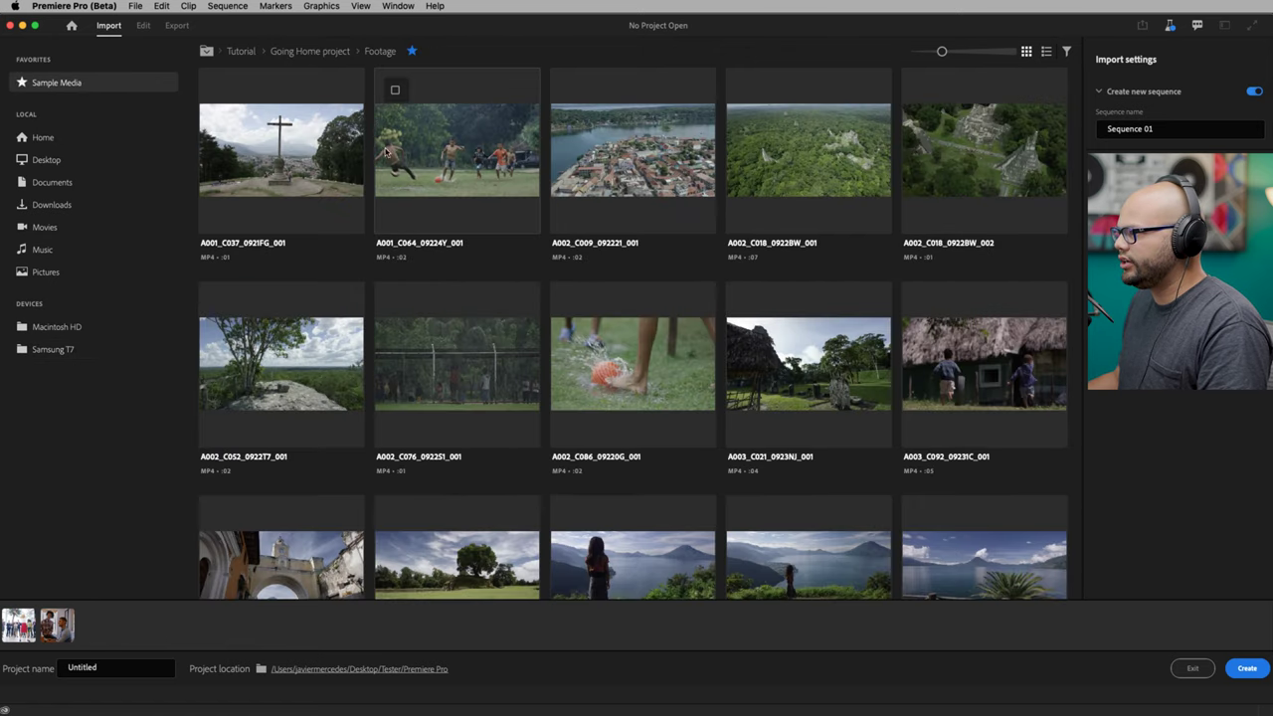
click(395, 90)
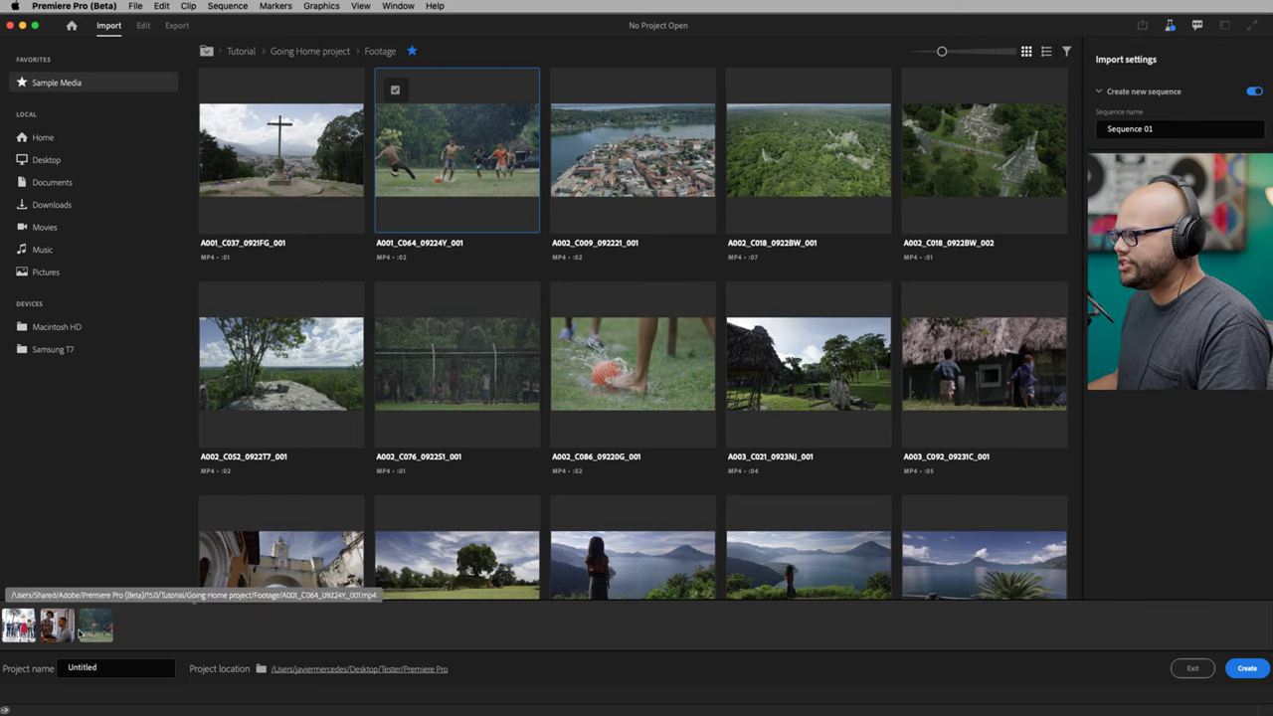
click(52, 349)
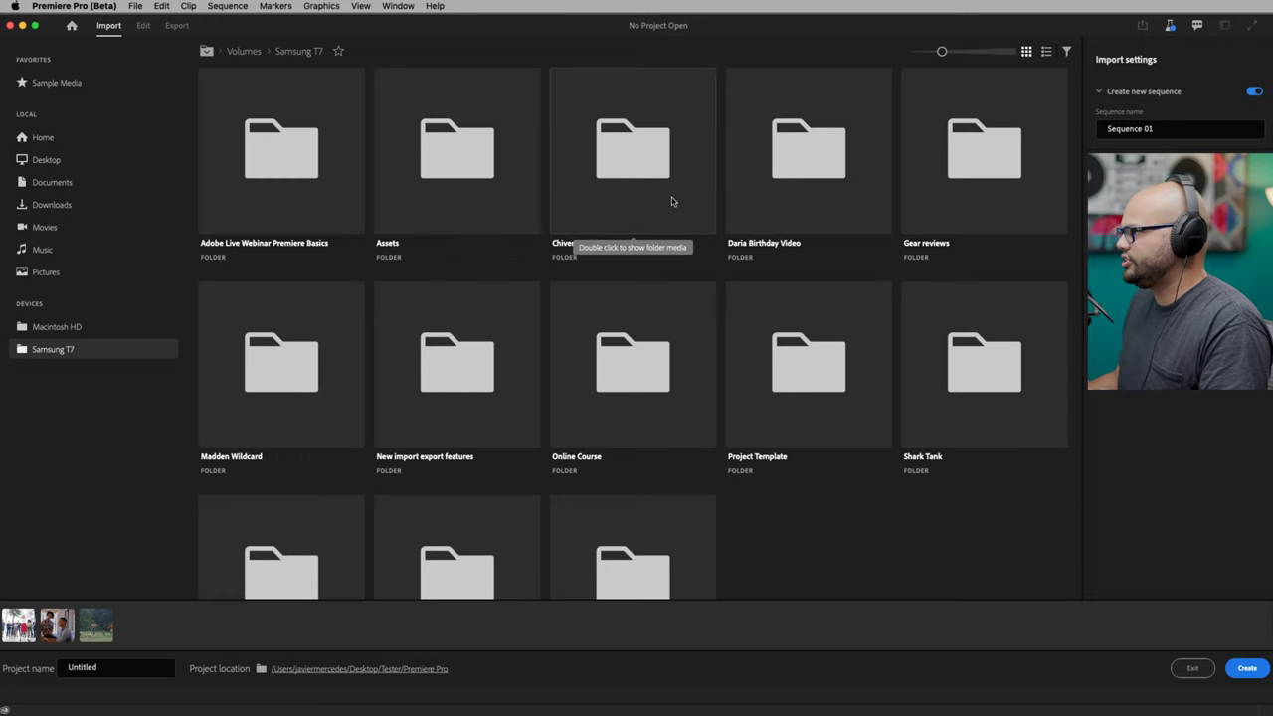
scroll(332, 162, down, 2)
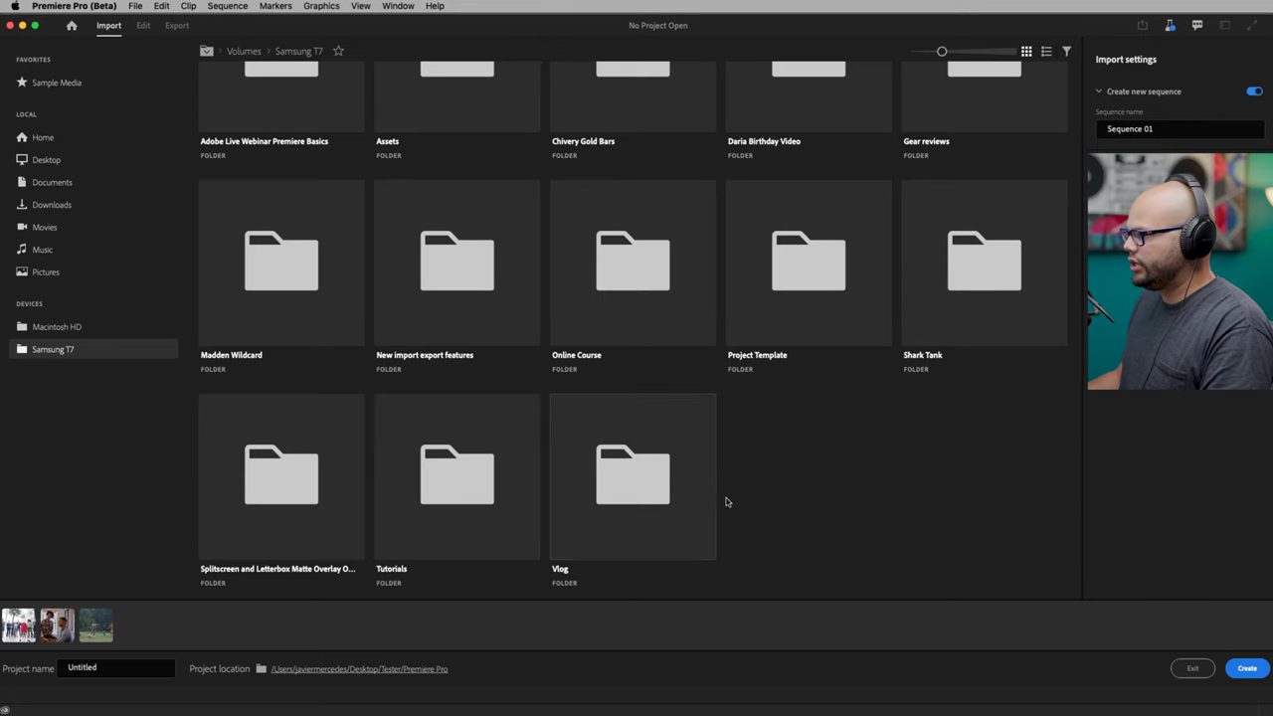
double_click(427, 506)
scroll(491, 425, down, 5)
scroll(490, 424, up, 5)
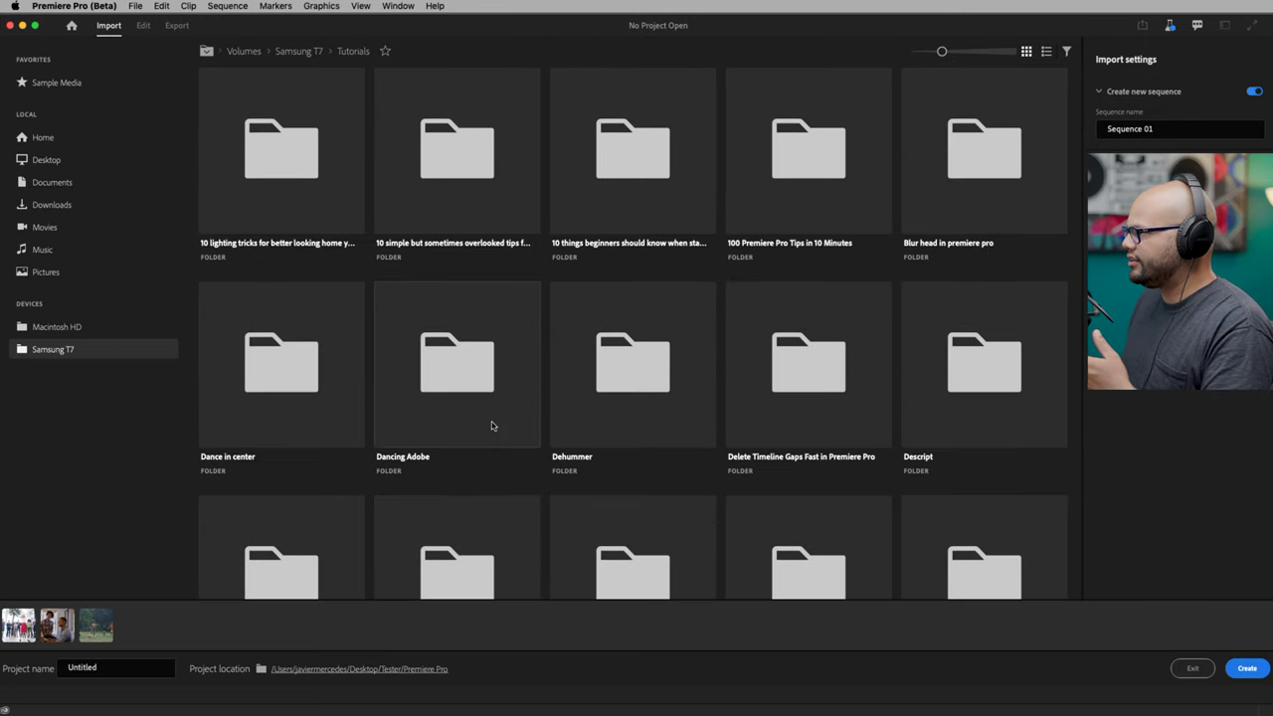
In List view, open the workflow Footage folder and select all seven AdobeStock clips.
click(1045, 51)
scroll(432, 489, down, 5)
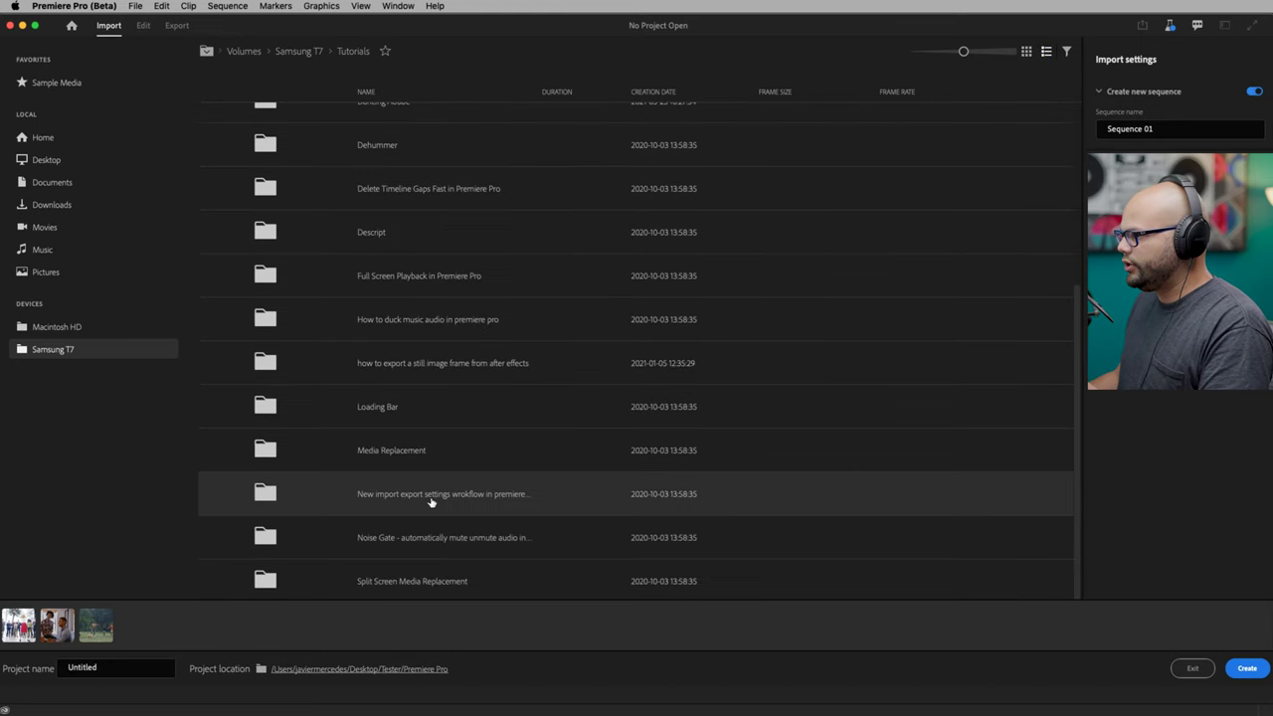
double_click(432, 488)
double_click(425, 261)
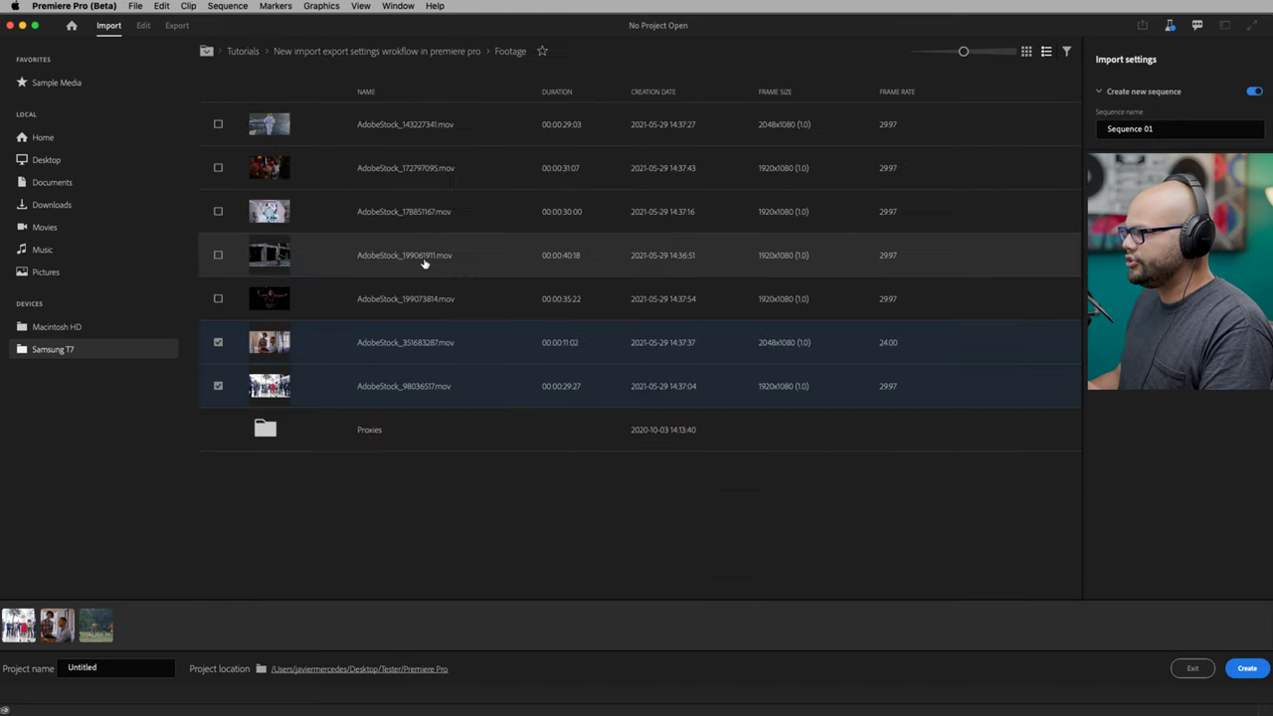
click(218, 298)
click(217, 255)
key(super+a)
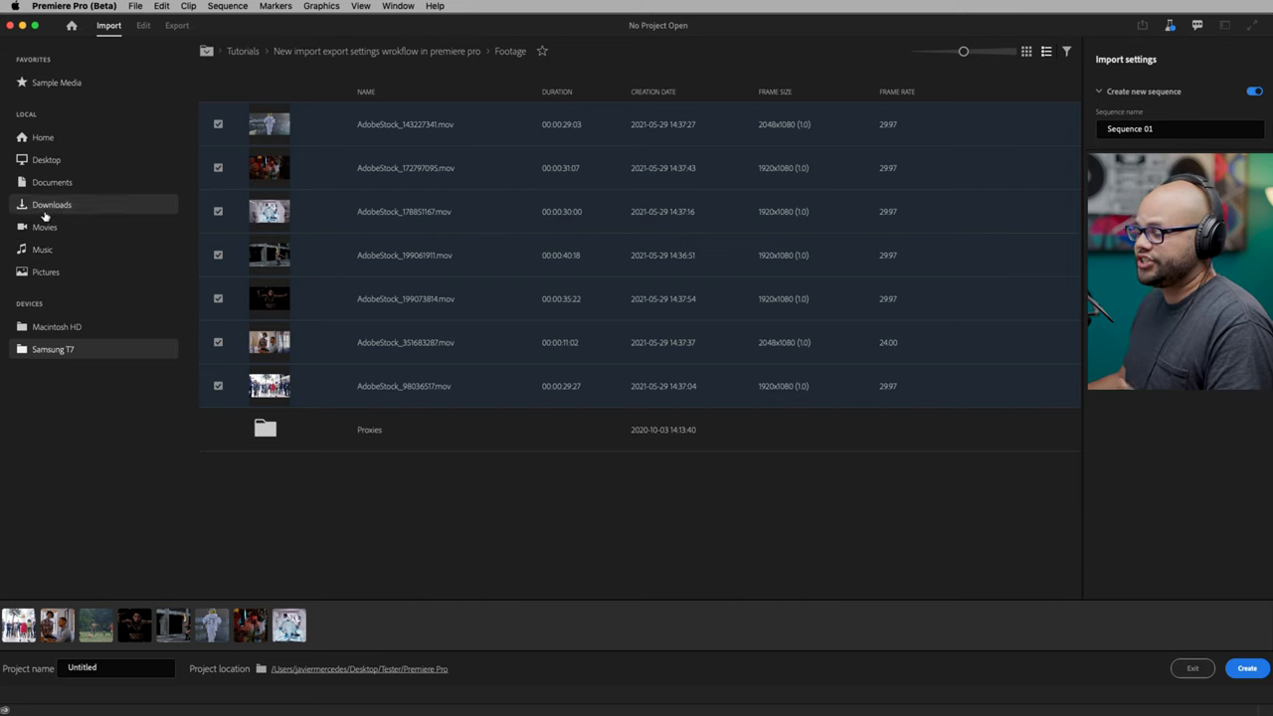
Switch to Finder and show the Desktop folder.
key(super+Tab)
key(super+Tab)
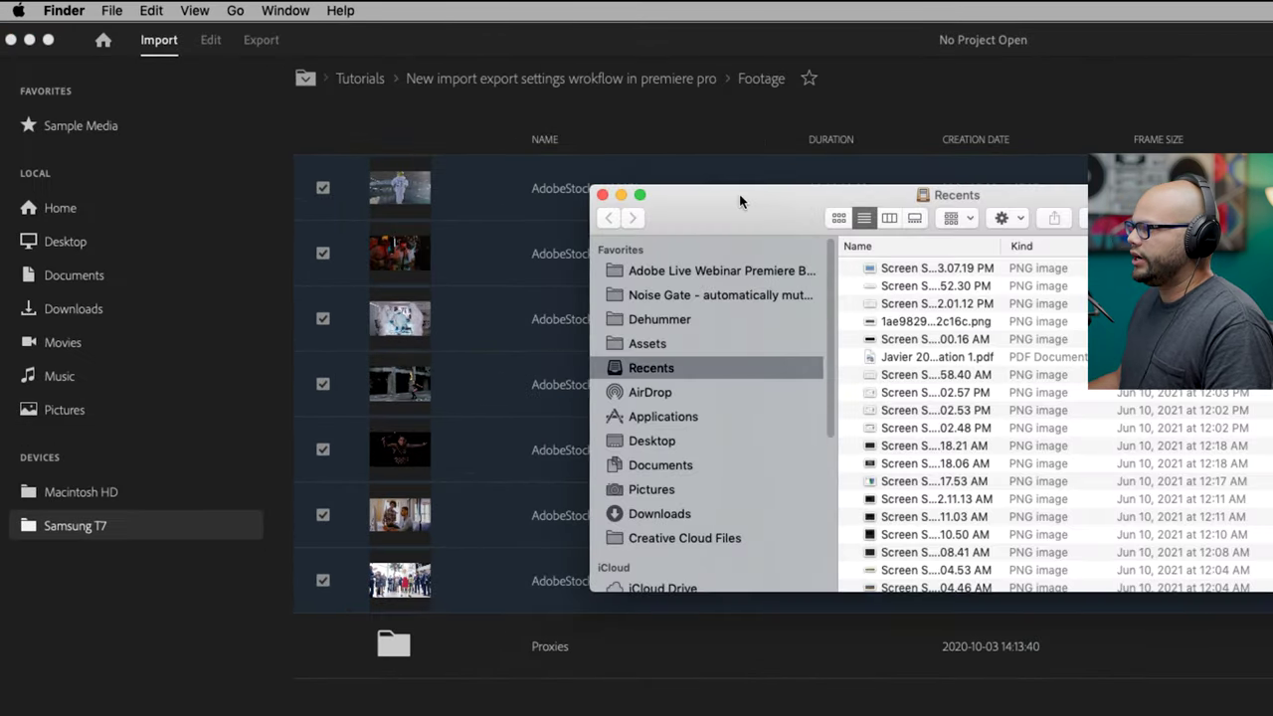
drag(739, 199, 315, 191)
scroll(181, 502, down, 3)
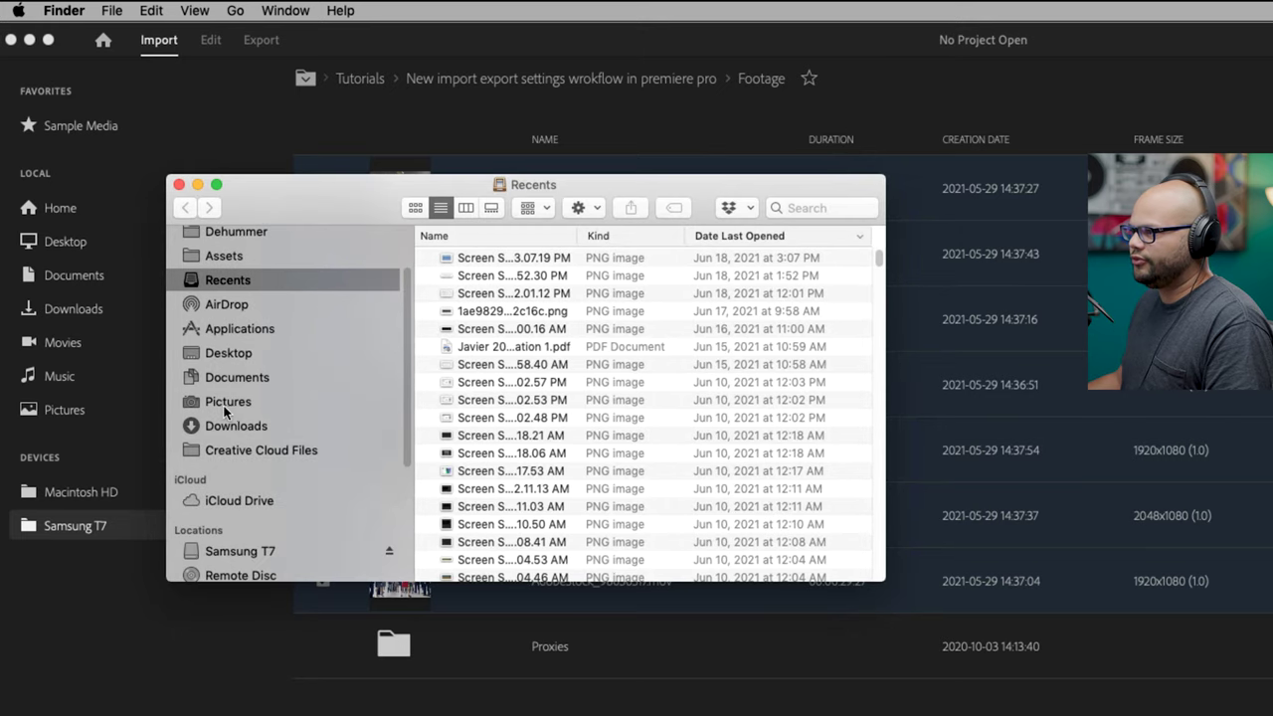
click(238, 353)
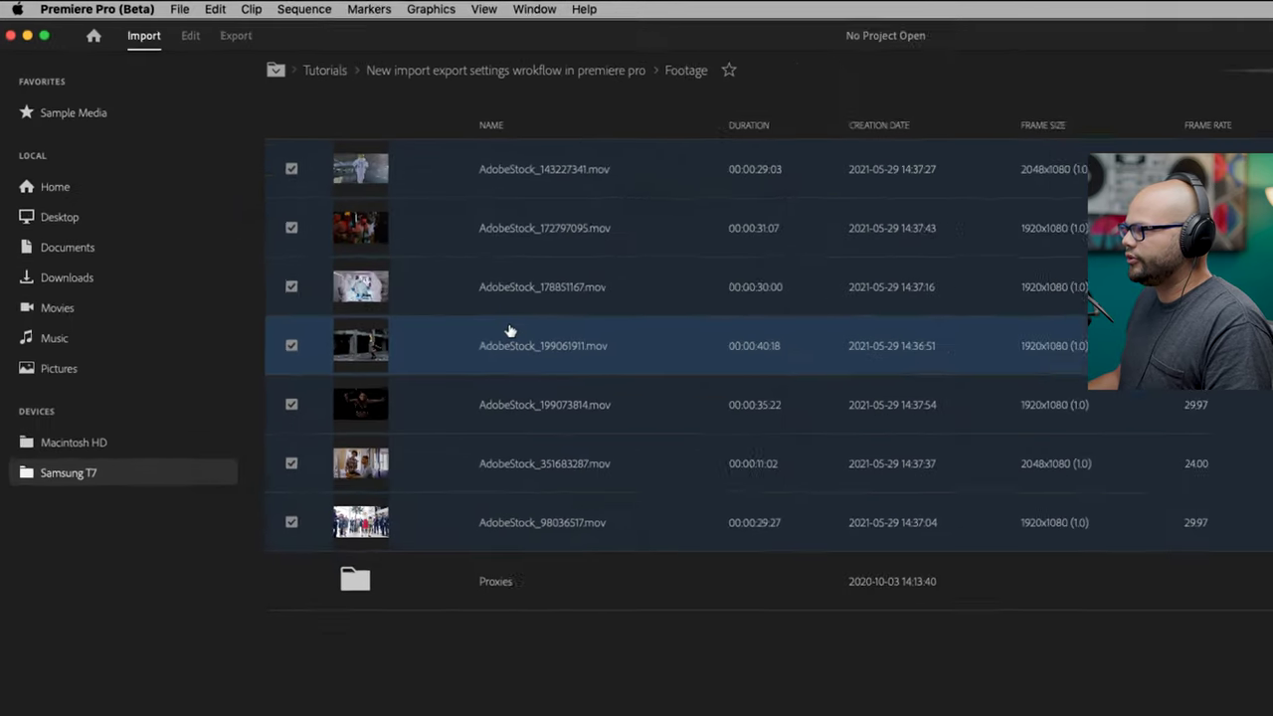
Favorite the Footage folder, then show the bug, feature request and community feedback options.
click(542, 52)
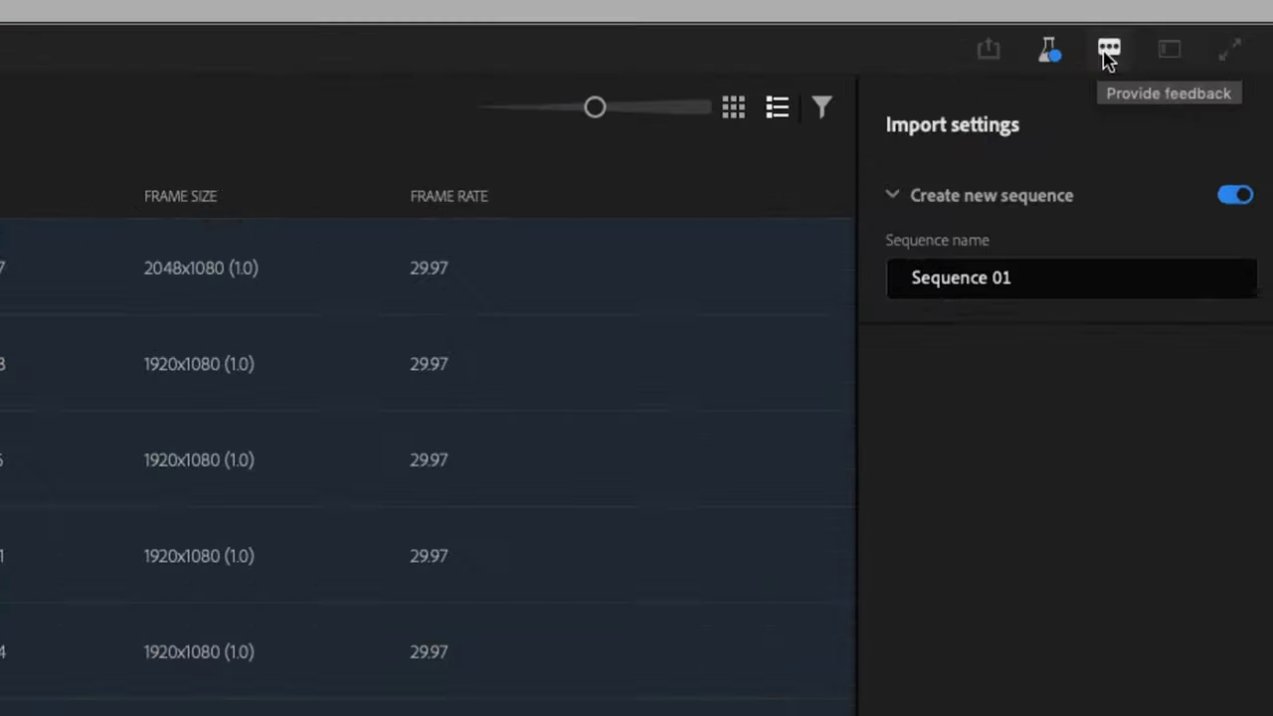
click(1085, 59)
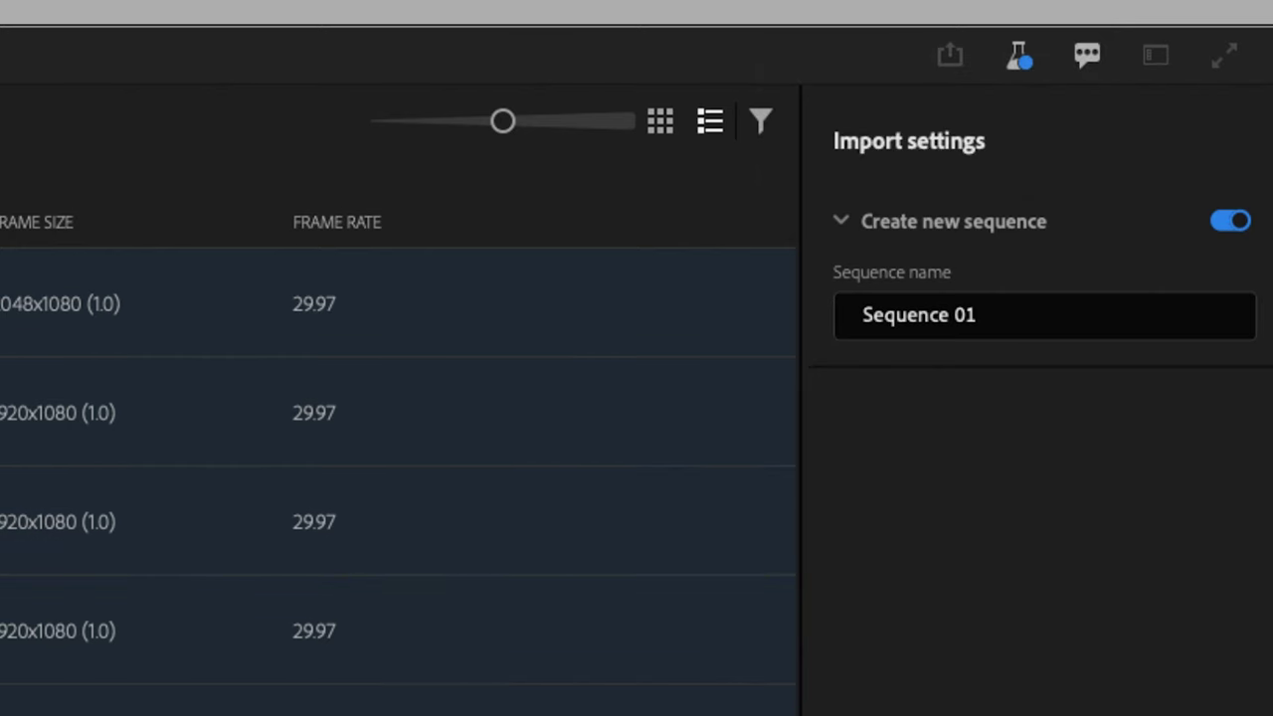
click(1087, 55)
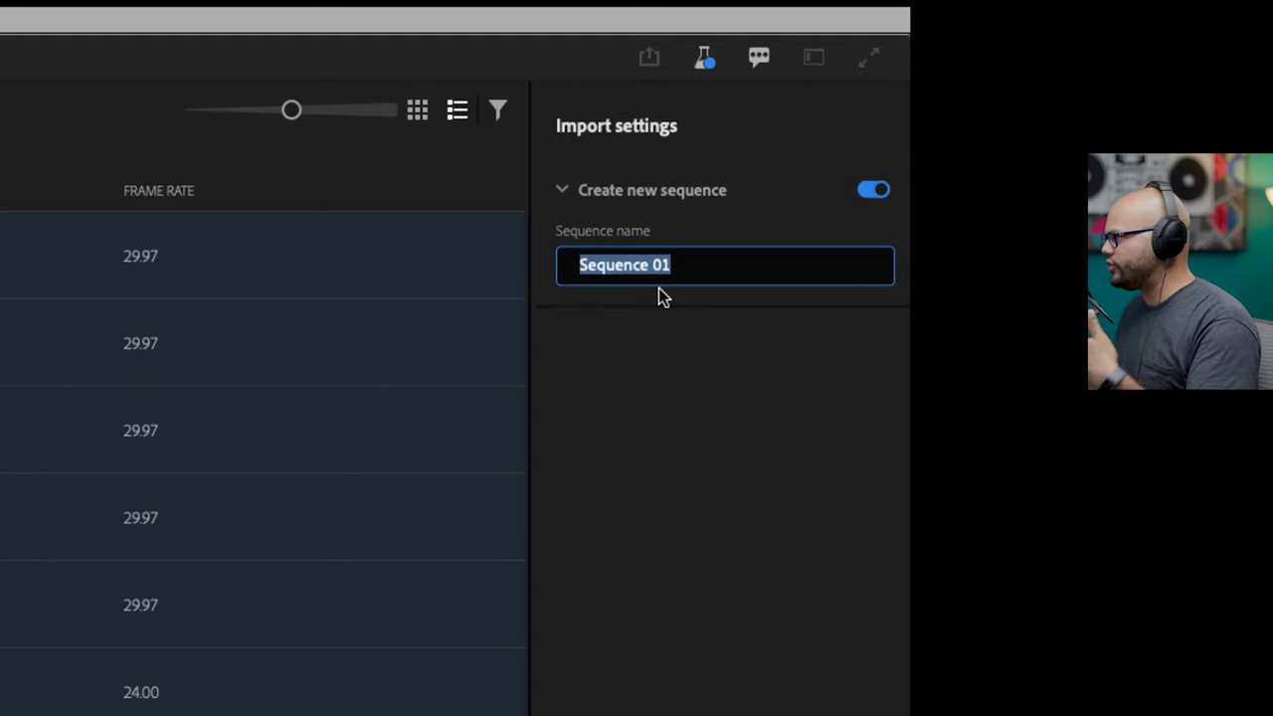
Replace the sequence name Sequence 01 with 'Test Sequence'.
key(BackSpace)
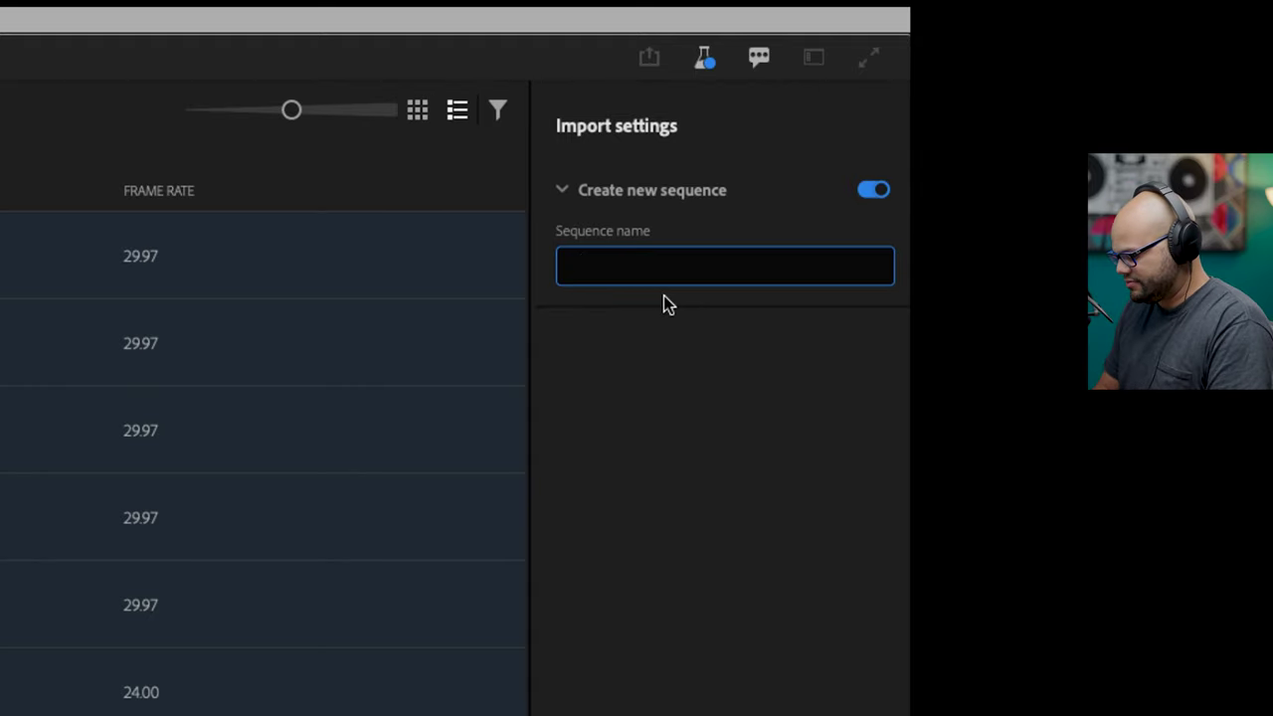
text(Test)
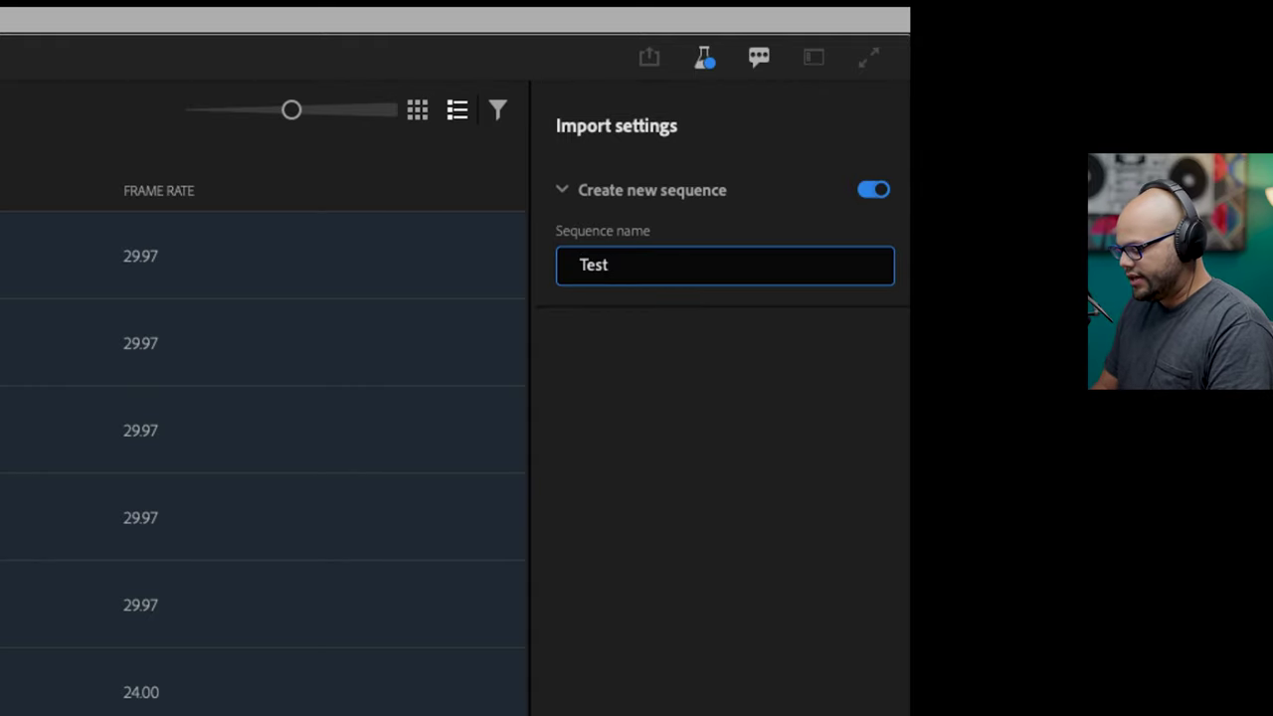
text( Sequence)
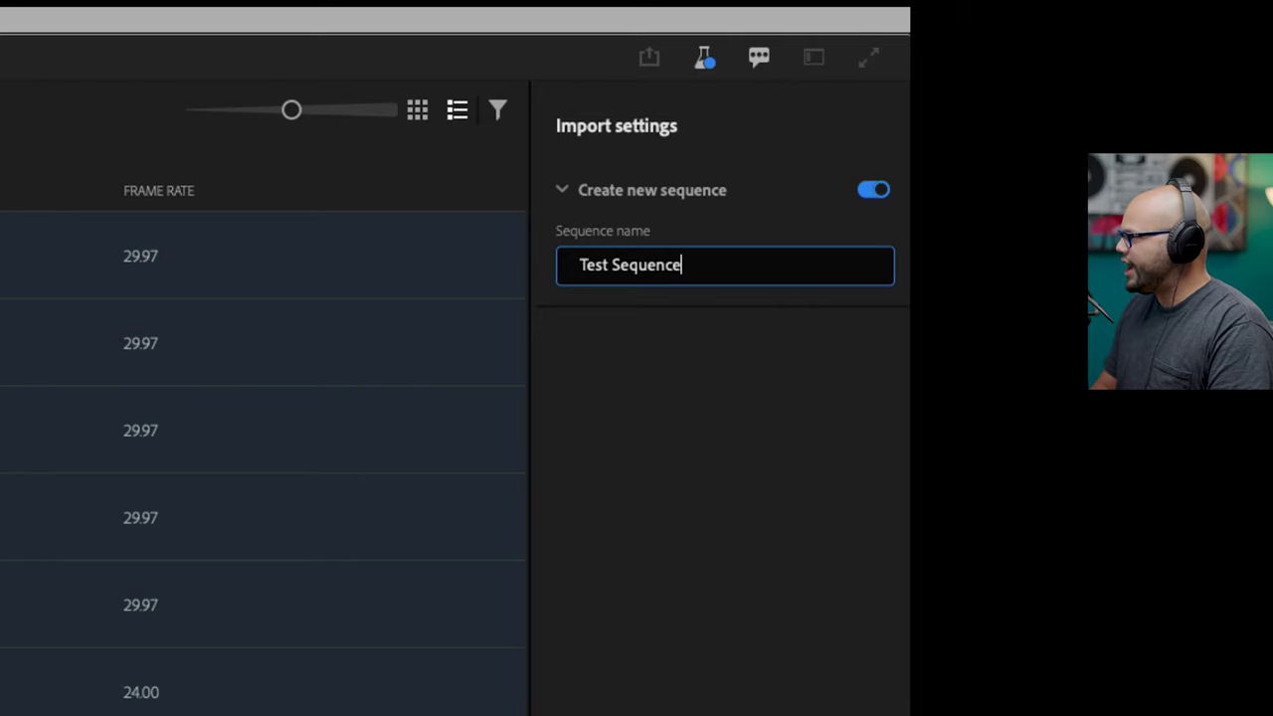
key(Return)
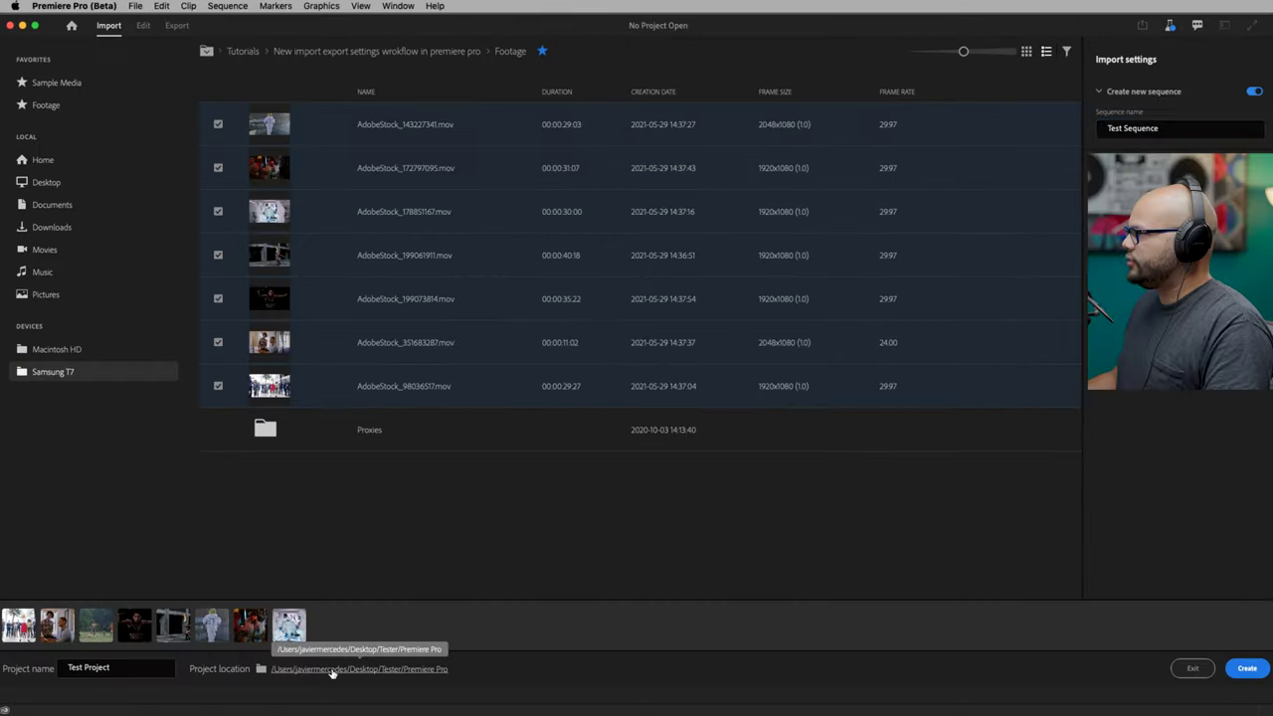
click(1026, 50)
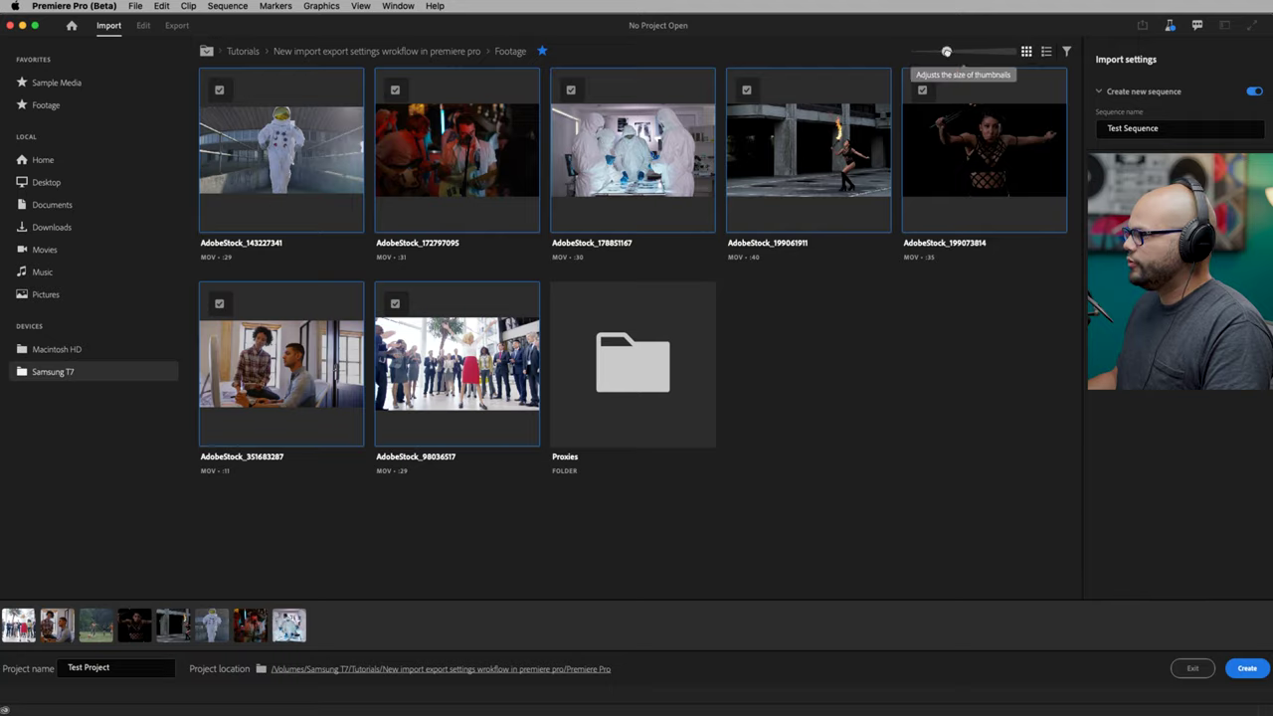
mouse_move(946, 51)
mouse_down()
mouse_move(1015, 50)
mouse_move(963, 51)
mouse_up()
click(1046, 50)
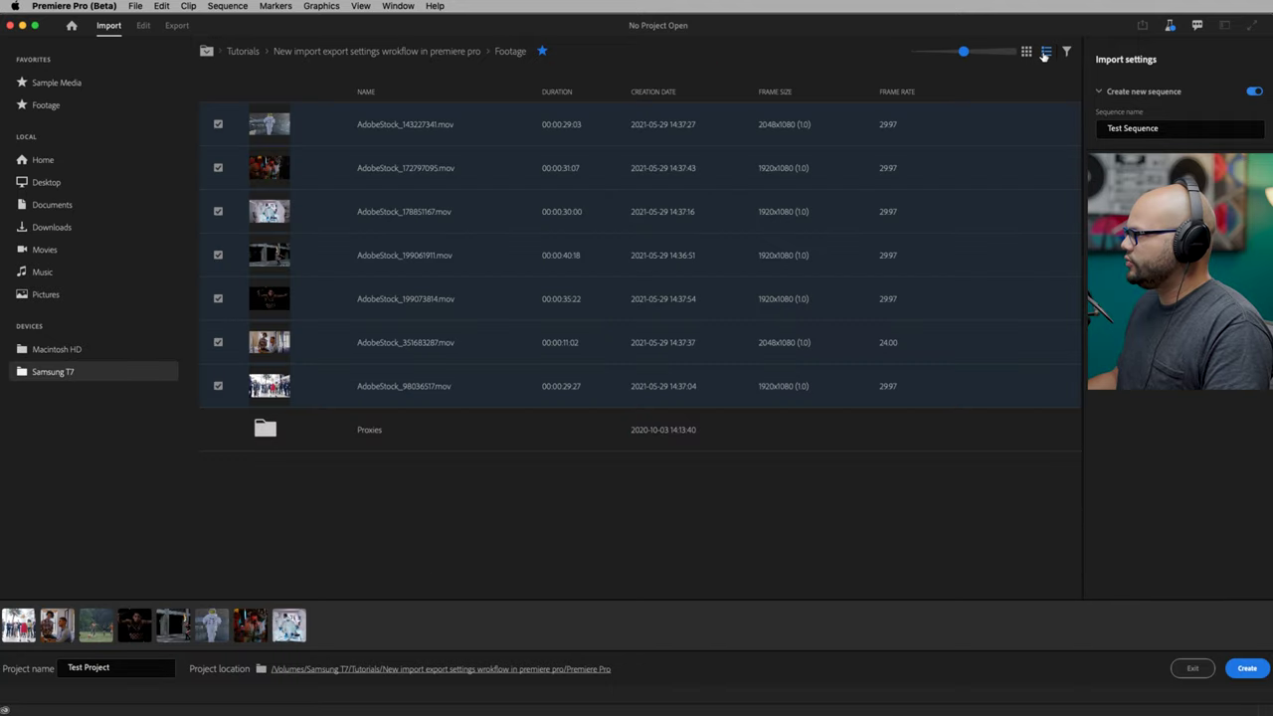
click(1070, 51)
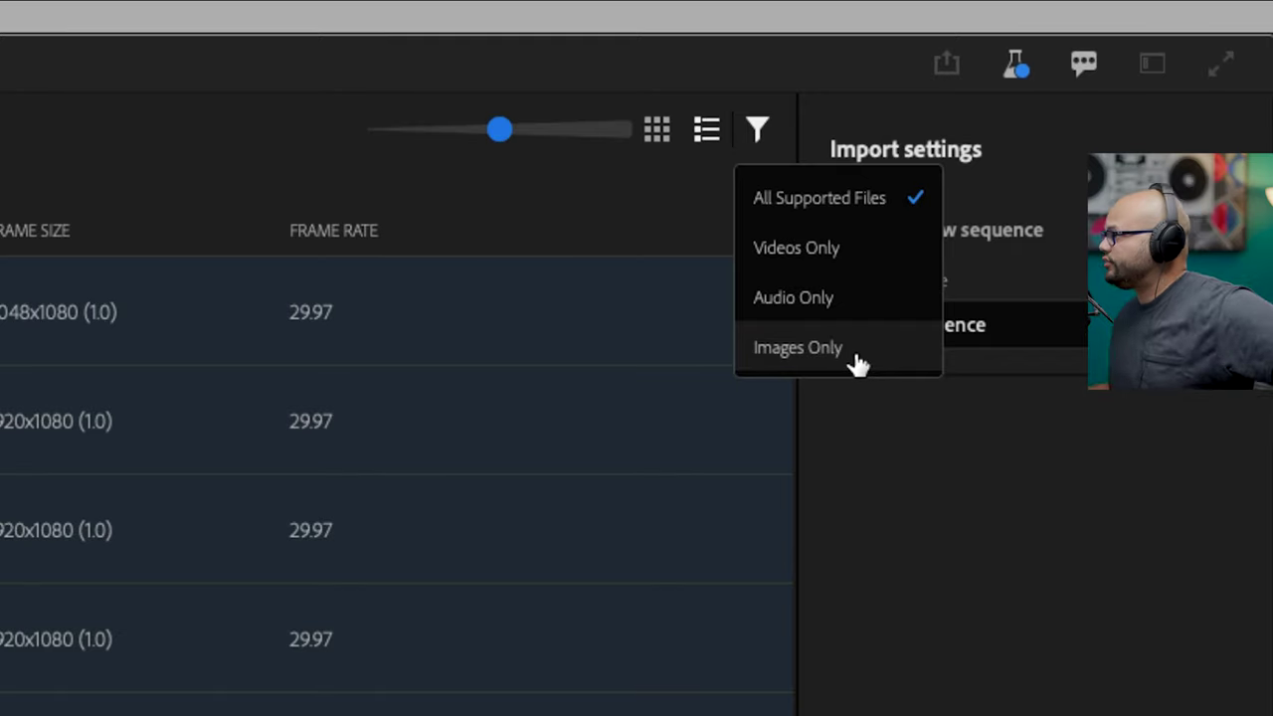
key(Escape)
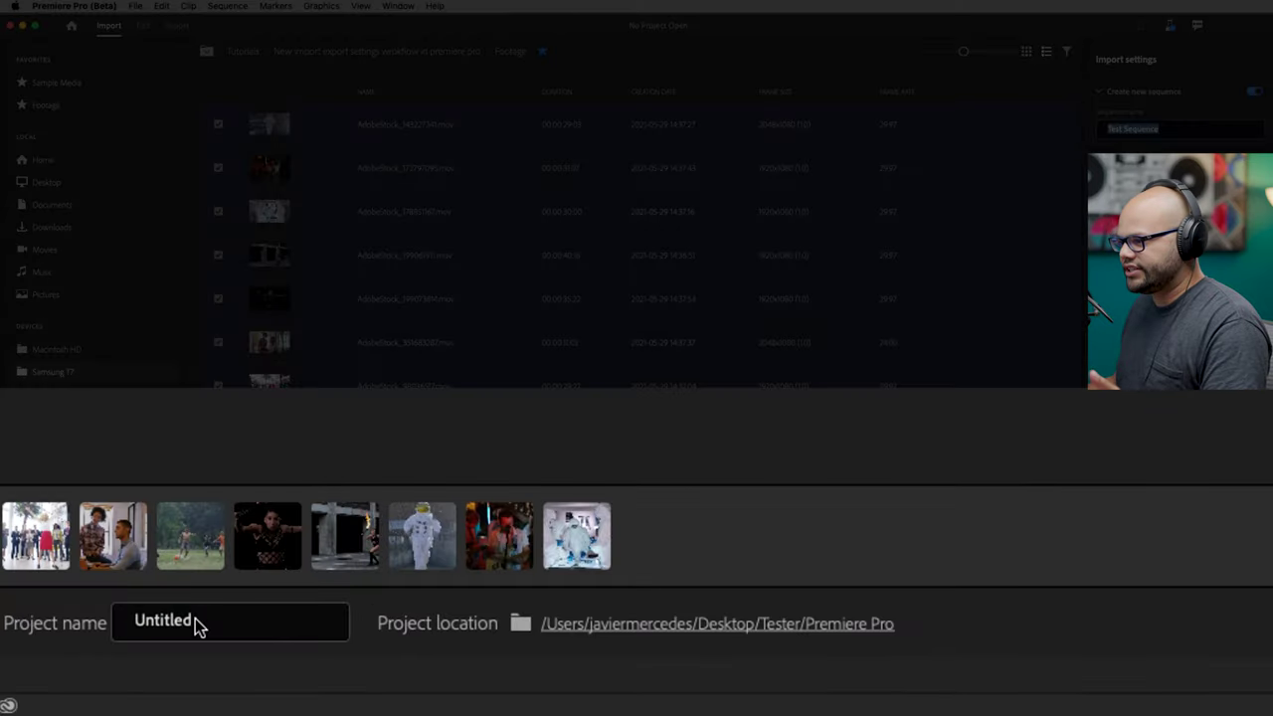
Name the project 'Test Project', switch the browser to list view, and create it.
click(196, 624)
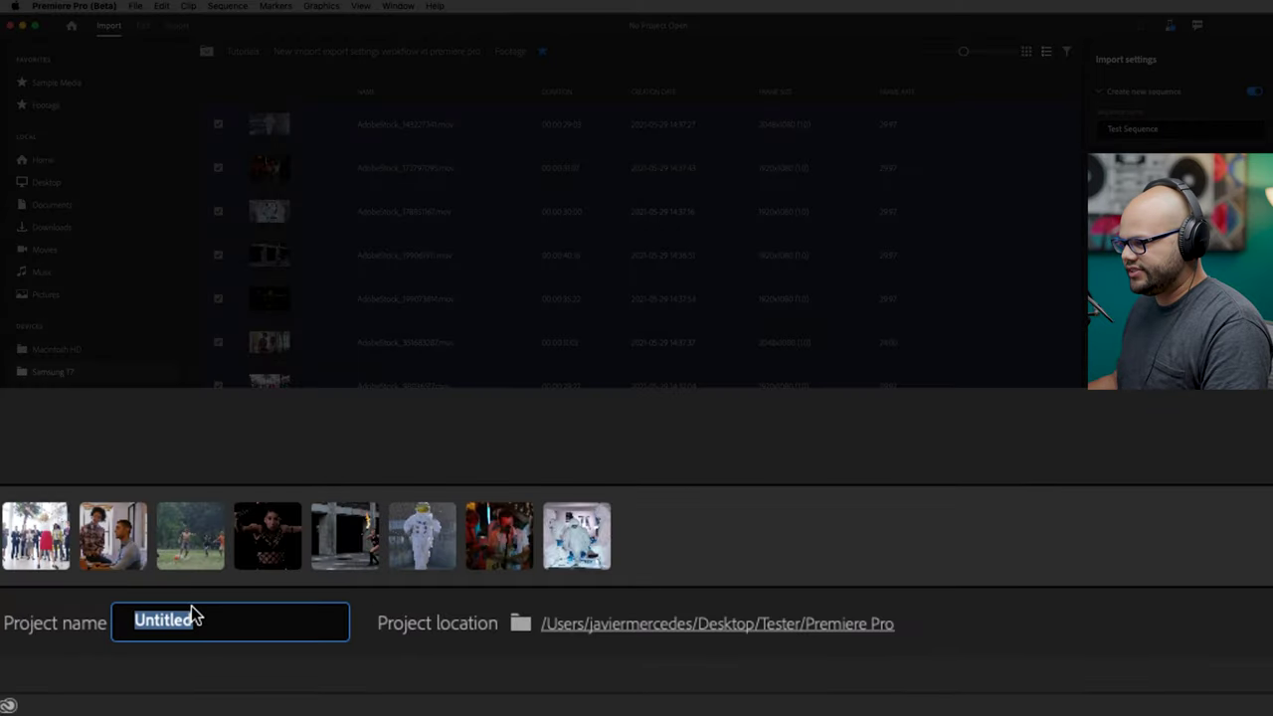
text(Test Project)
key(Return)
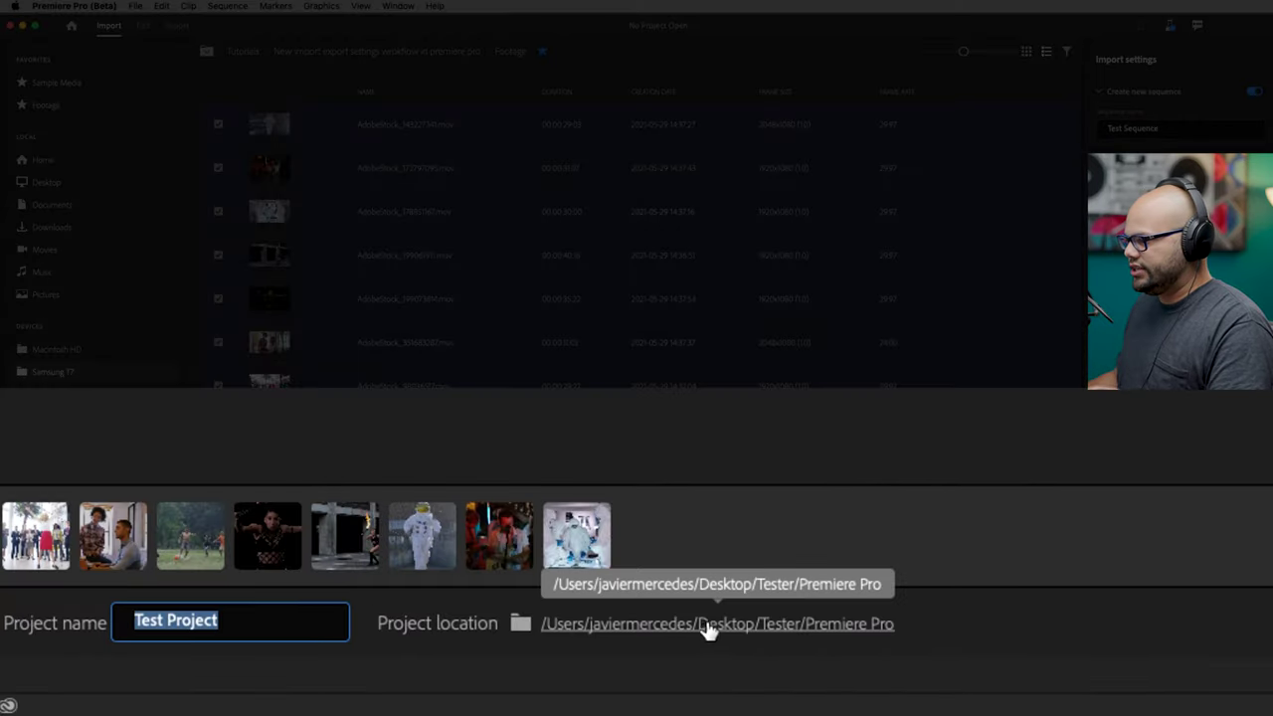
click(663, 630)
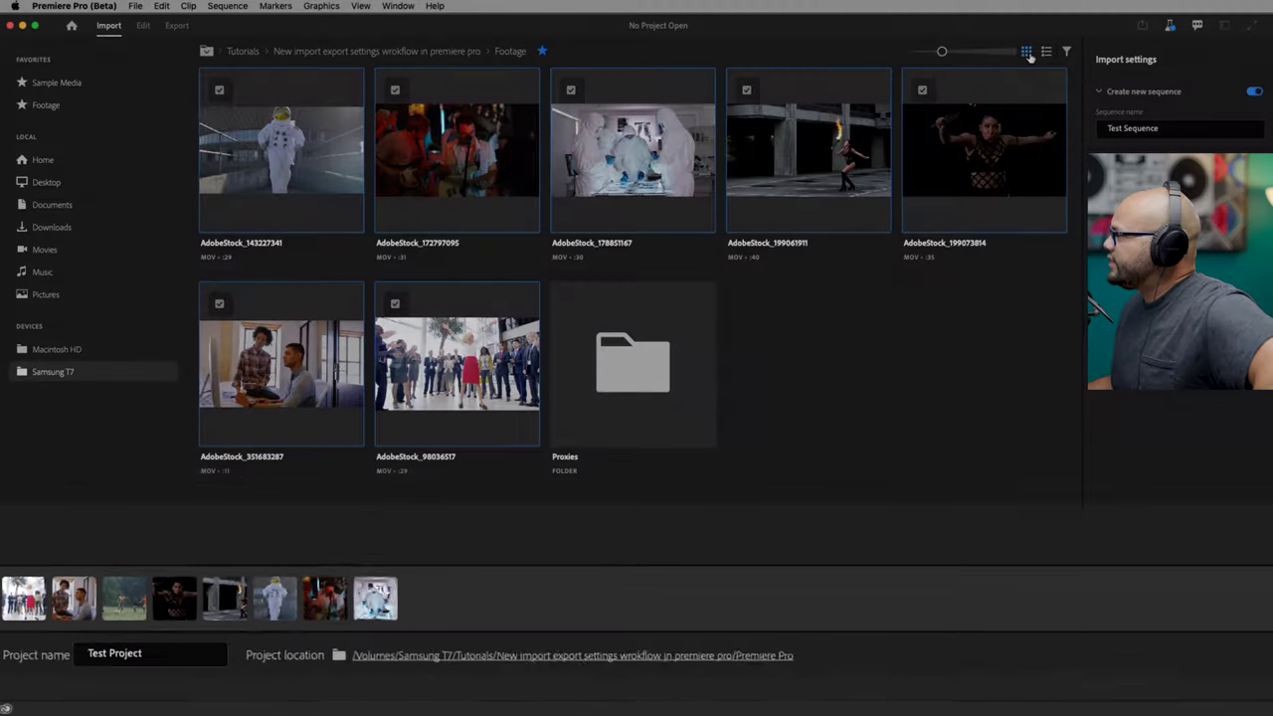
click(1045, 52)
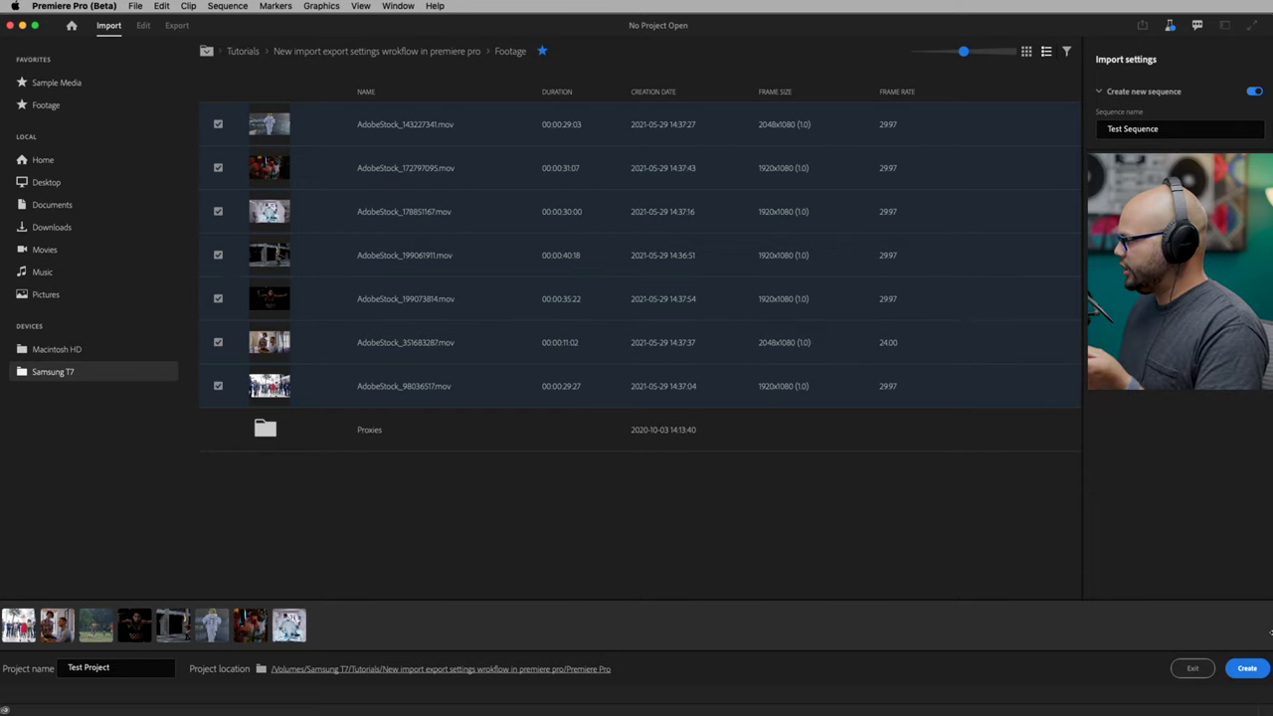
click(1256, 674)
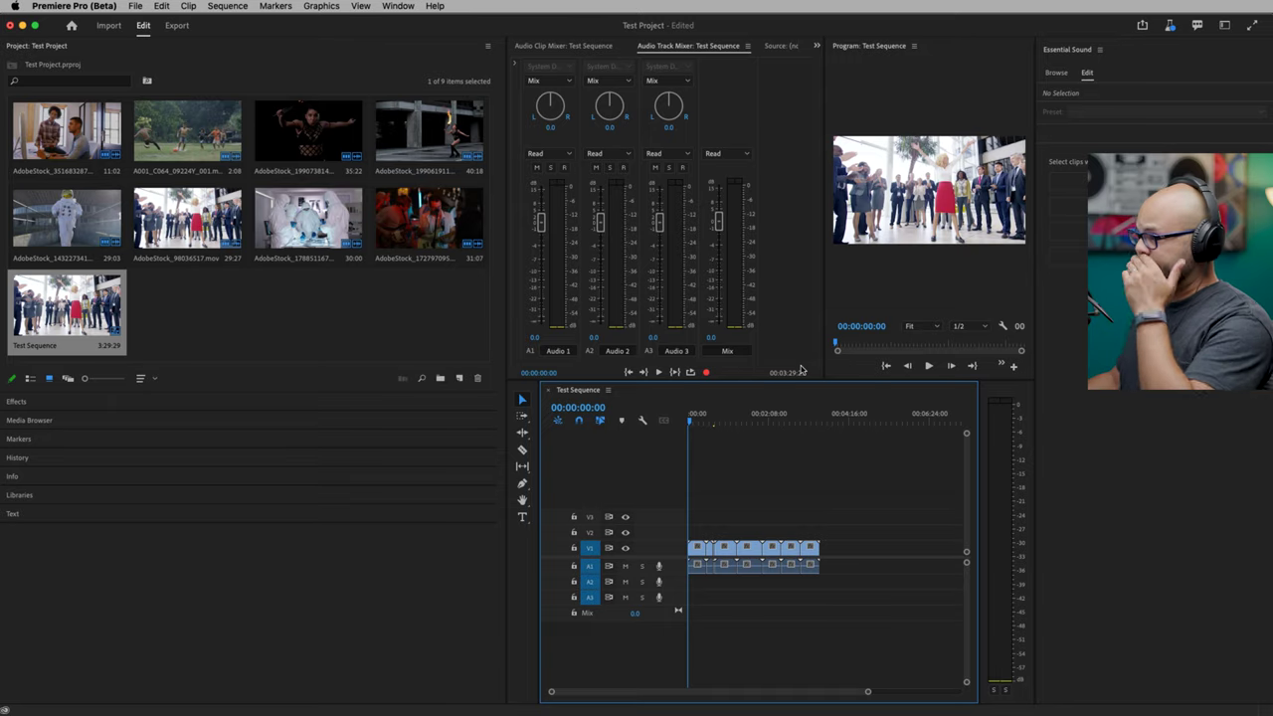
Narrow the Project panel, check Test Sequence is 1920x1080 at 29.97 fps, and select a 2048x1080 clip.
drag(505, 380, 398, 378)
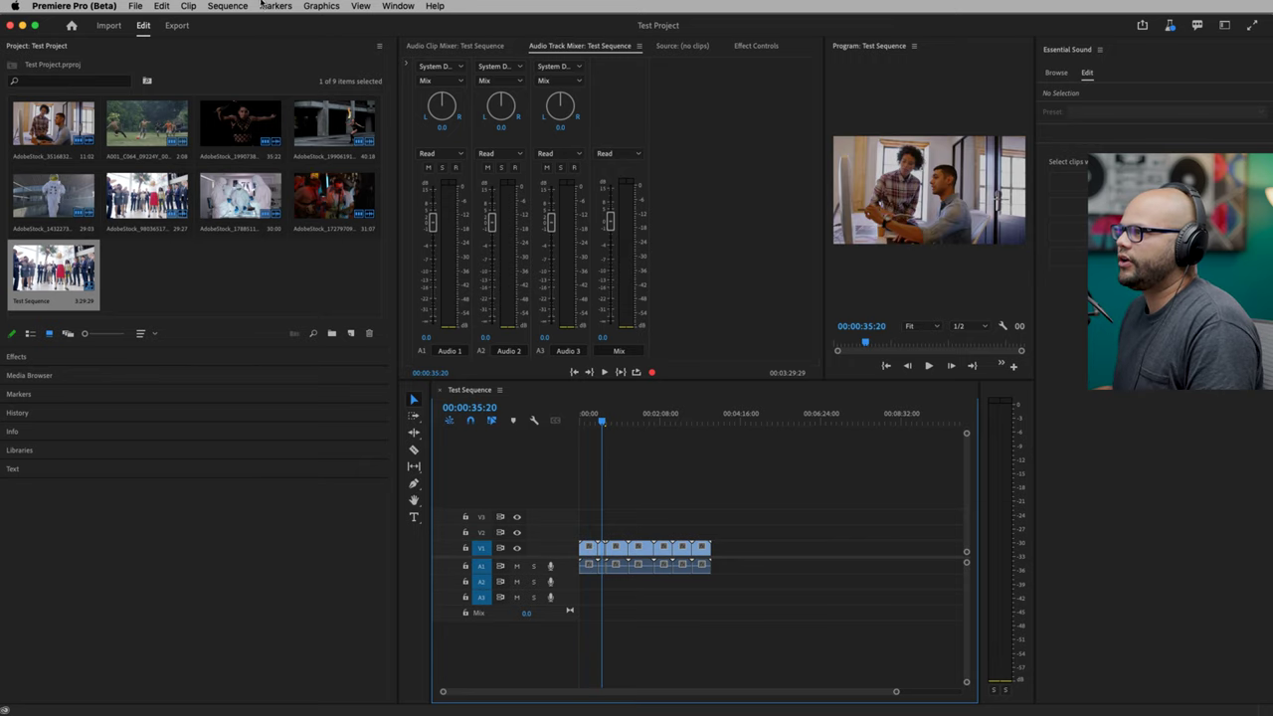
click(227, 6)
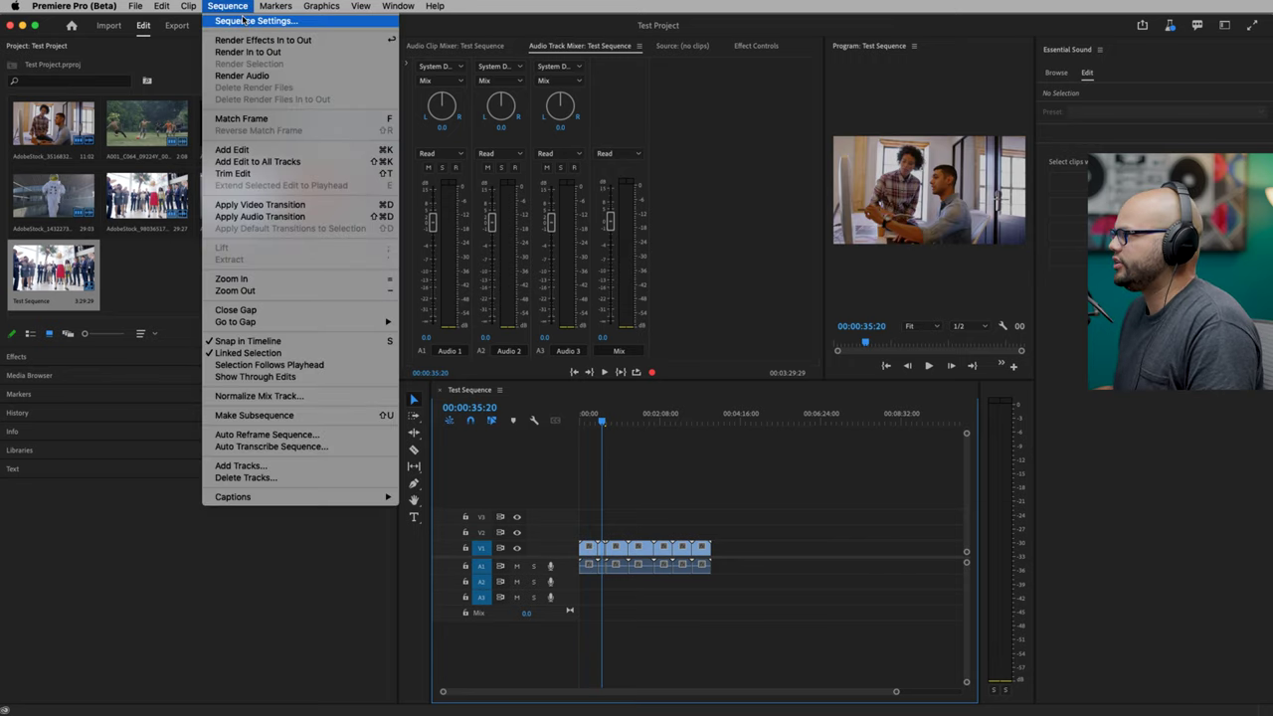
click(243, 18)
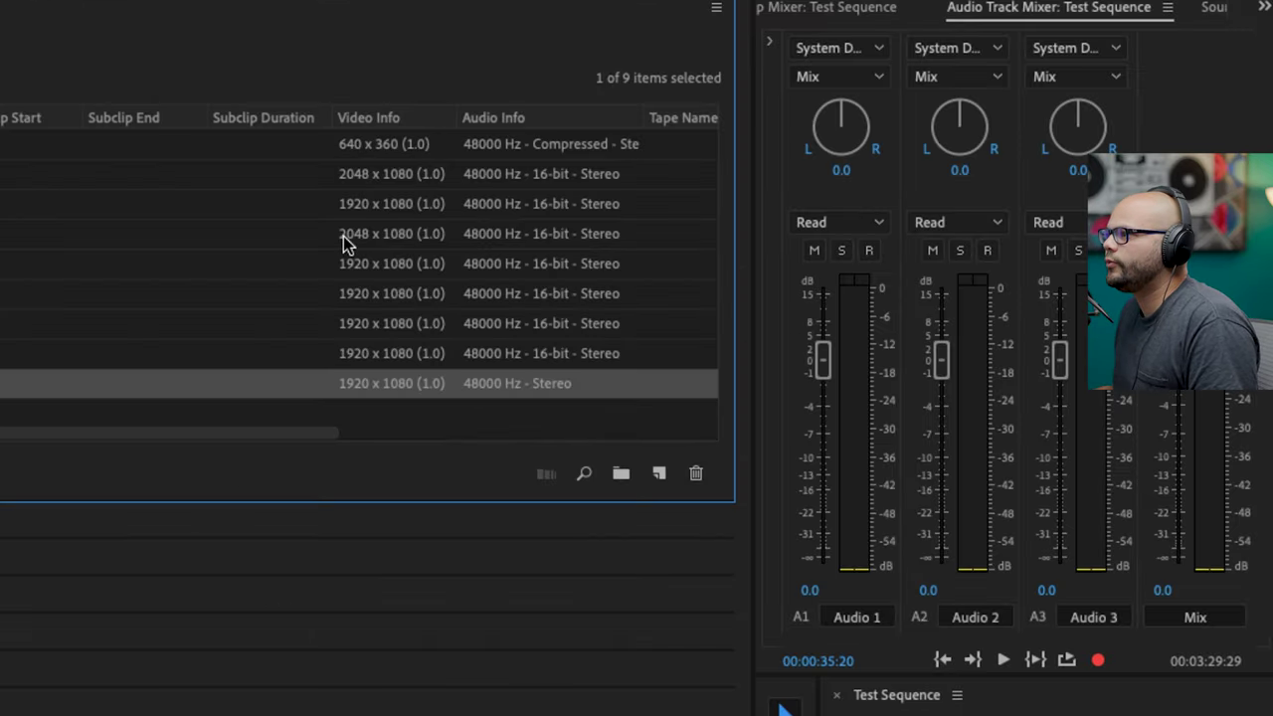
click(360, 247)
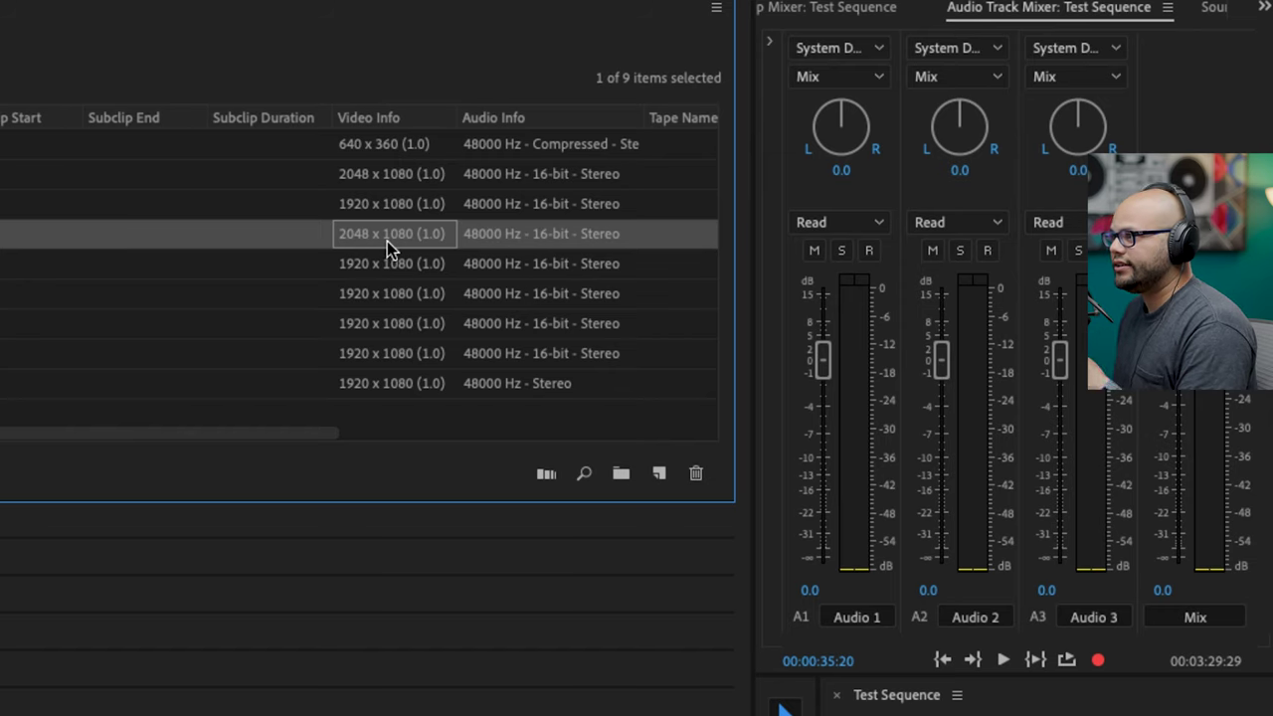
Inspect the 2048x1080 and 1920x1080 clips in the Project list, then open the Sequence menu.
click(378, 177)
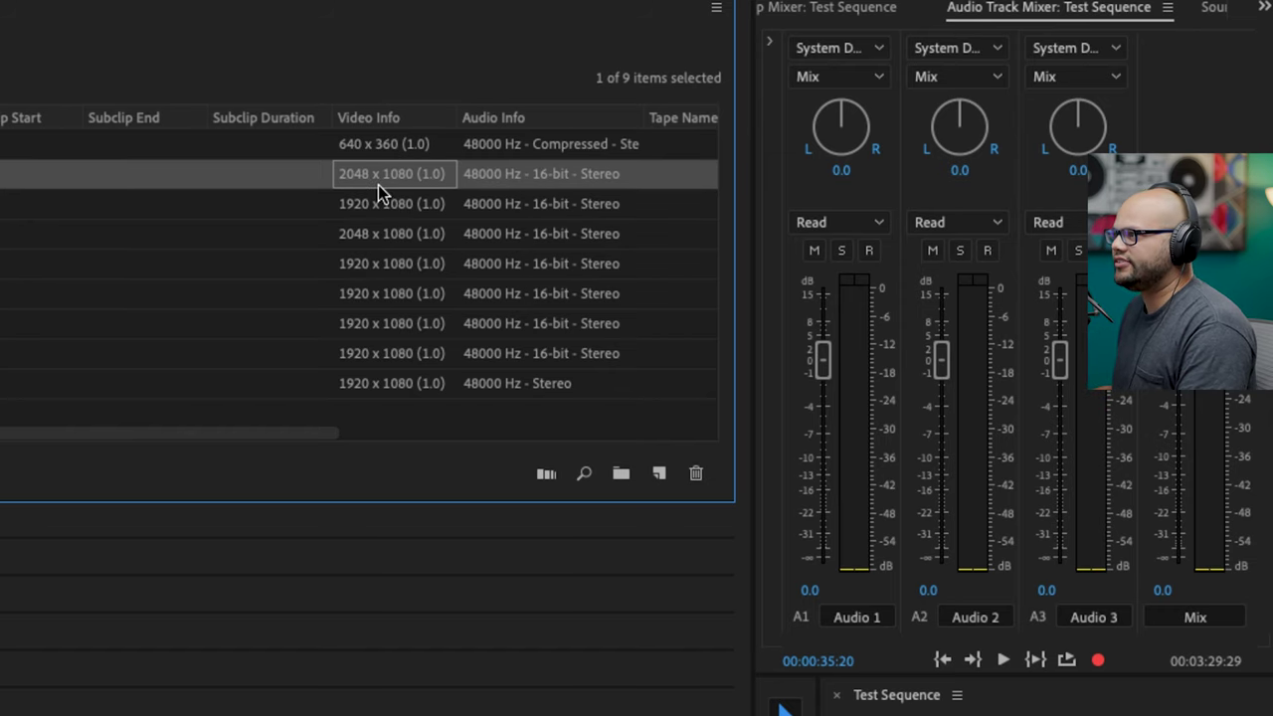
click(398, 291)
click(405, 382)
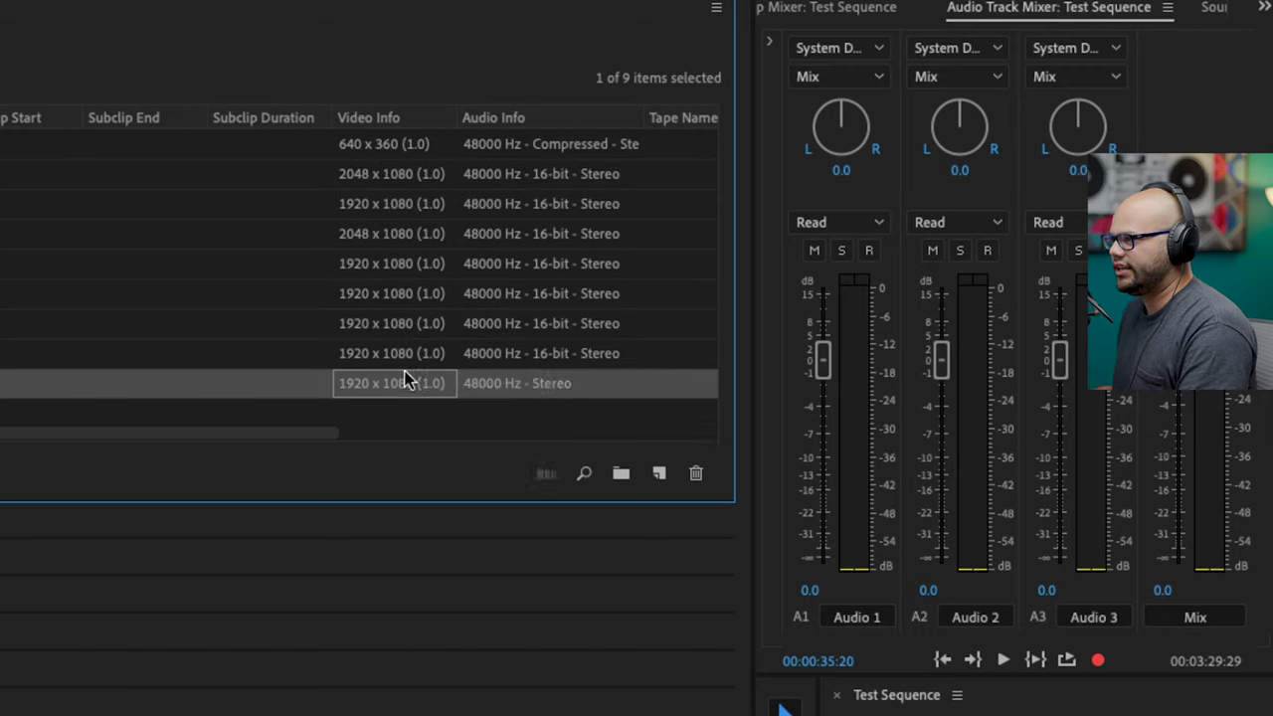
click(398, 271)
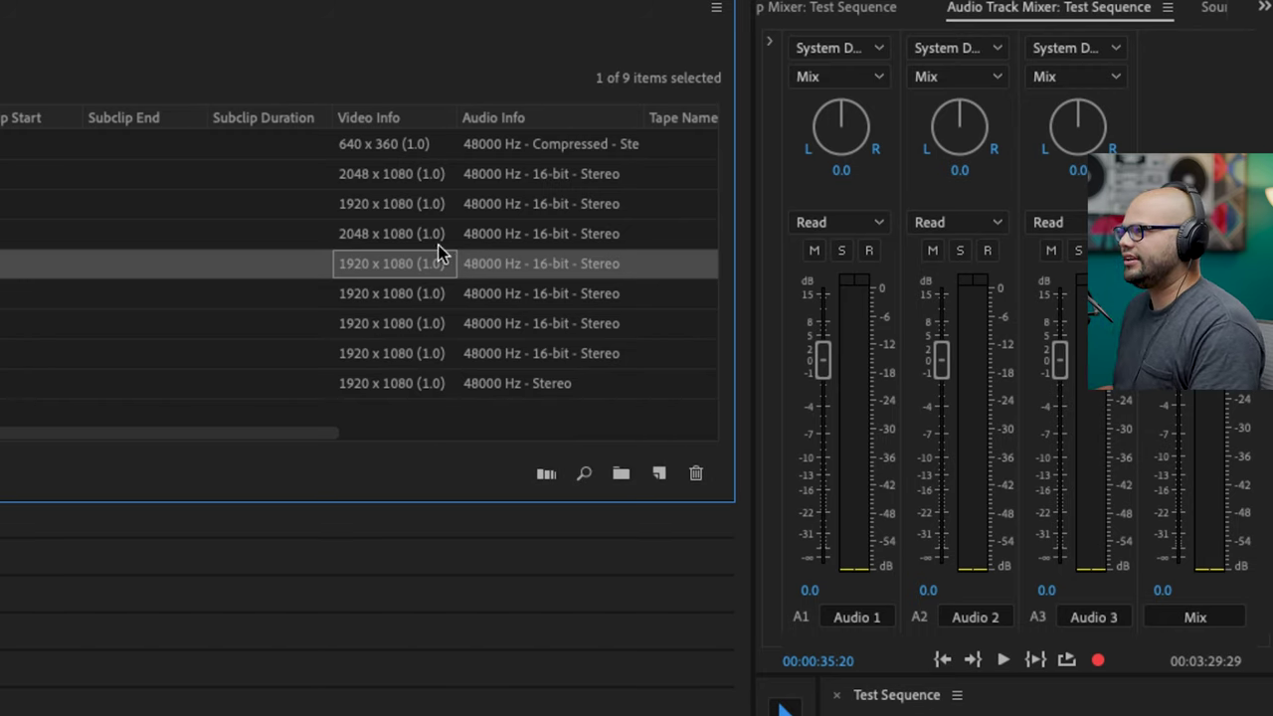
click(414, 227)
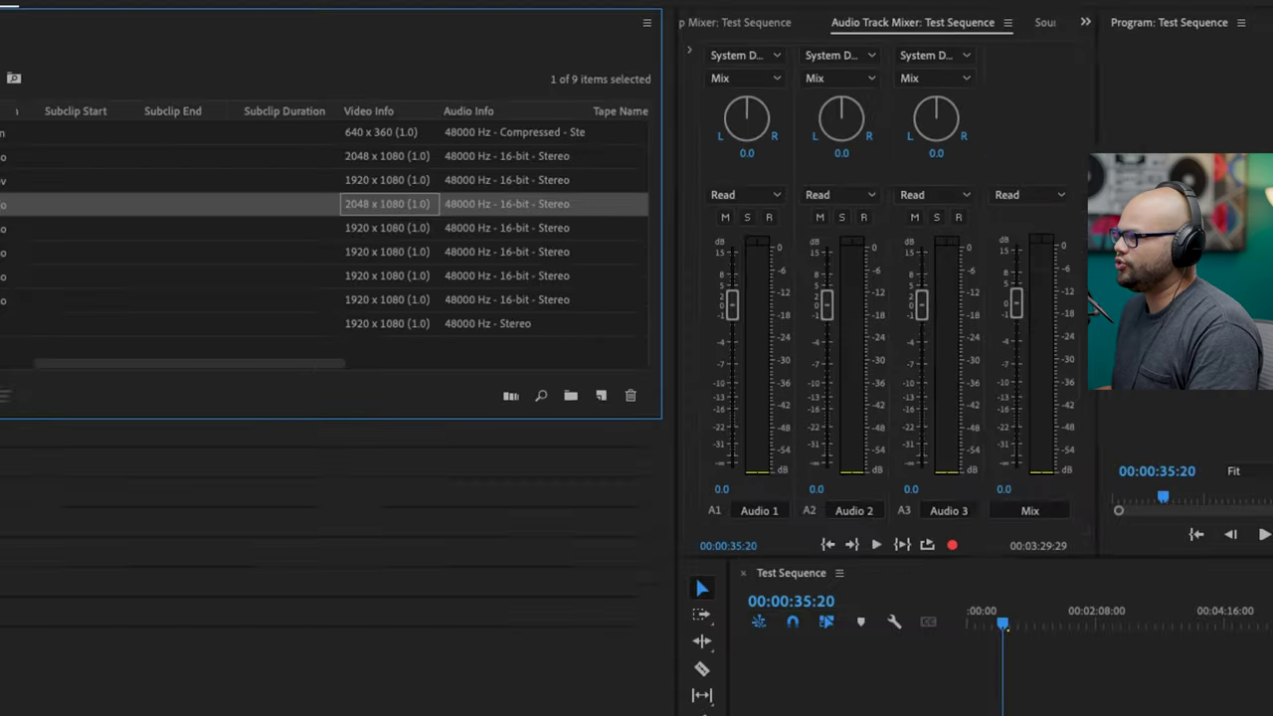
click(228, 6)
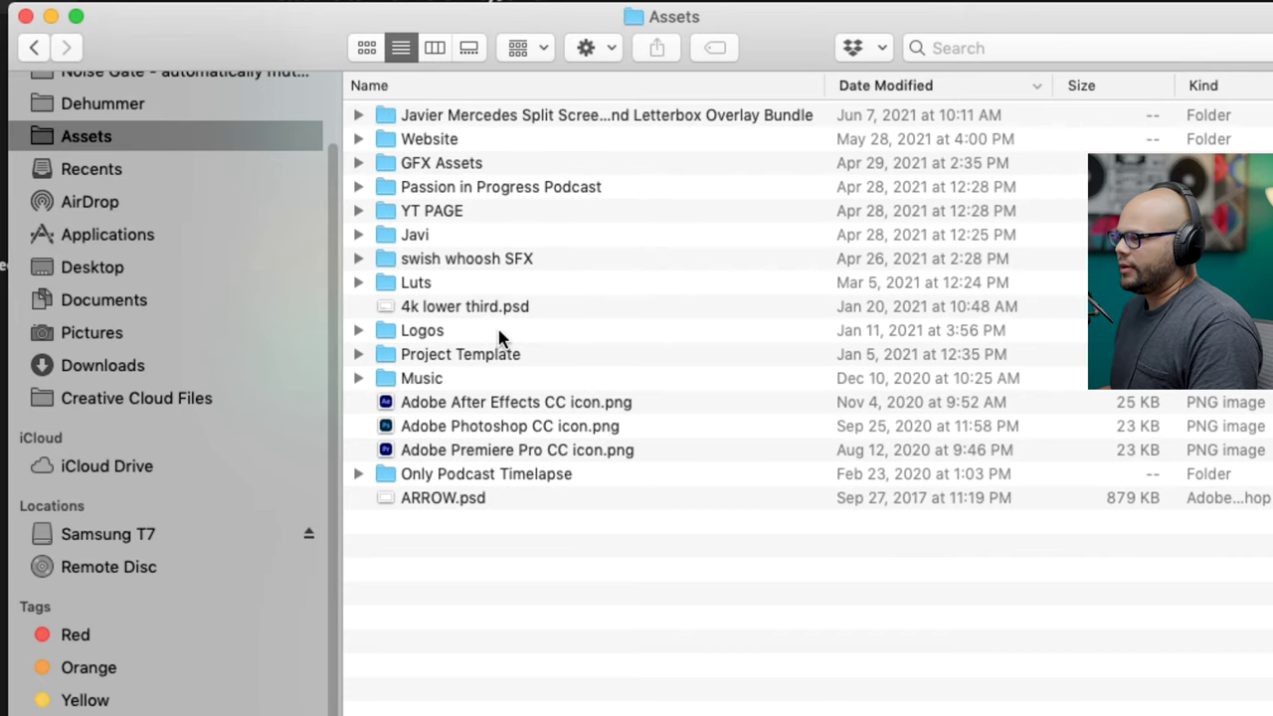
In Finder, open Project Template > Premiere Pro > Project Template.prproj.
click(498, 354)
double_click(497, 354)
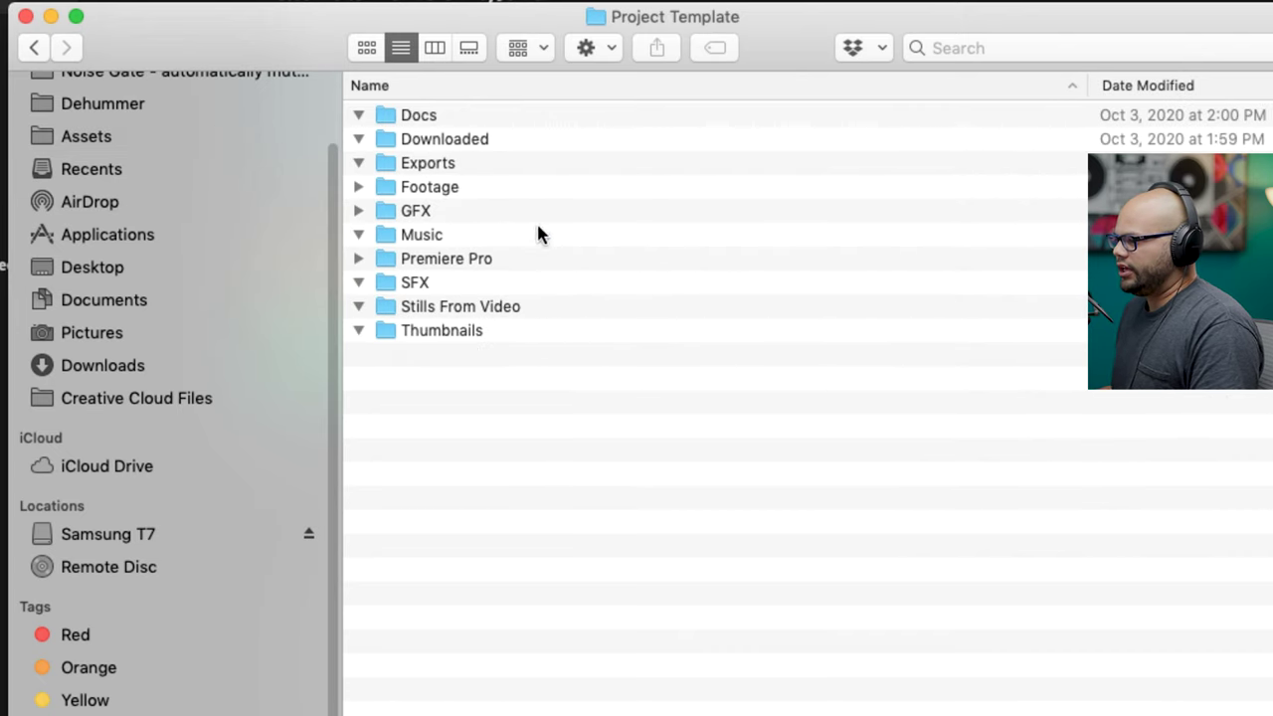
double_click(445, 260)
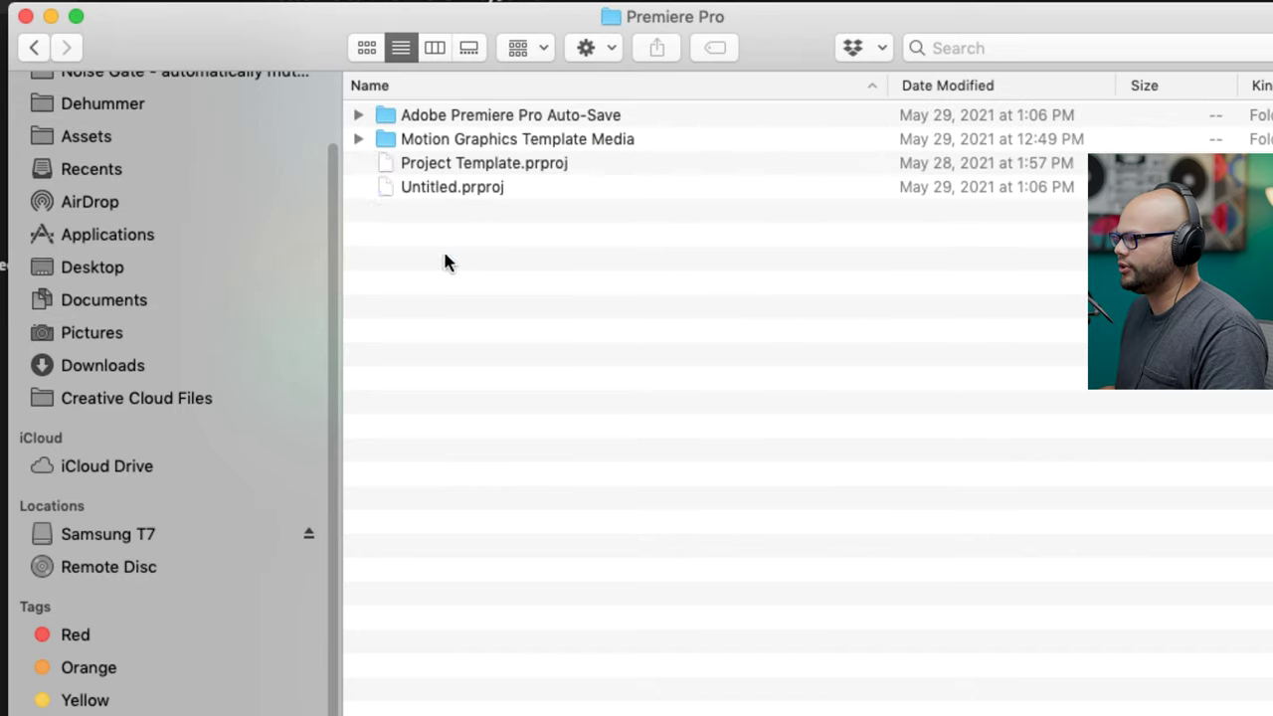
click(437, 167)
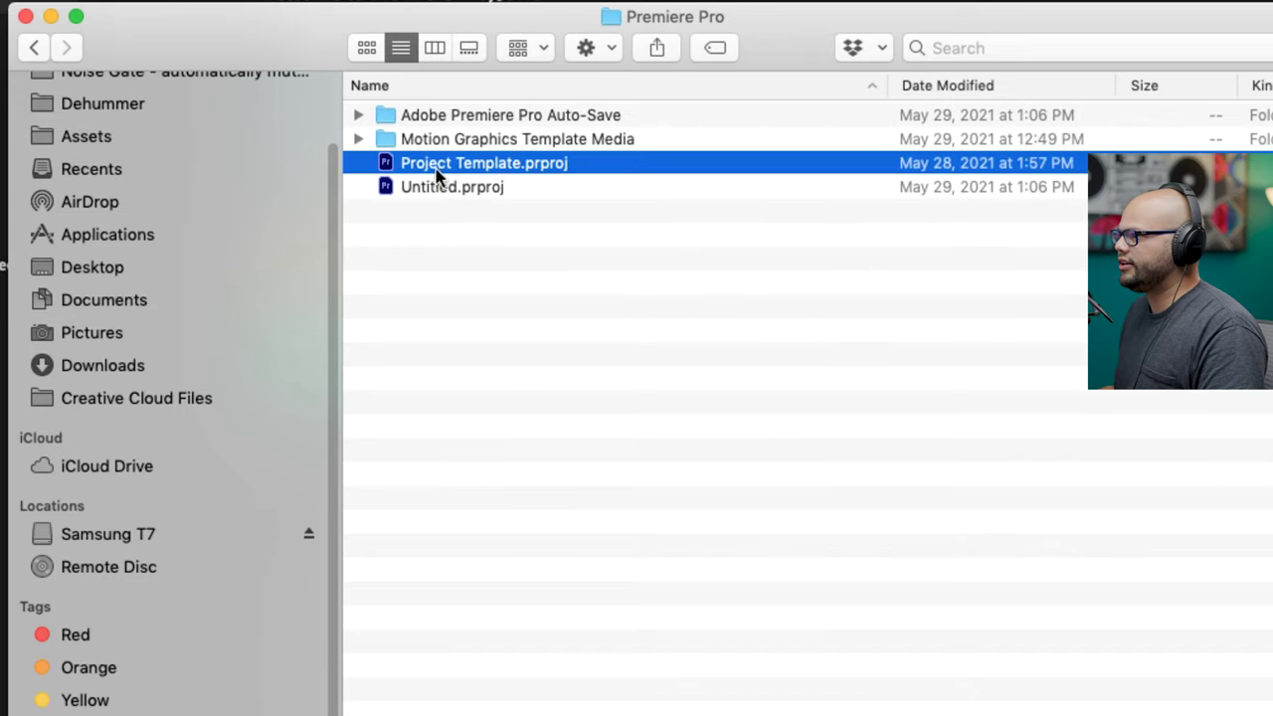
double_click(507, 165)
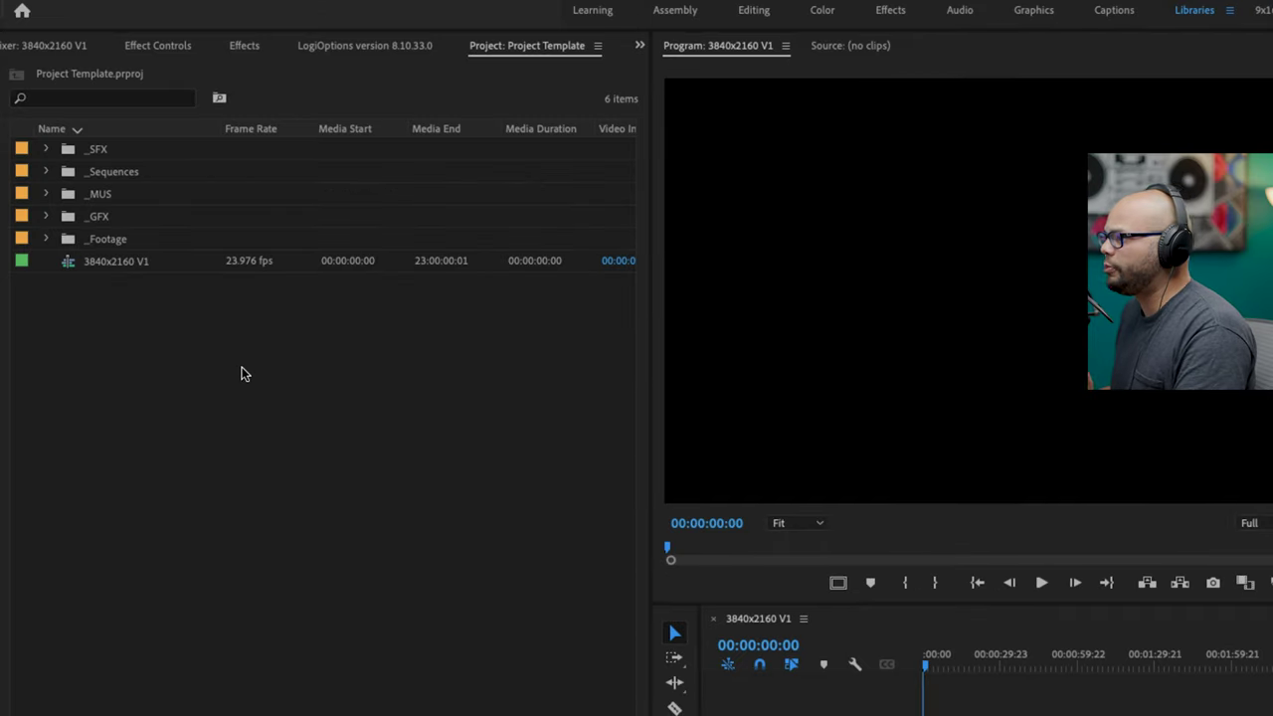
Select the five underscore bins, then the 3840x2160 V1 sequence.
click(100, 241)
shift+click(99, 151)
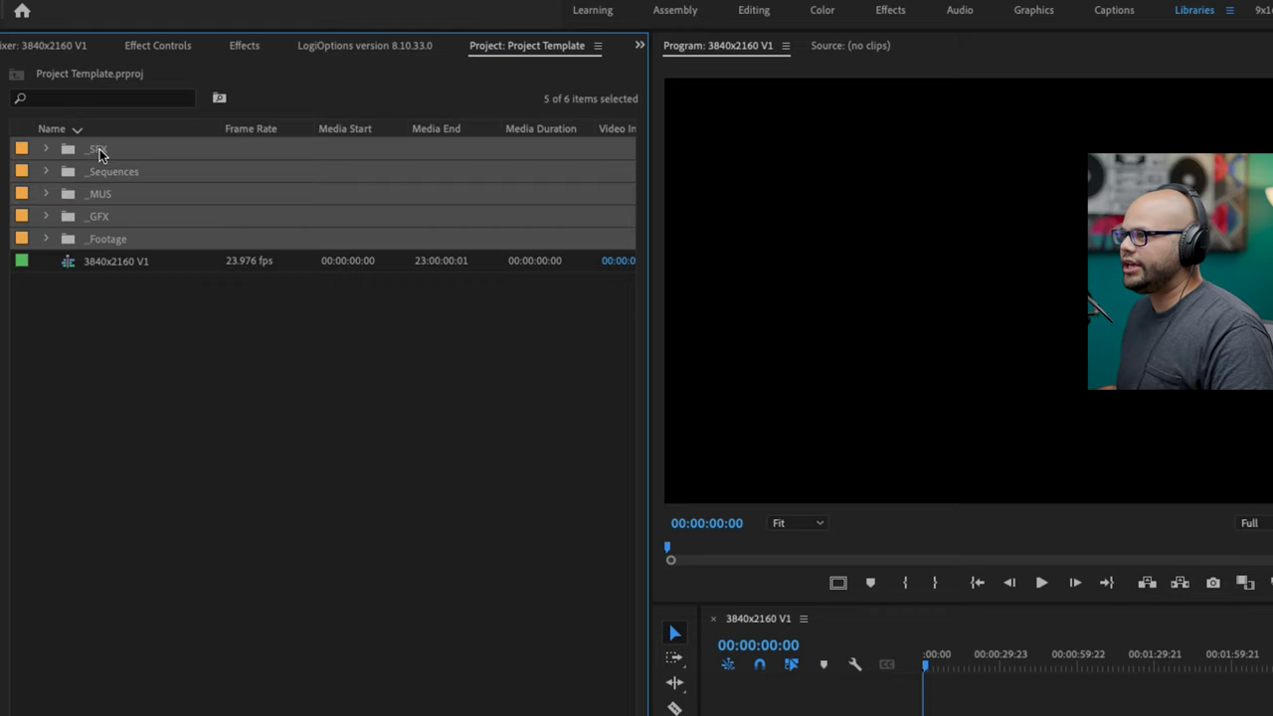
click(80, 300)
click(89, 267)
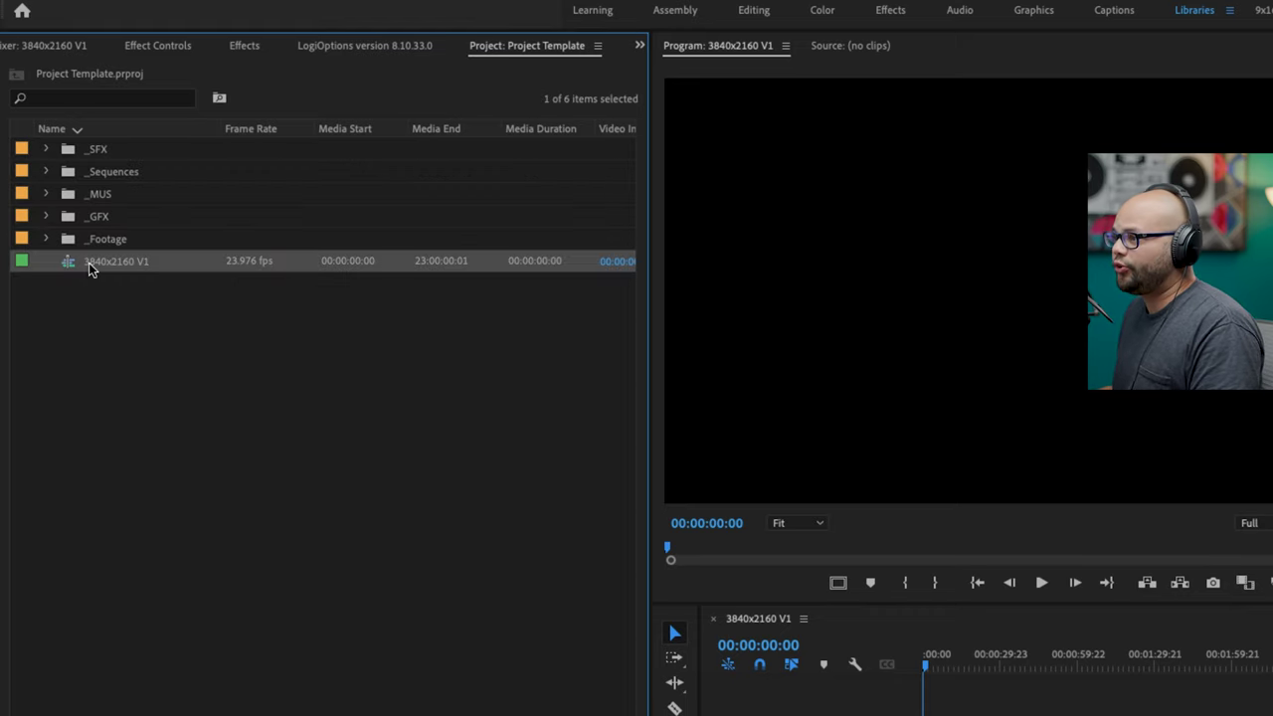
Expand _Sequences, select the 1080x1350 and 1080x1080 V1 sequences, and switch to the Audio workspace.
click(45, 172)
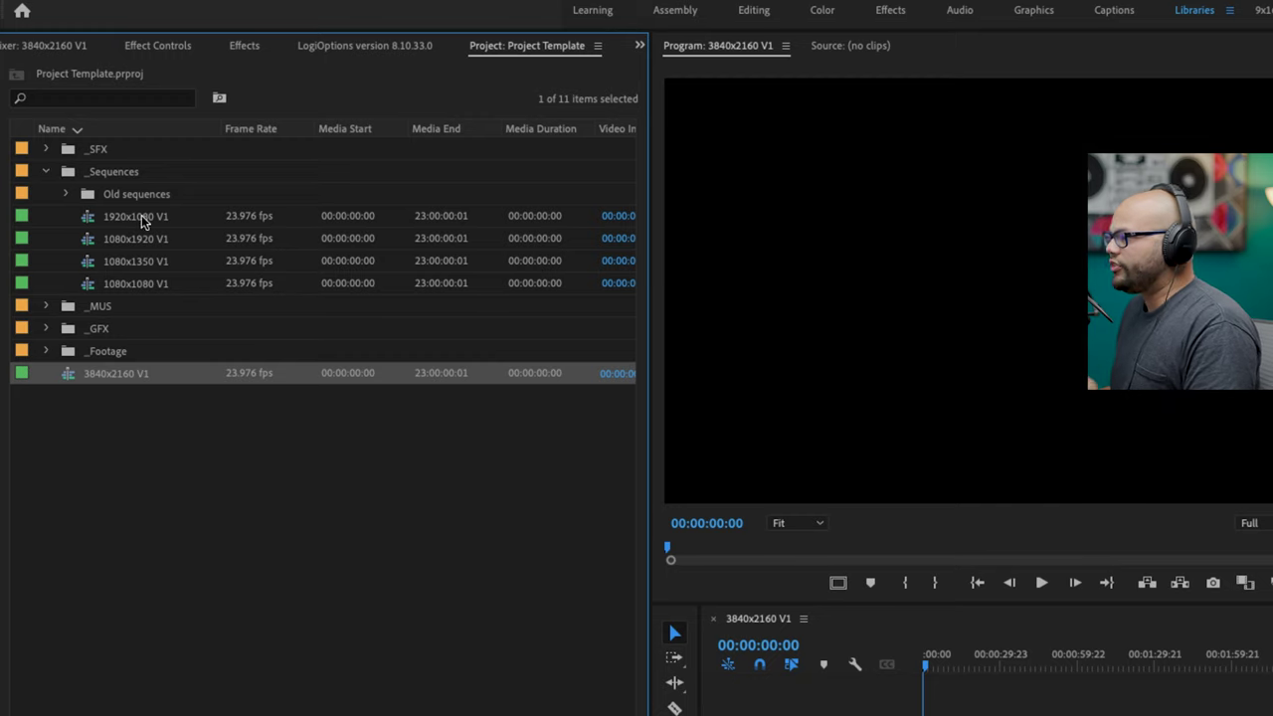
click(137, 217)
click(133, 260)
click(130, 287)
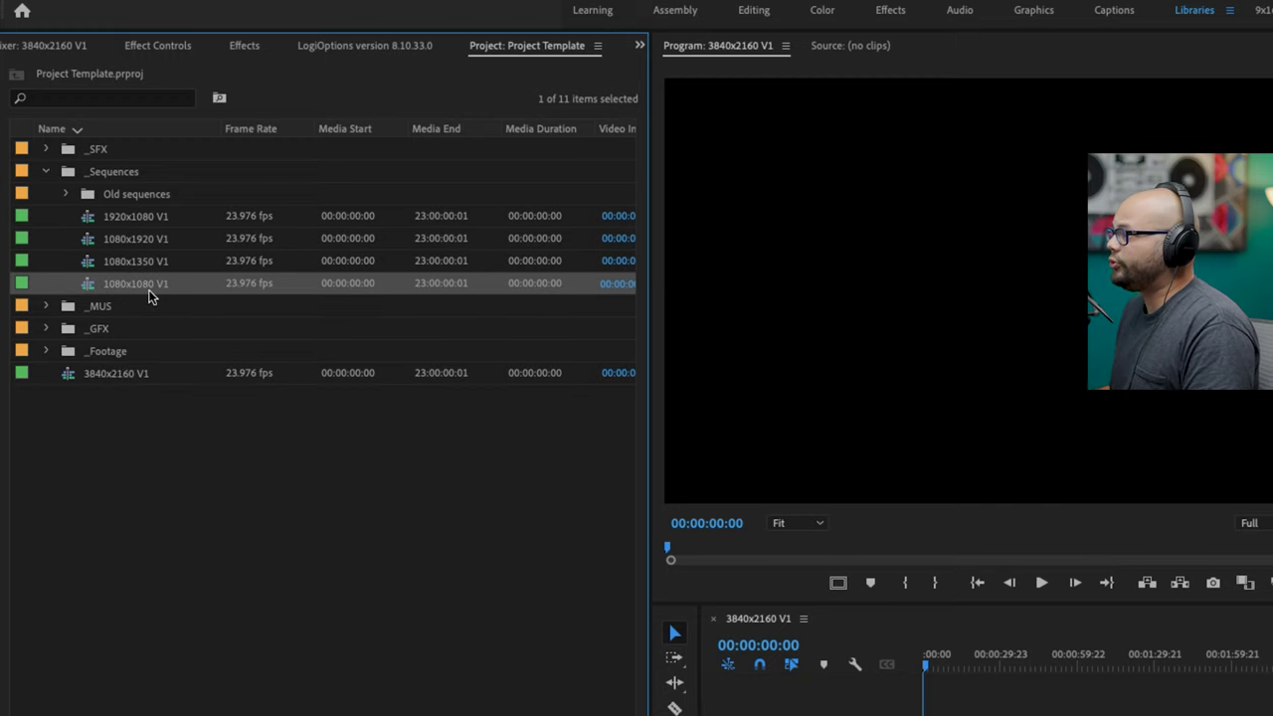
key(alt+shift+6)
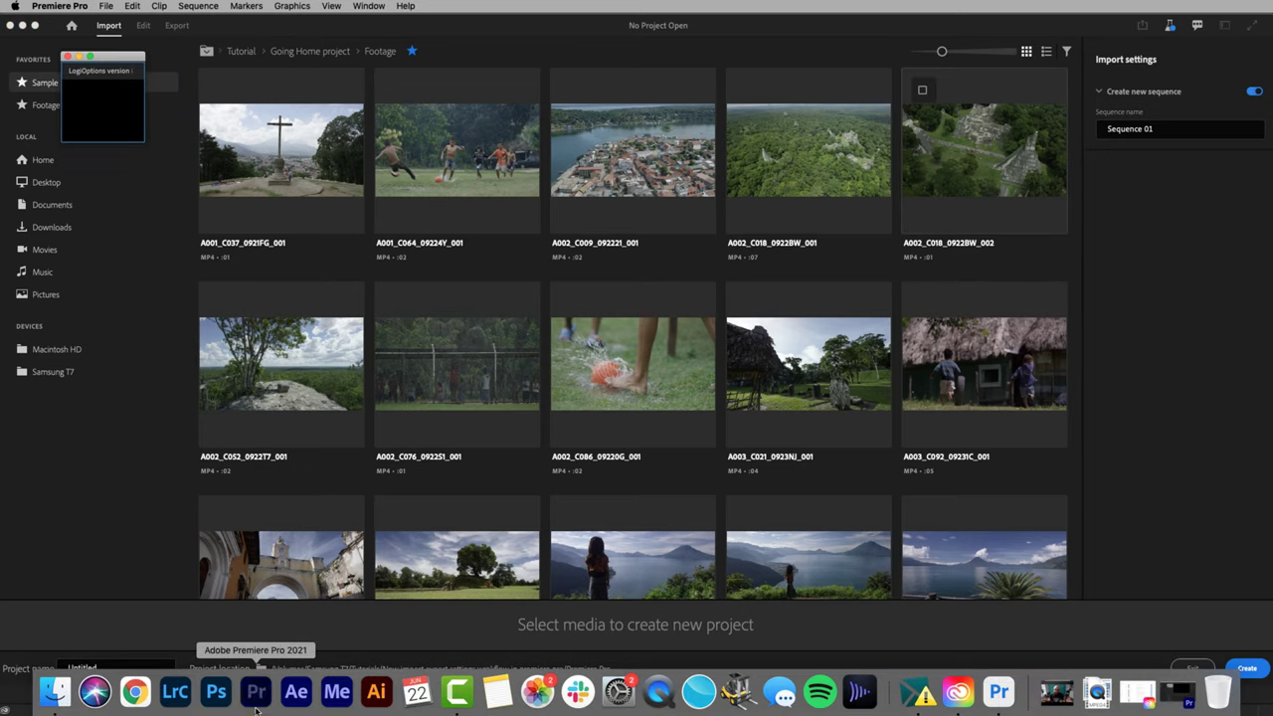
click(256, 694)
Bring the Project Template forward and select the _SFX, _Sequences, _MUS, _GFX, _Footage bins and 3840x2160 V1 sequence.
click(70, 59)
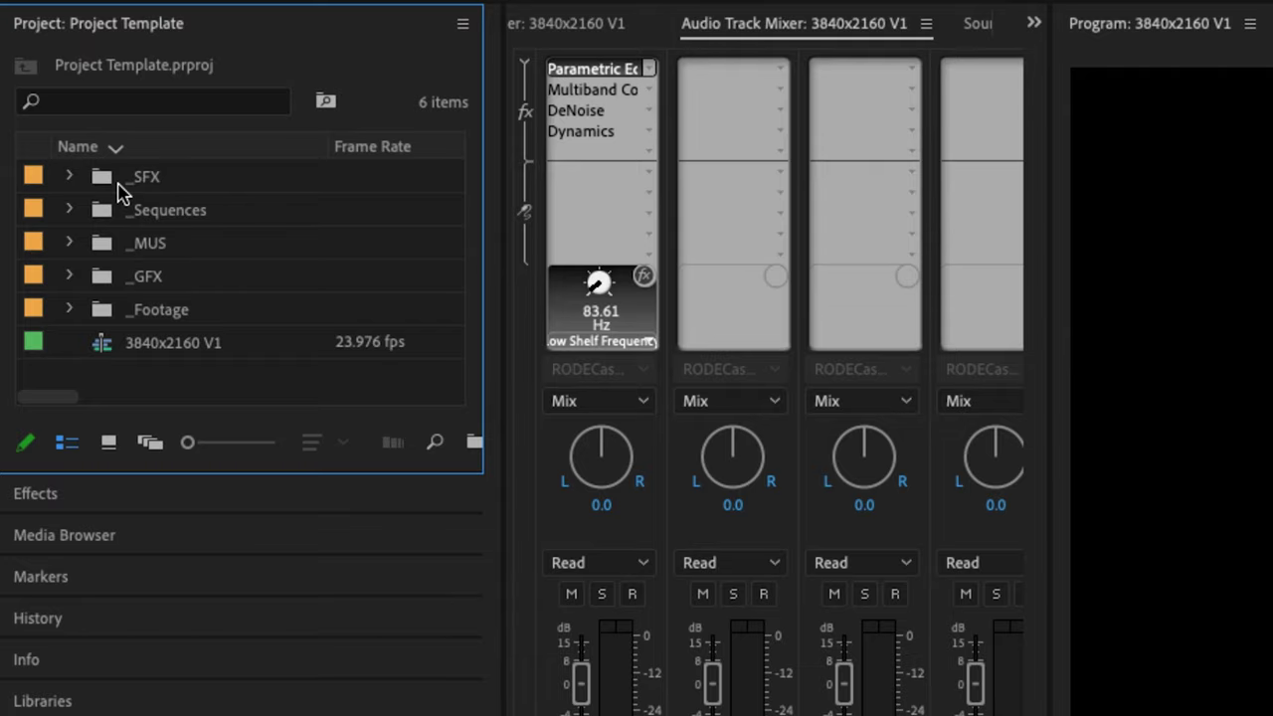
click(71, 131)
click(70, 148)
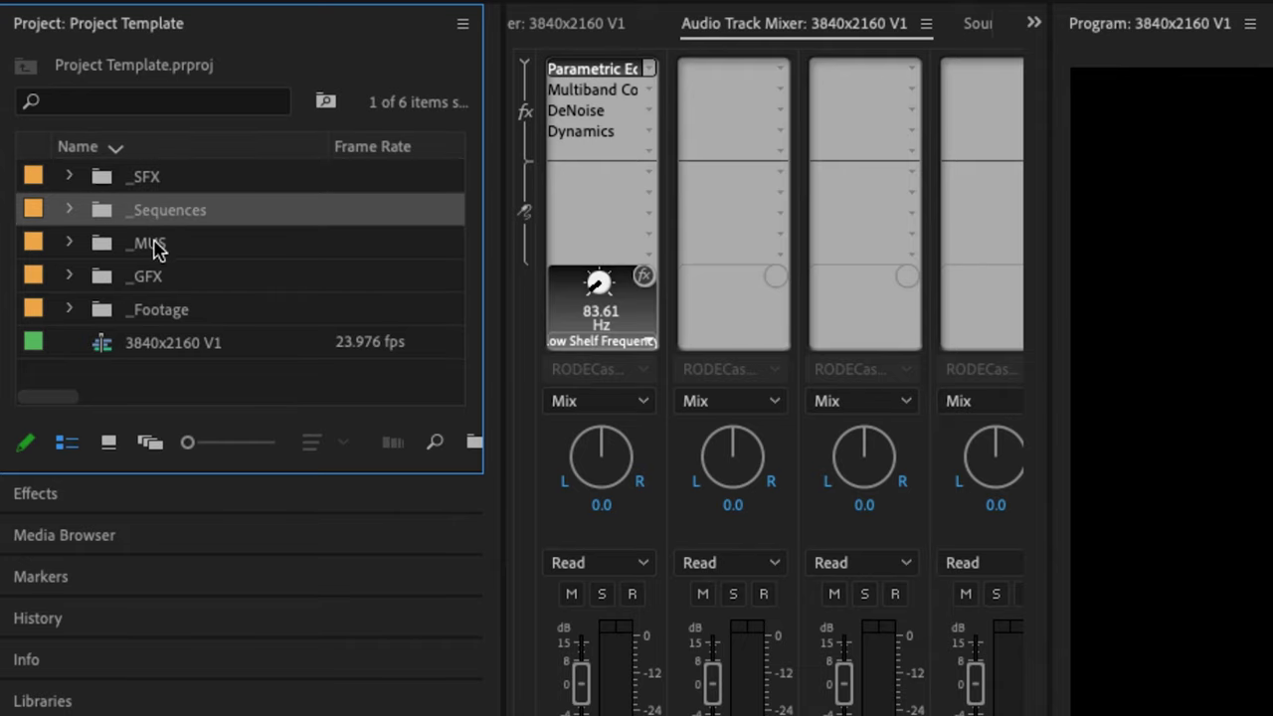
click(154, 245)
click(162, 276)
click(165, 308)
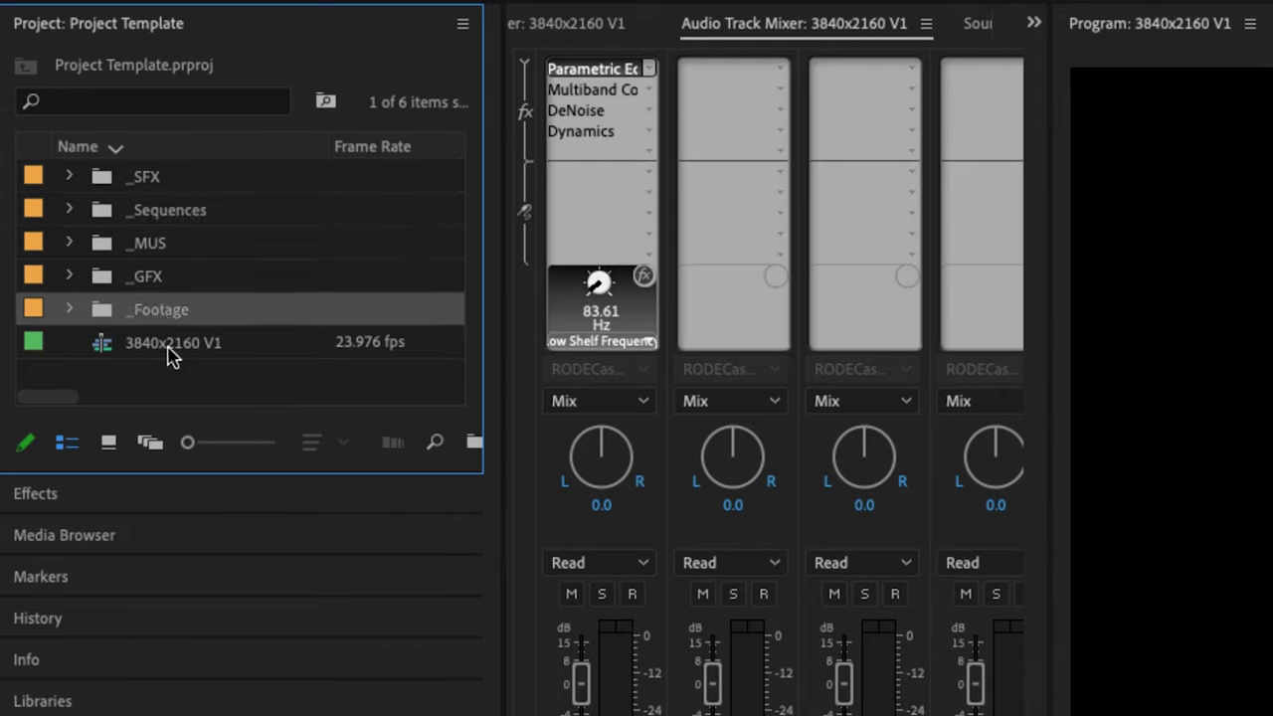
click(142, 348)
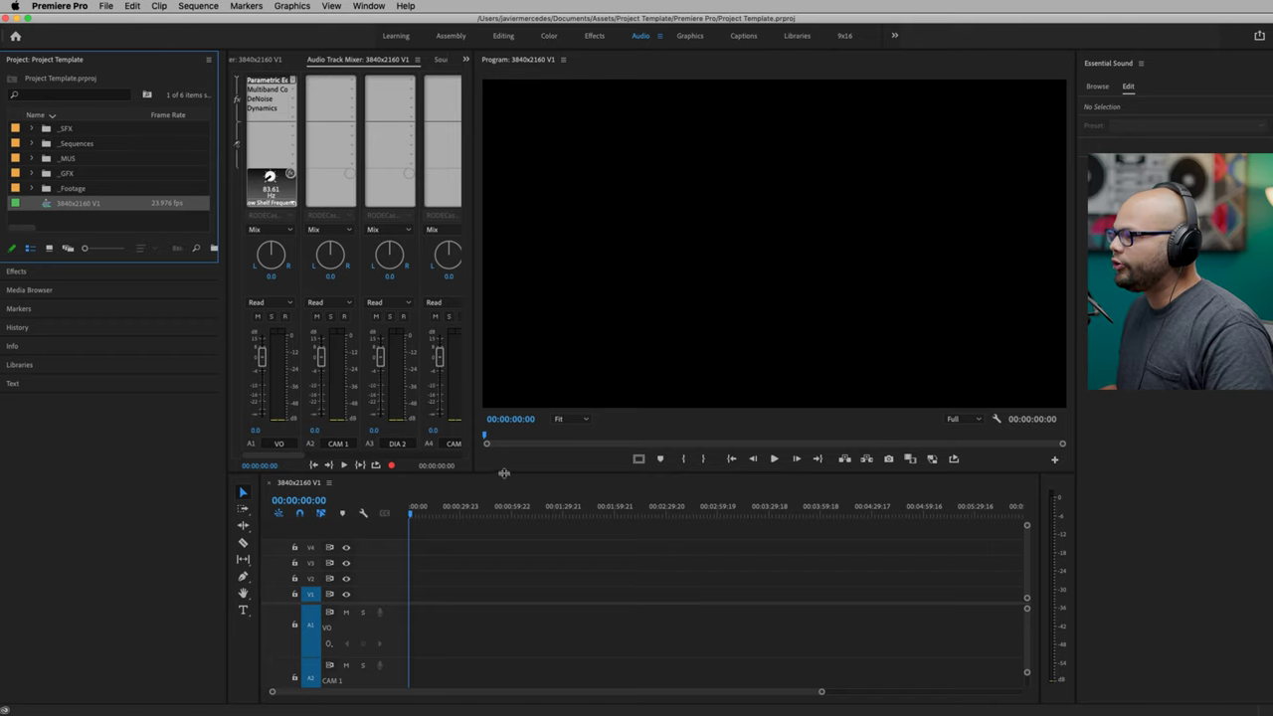
Enlarge the timeline panel to review all audio tracks, then switch to Premiere Pro (Beta).
drag(505, 474, 498, 219)
scroll(360, 648, down, 5)
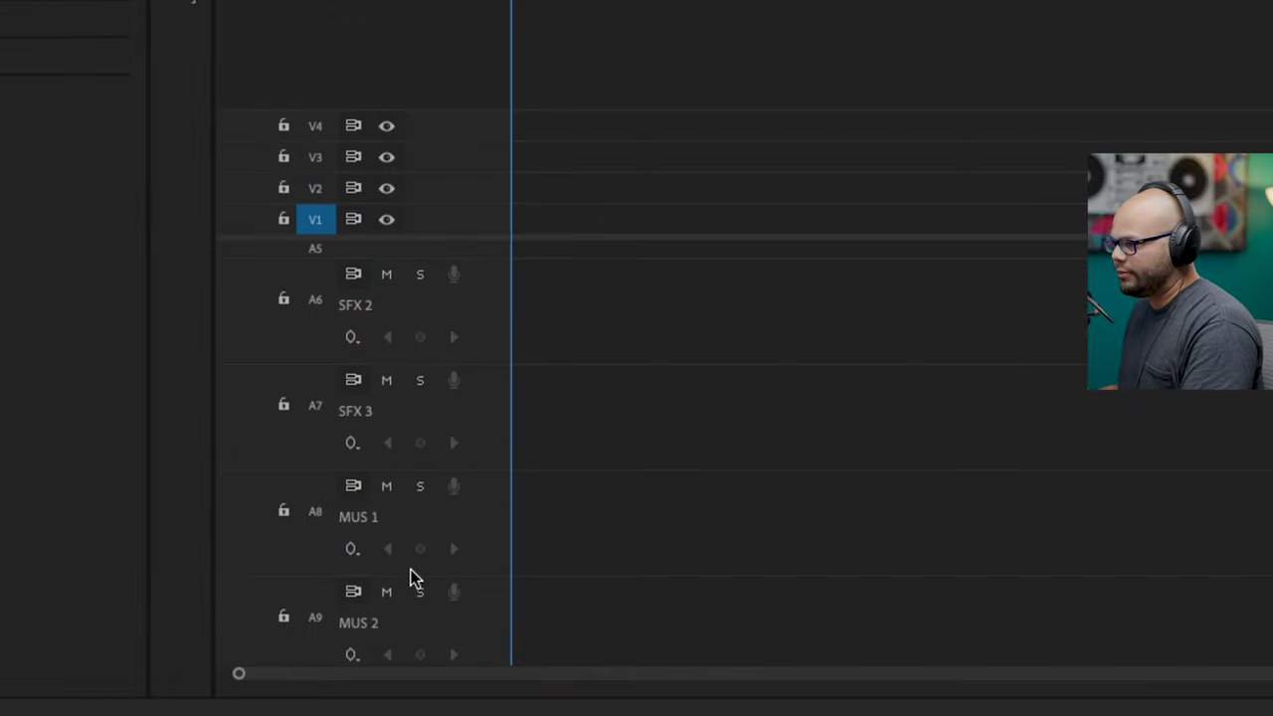
scroll(415, 579, up, 3)
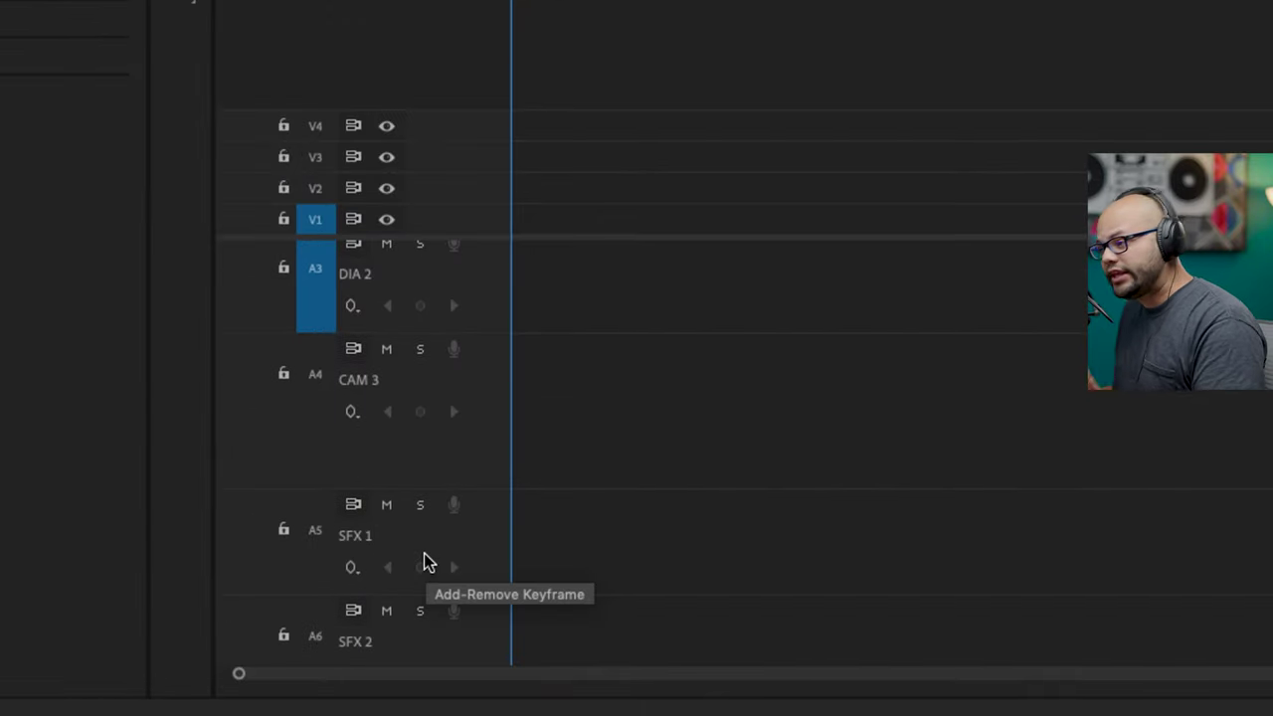
scroll(424, 553, up, 2)
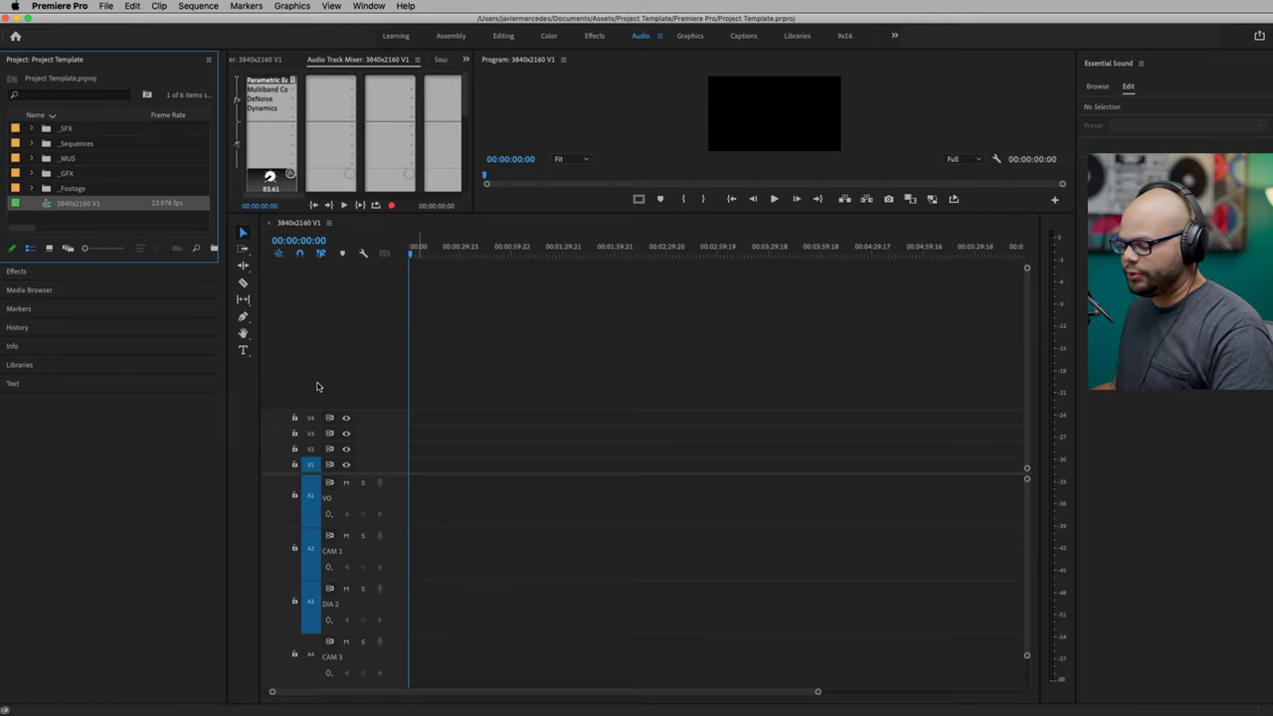
key(super+Tab)
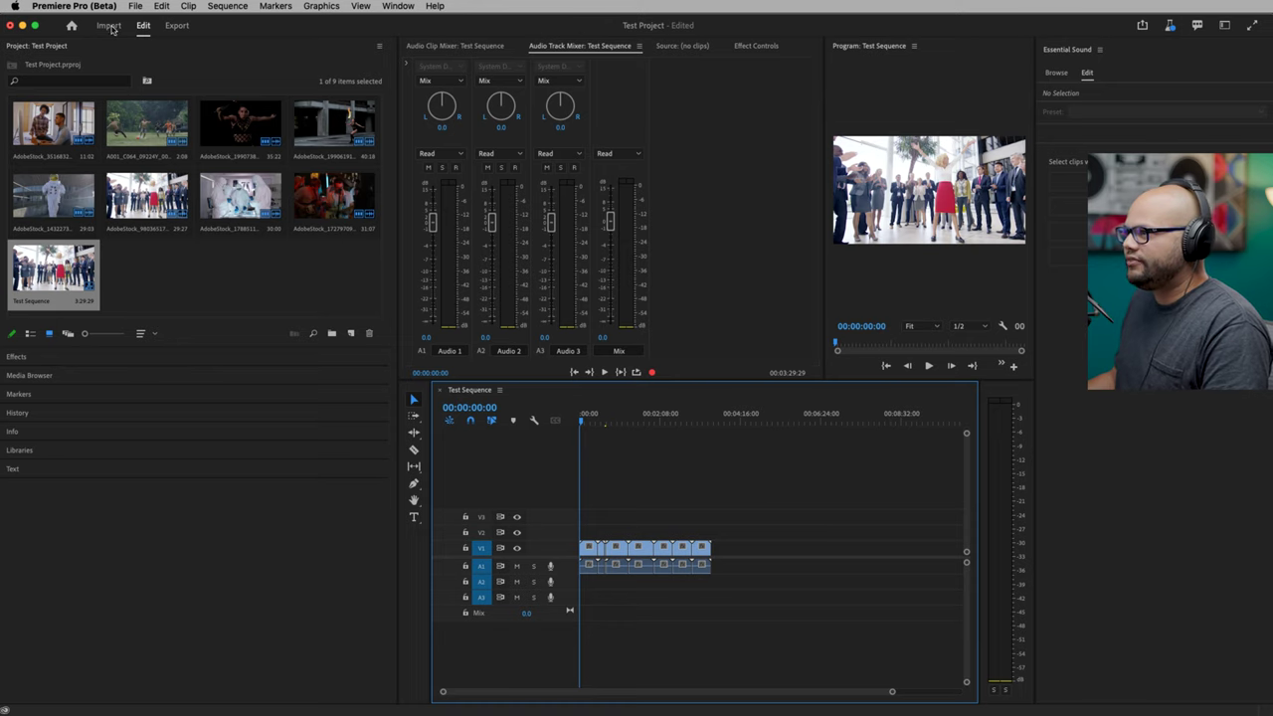
Glance at Test Project's Import view, then switch over to the Stank Cheese project.
click(109, 25)
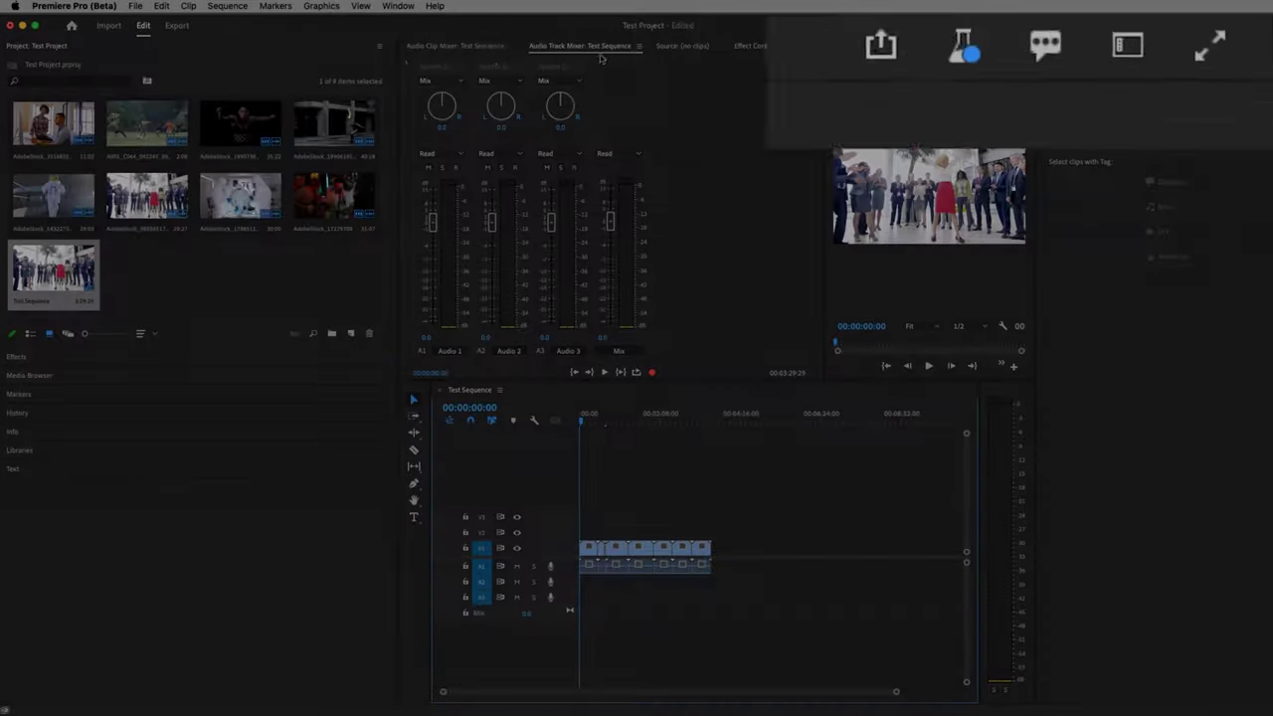
key(super+Tab)
key(super+Tab)
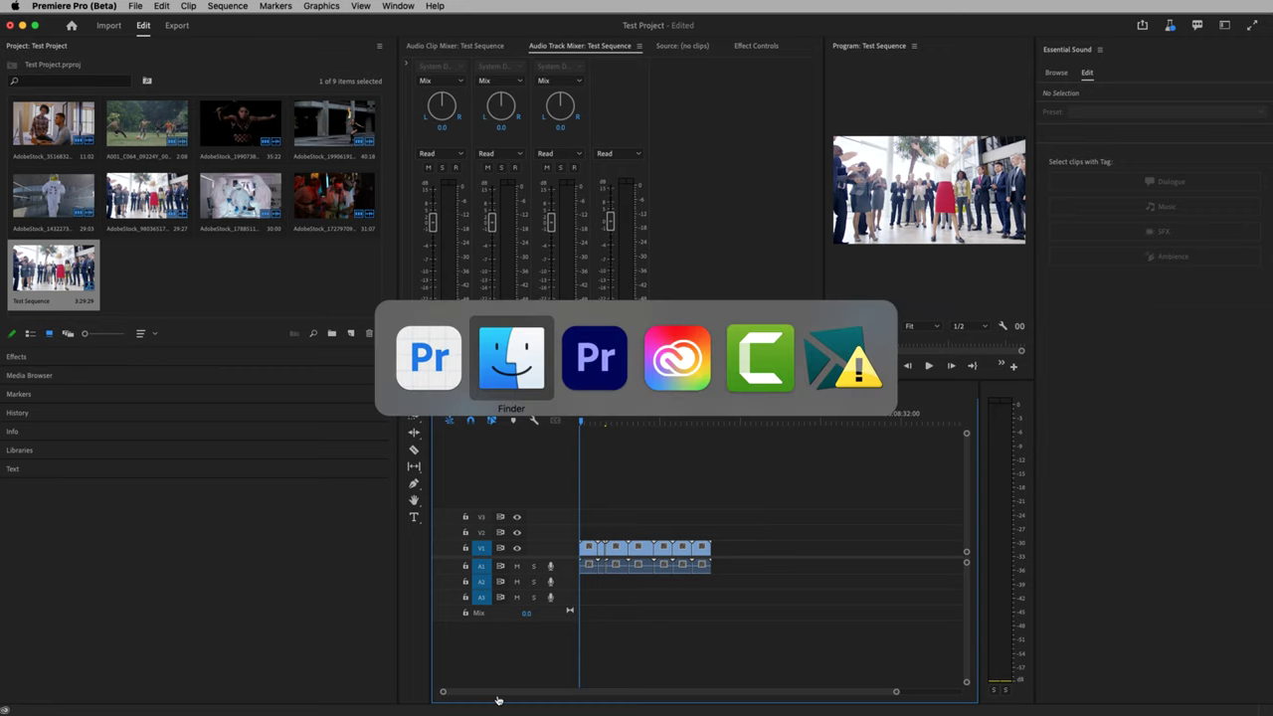
Cycle through the Audio, Effects, Color, Assembly, Learning, Editing and Captions workspaces, ending on Libraries.
click(658, 37)
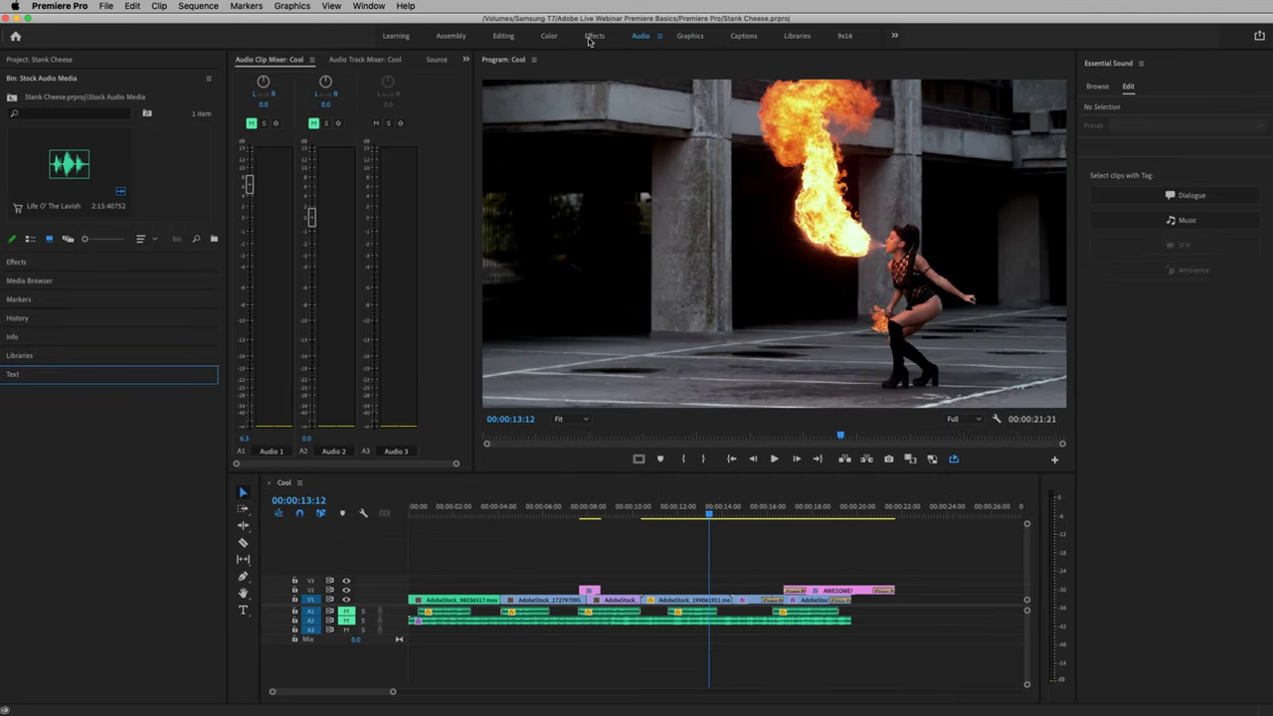
click(593, 36)
click(548, 36)
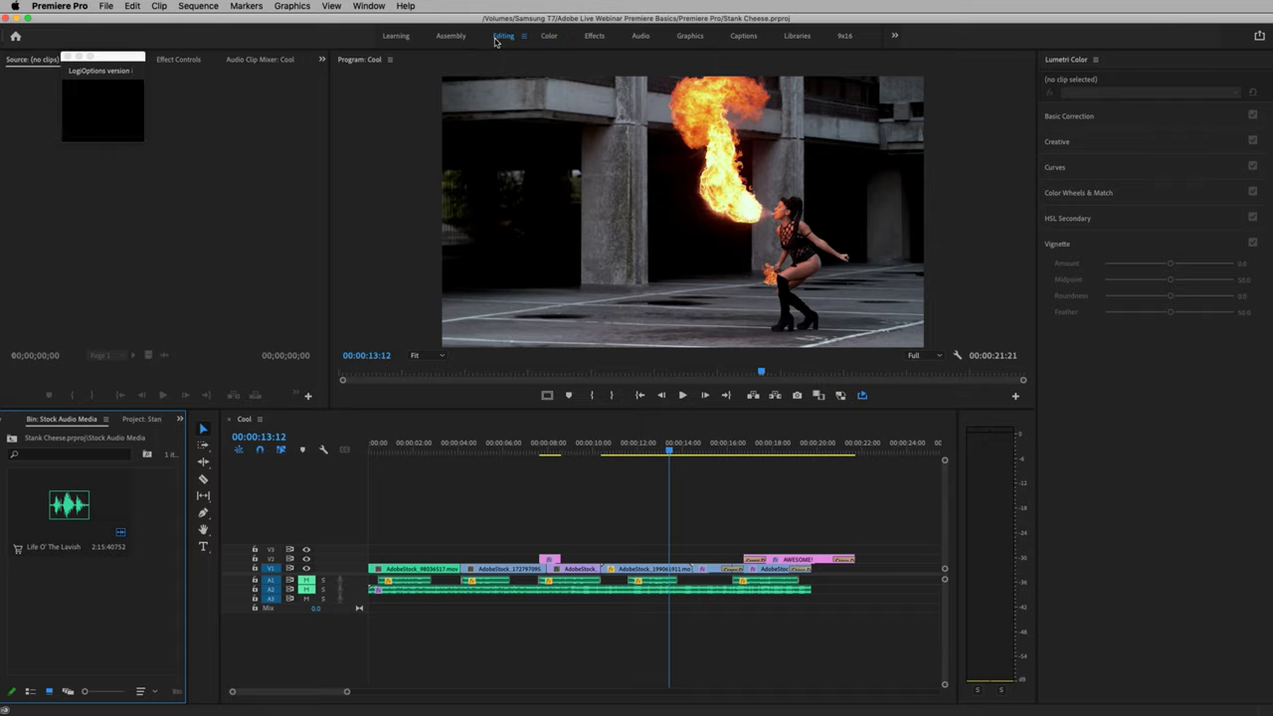
click(451, 35)
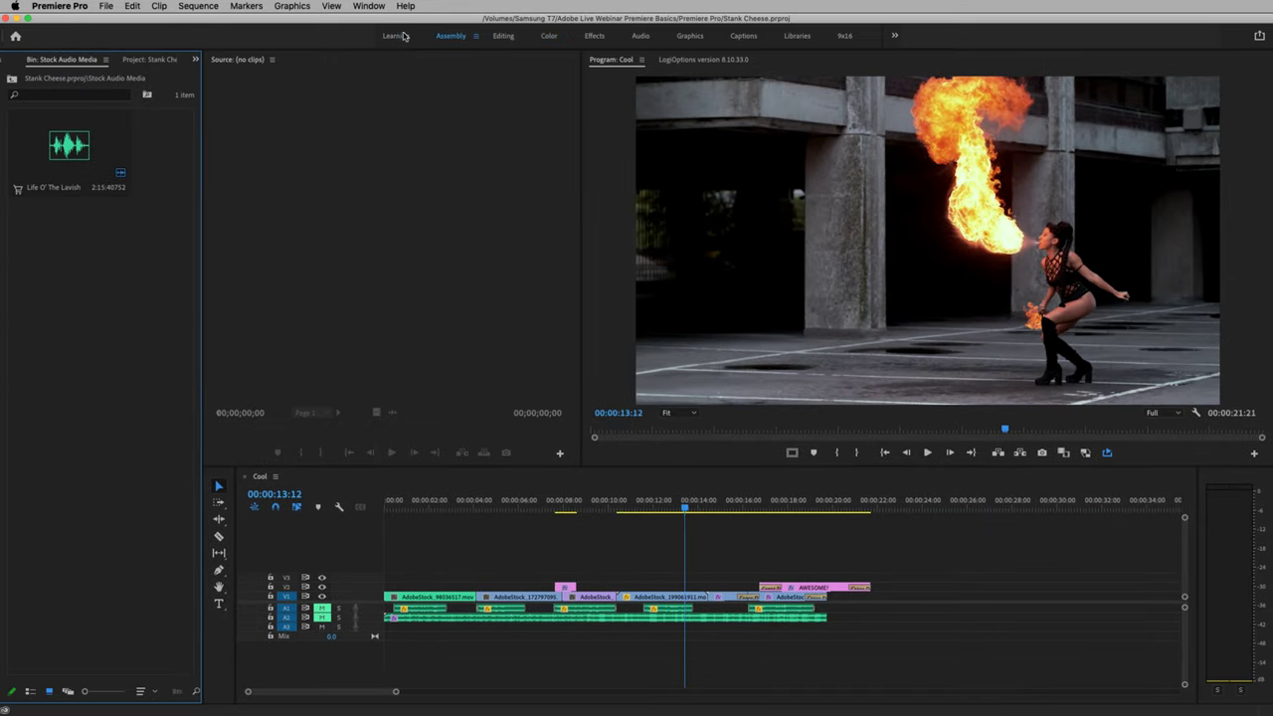
click(397, 36)
click(451, 36)
click(503, 35)
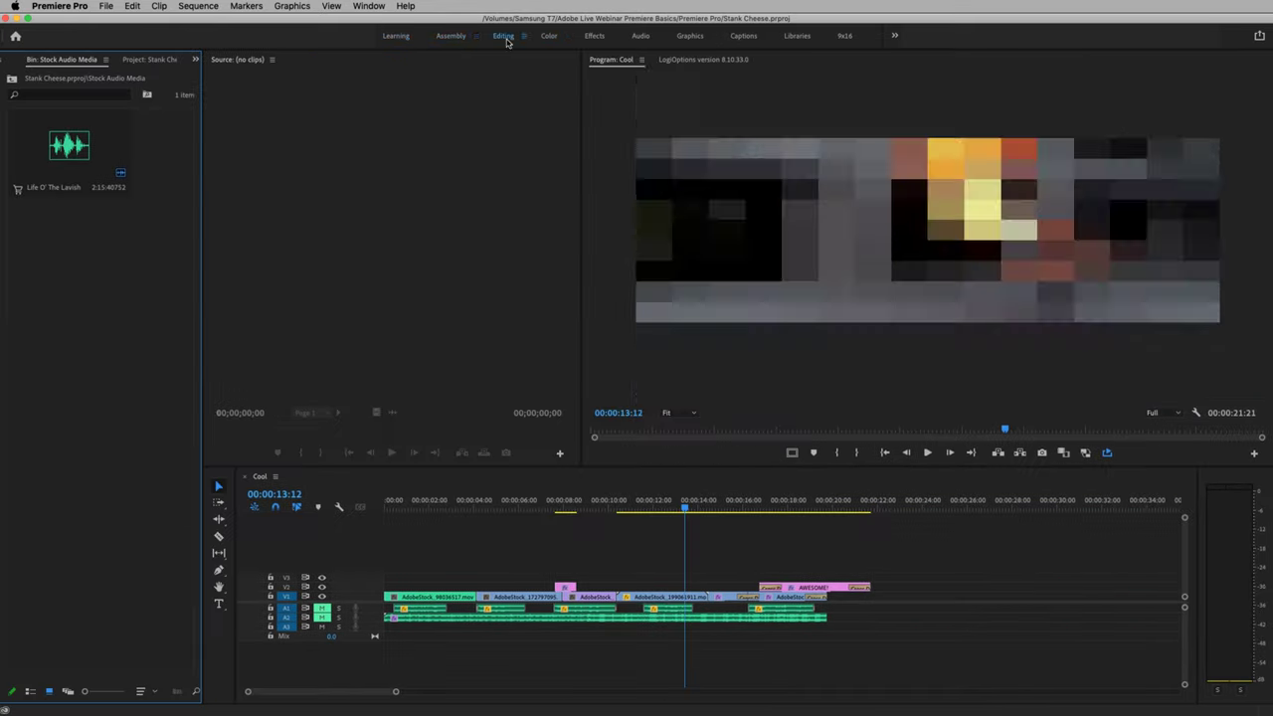
click(549, 37)
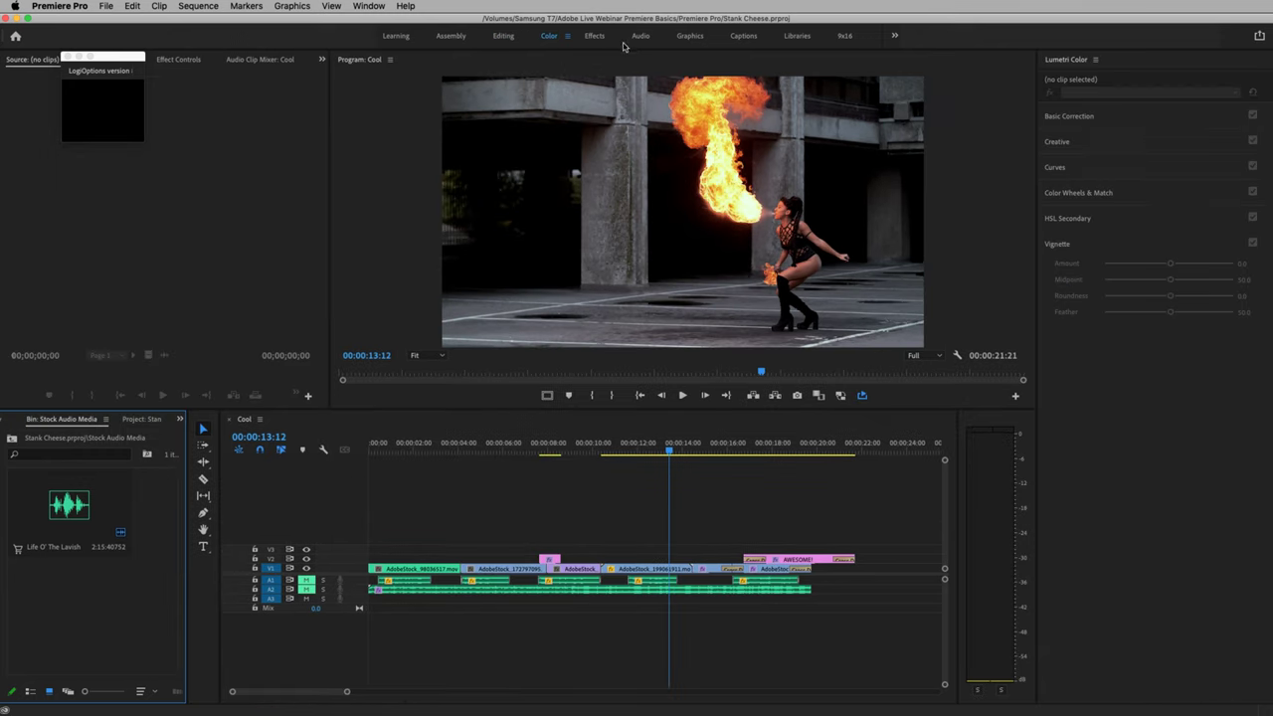
click(642, 37)
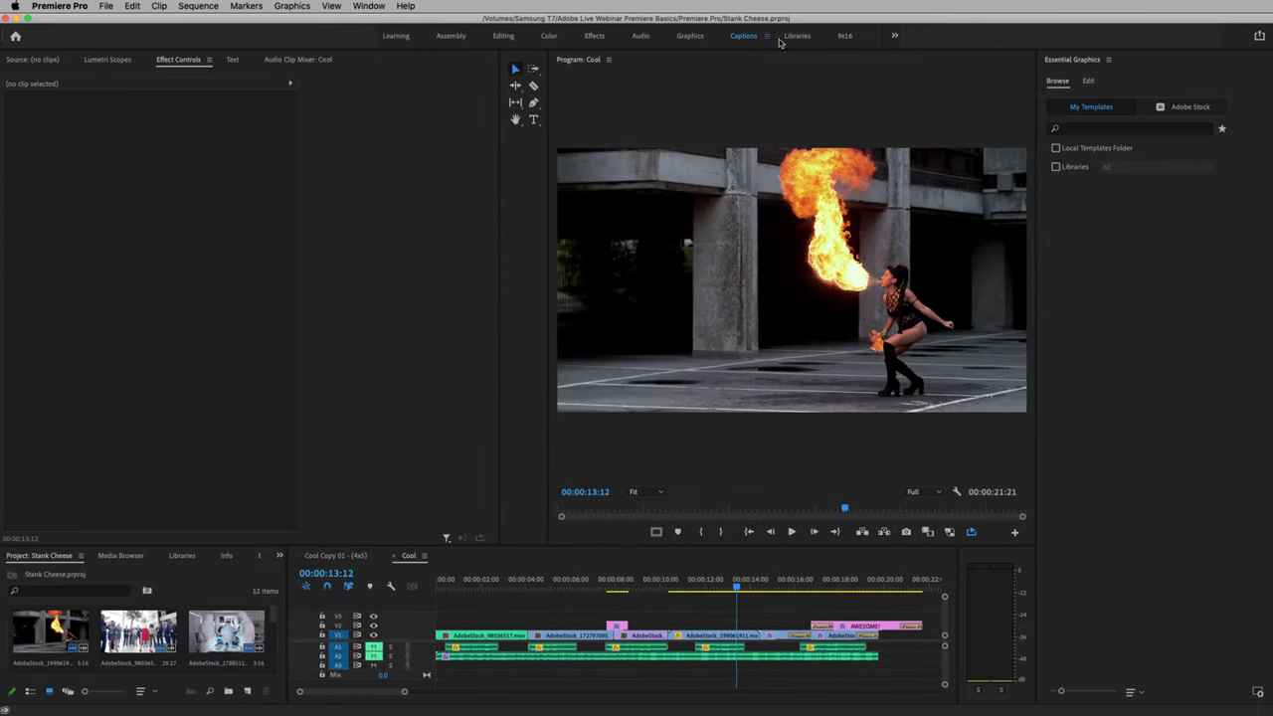
click(746, 36)
click(797, 37)
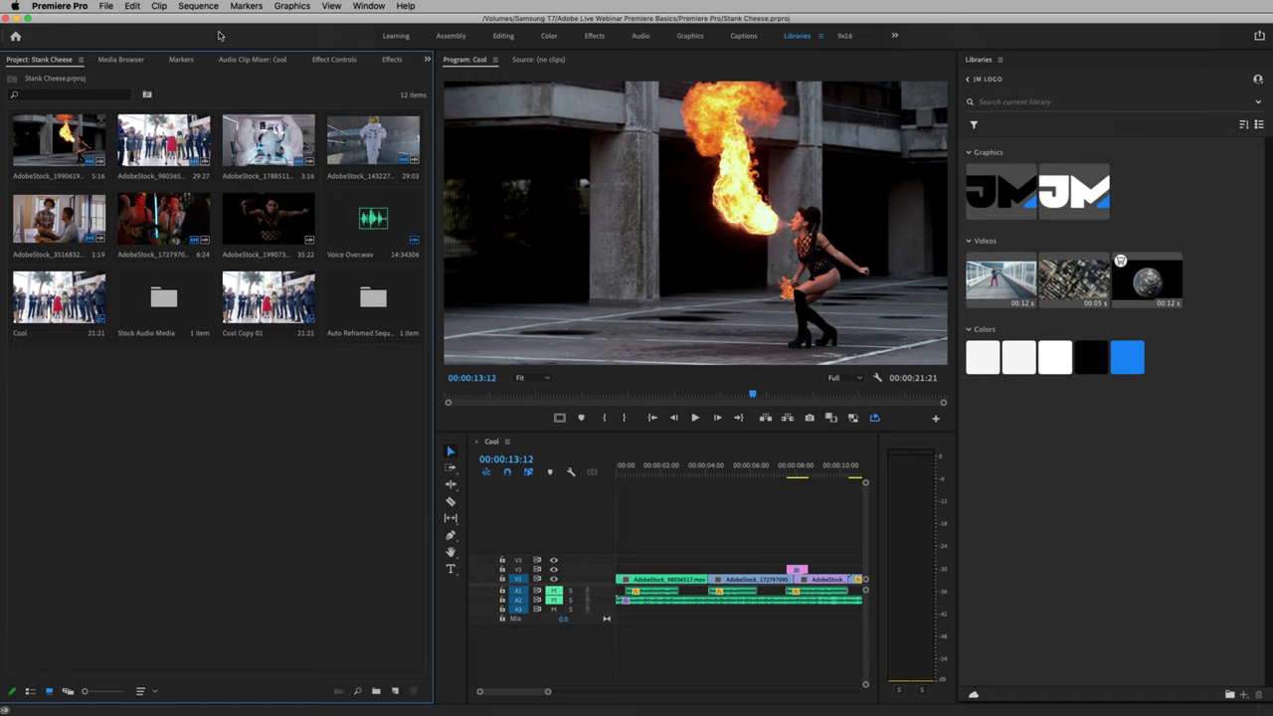
Return to Test Project in Premiere Pro (Beta), view the Workspaces list, and toggle full-screen and maximized panels.
key(super+Tab)
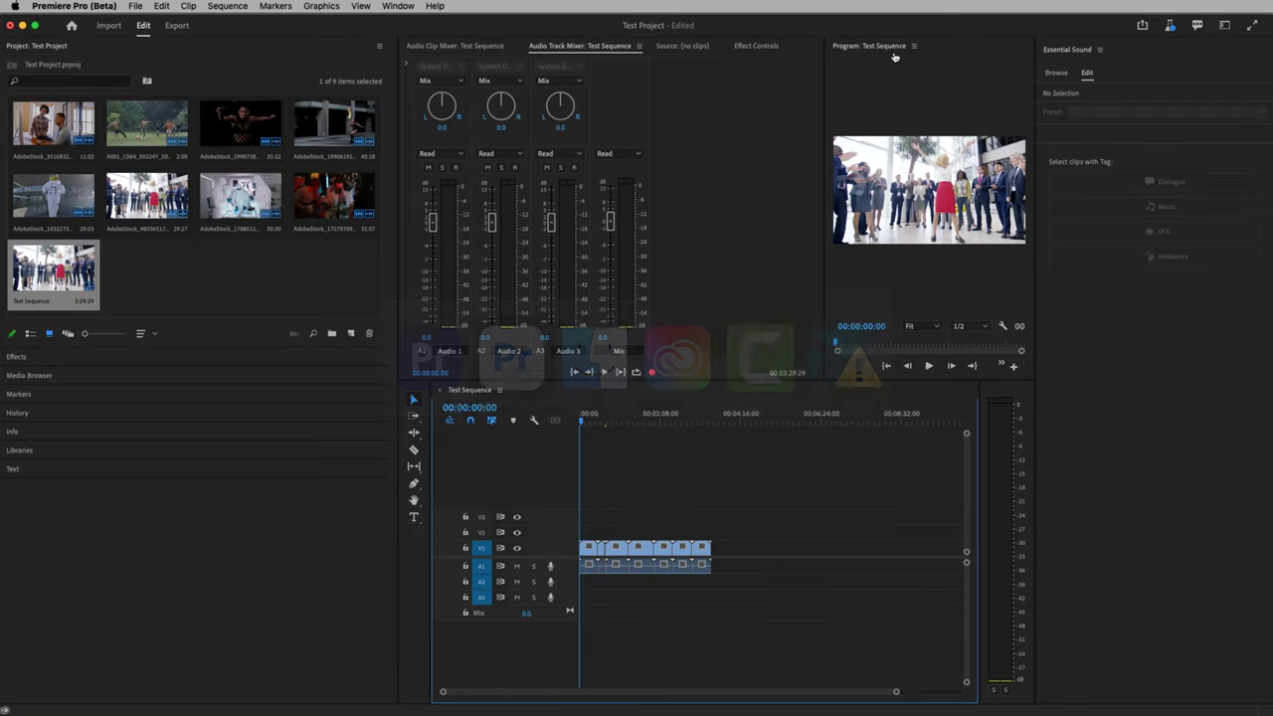
click(1219, 27)
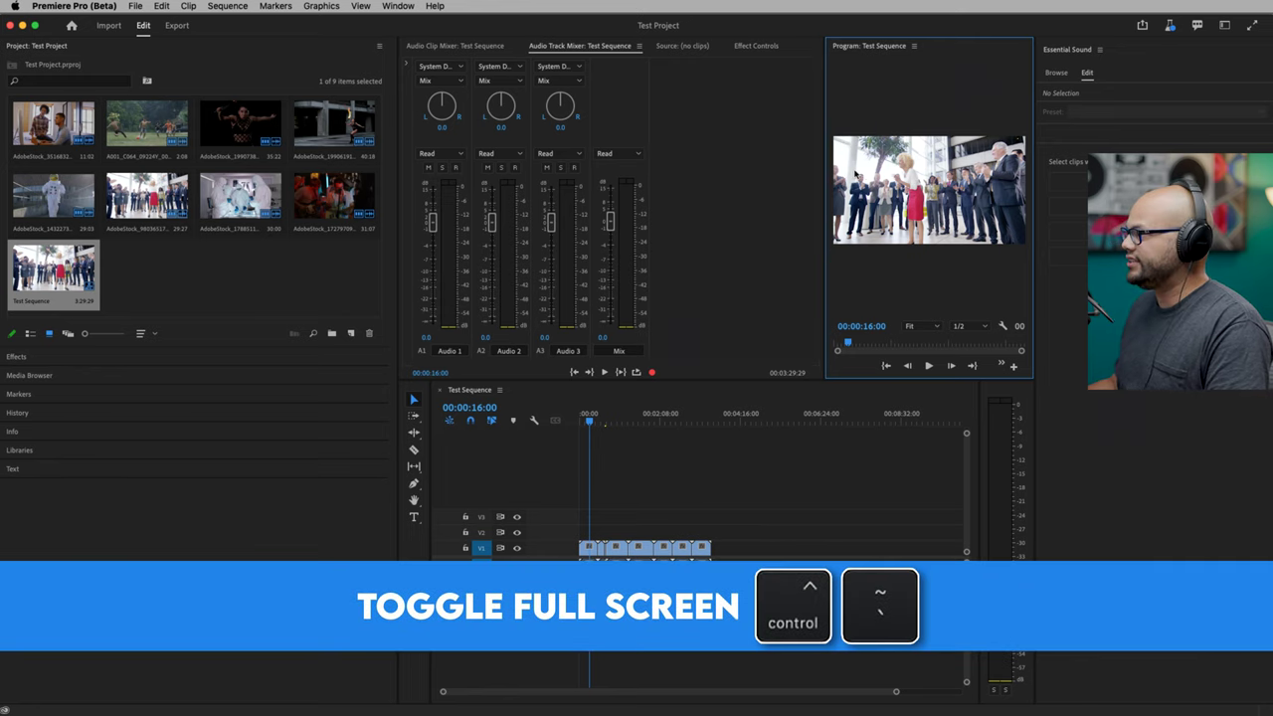
key(ctrl+grave)
key(ctrl+grave)
key(ctrl+grave)
key(ctrl+grave)
key(ctrl+grave)
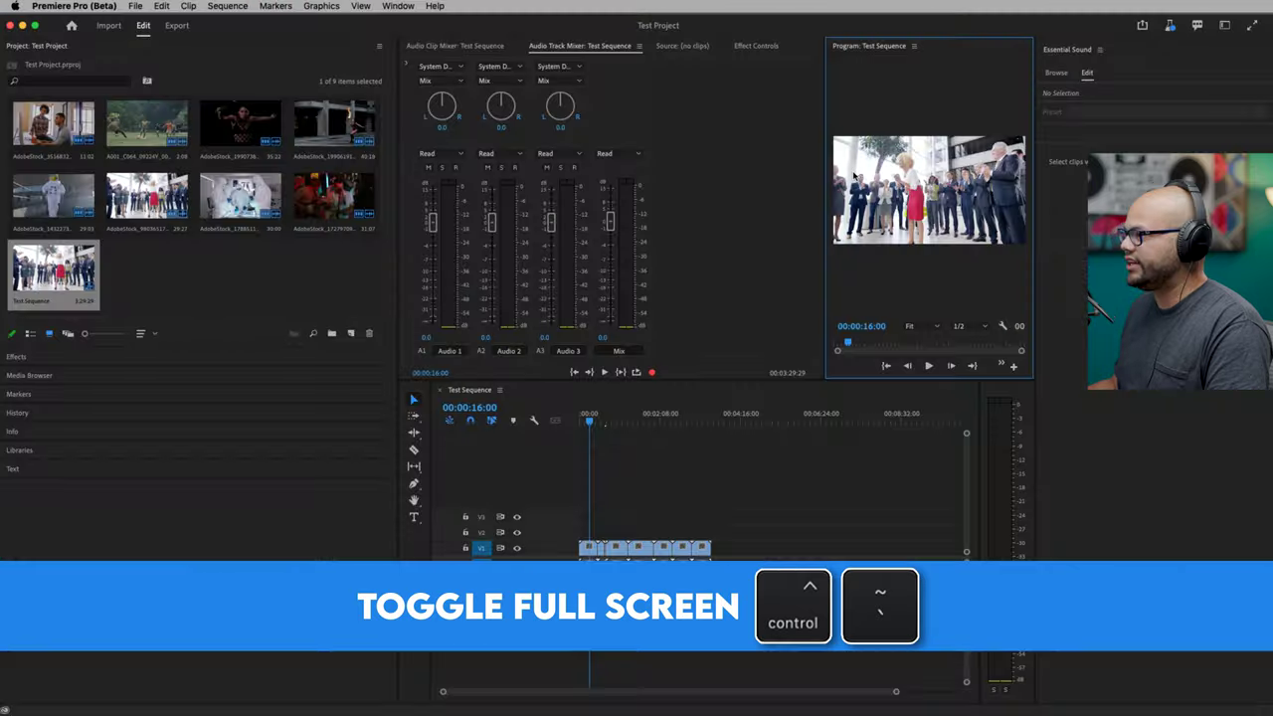
key(ctrl+grave)
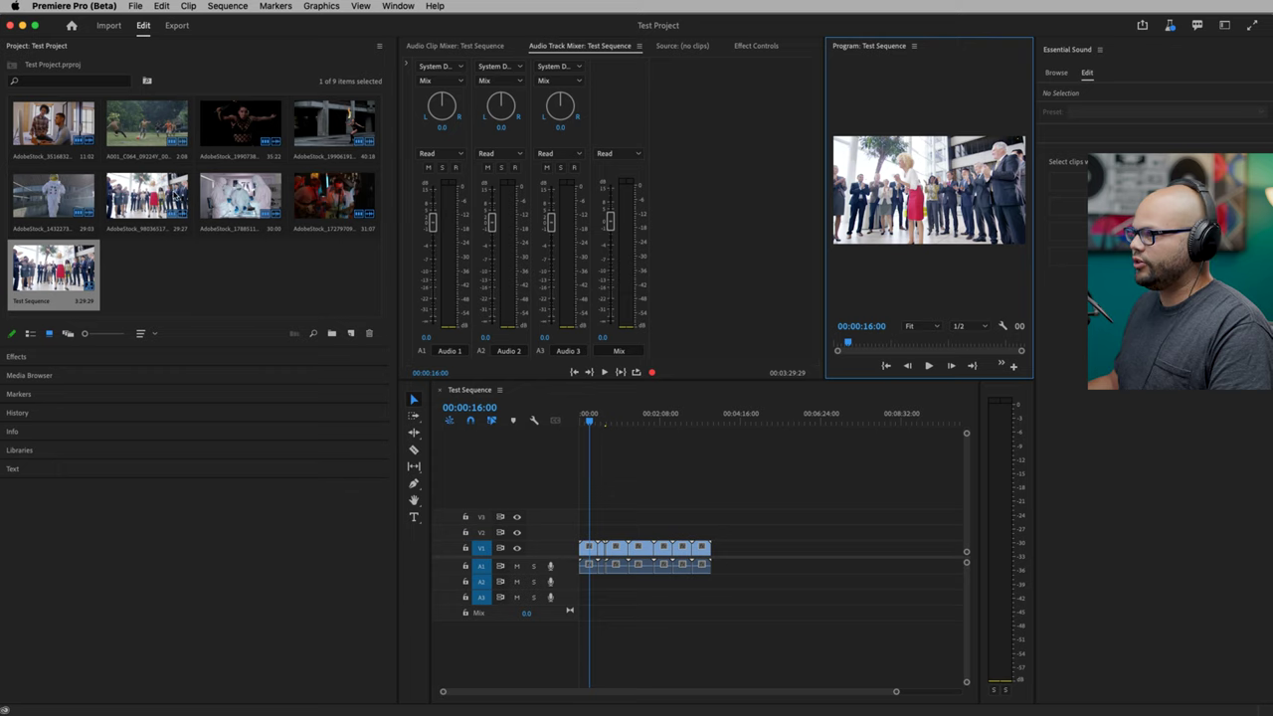
key(shift+grave)
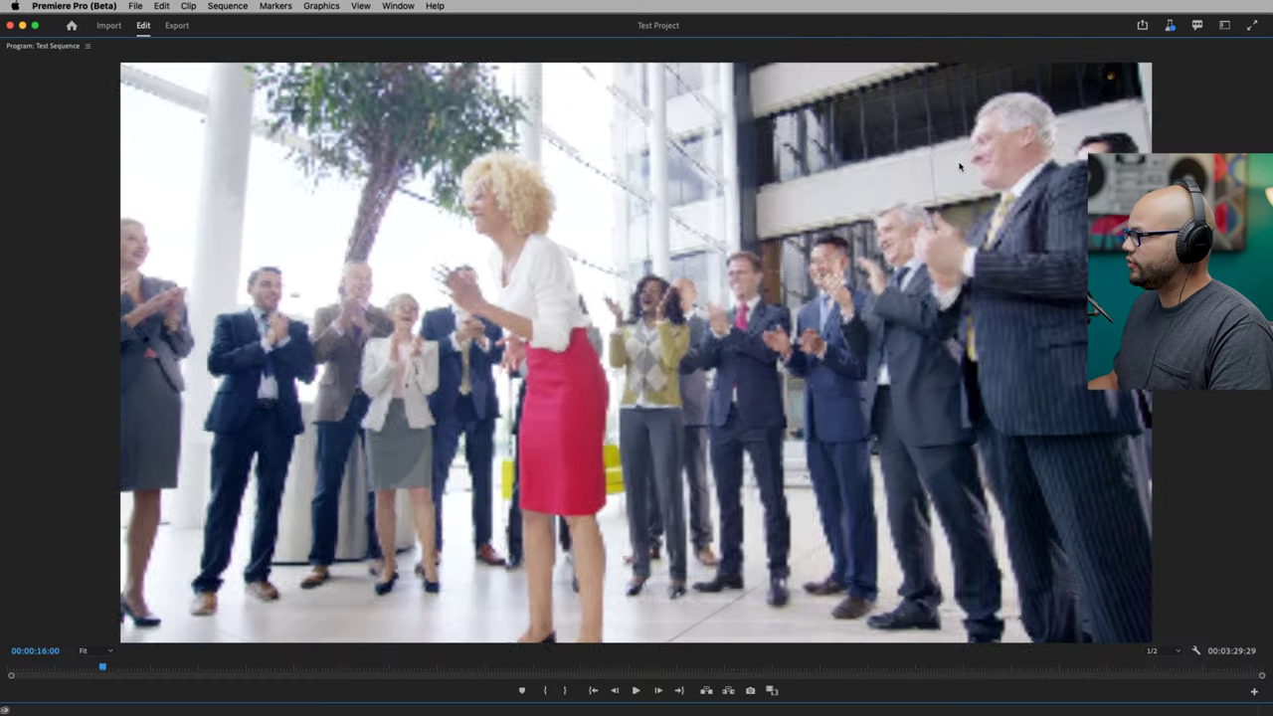
key(shift+grave)
key(grave)
key(grave)
key(grave)
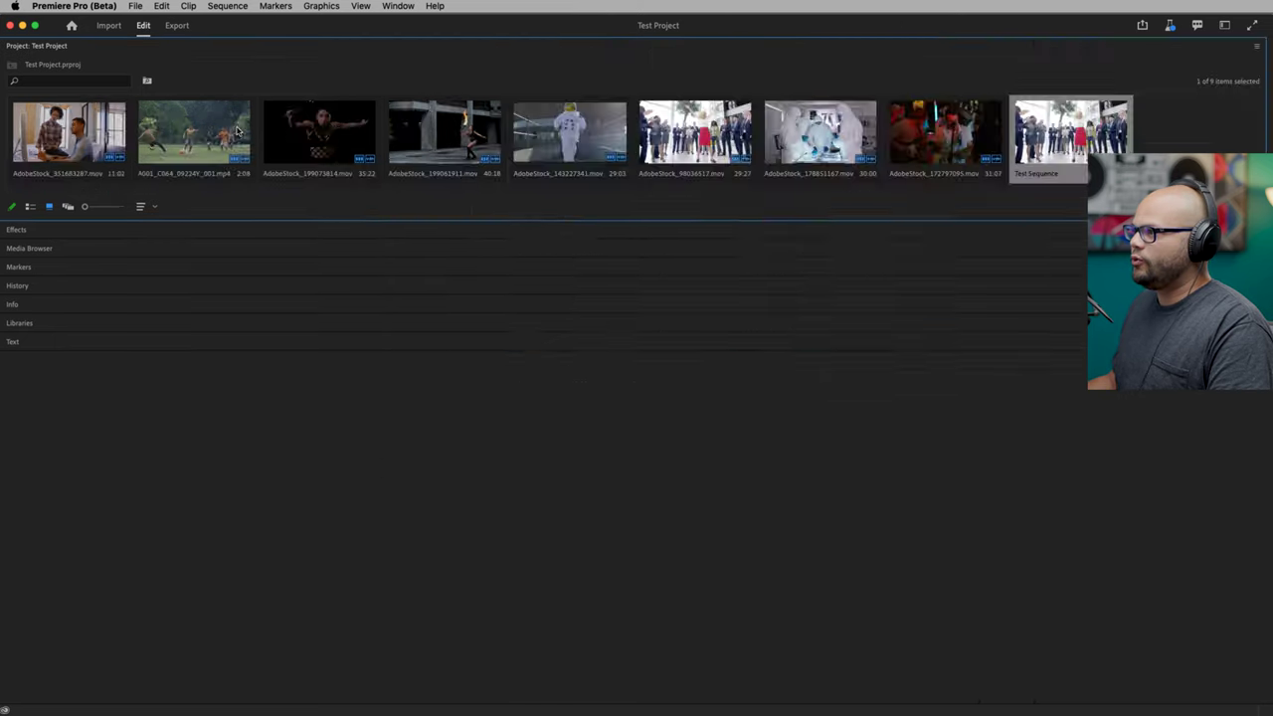
key(grave)
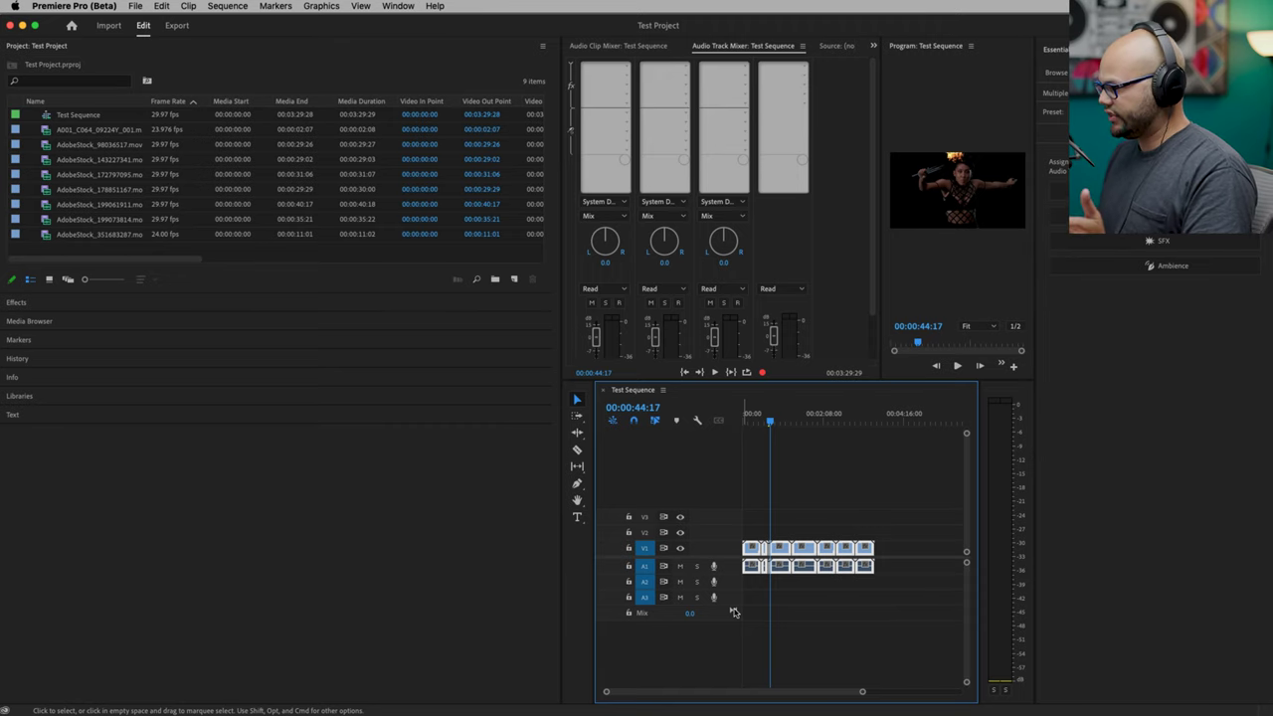
Mark an In/Out range over Test Sequence's clips and bring up its Export screen.
key(slash)
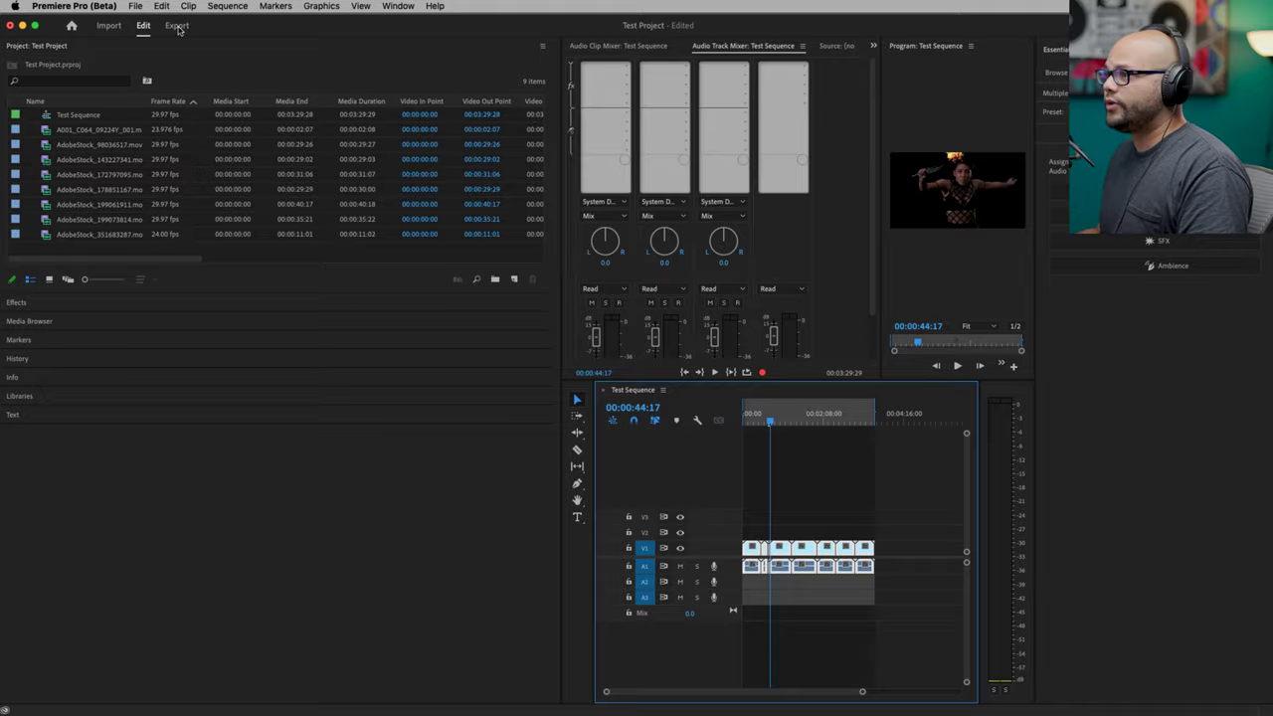
click(176, 27)
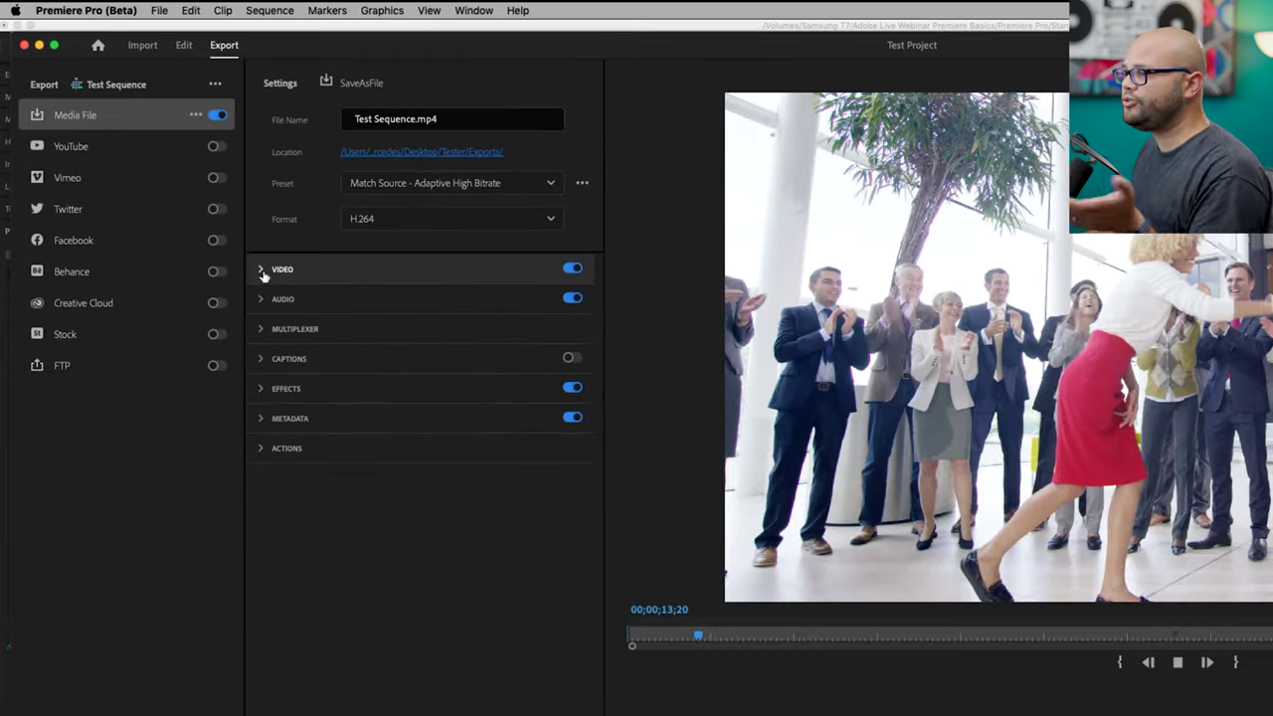
Expand the Video settings, reveal the extra encoding options under More, then collapse the Video section.
click(262, 272)
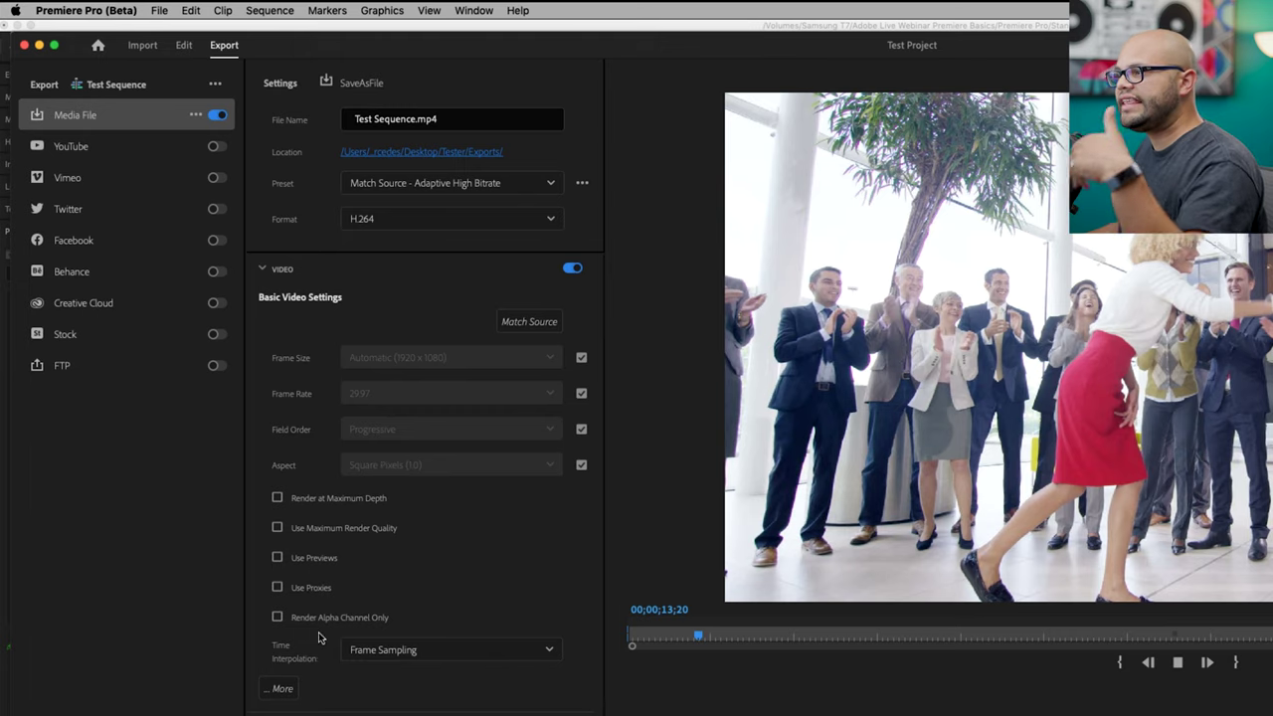
click(282, 688)
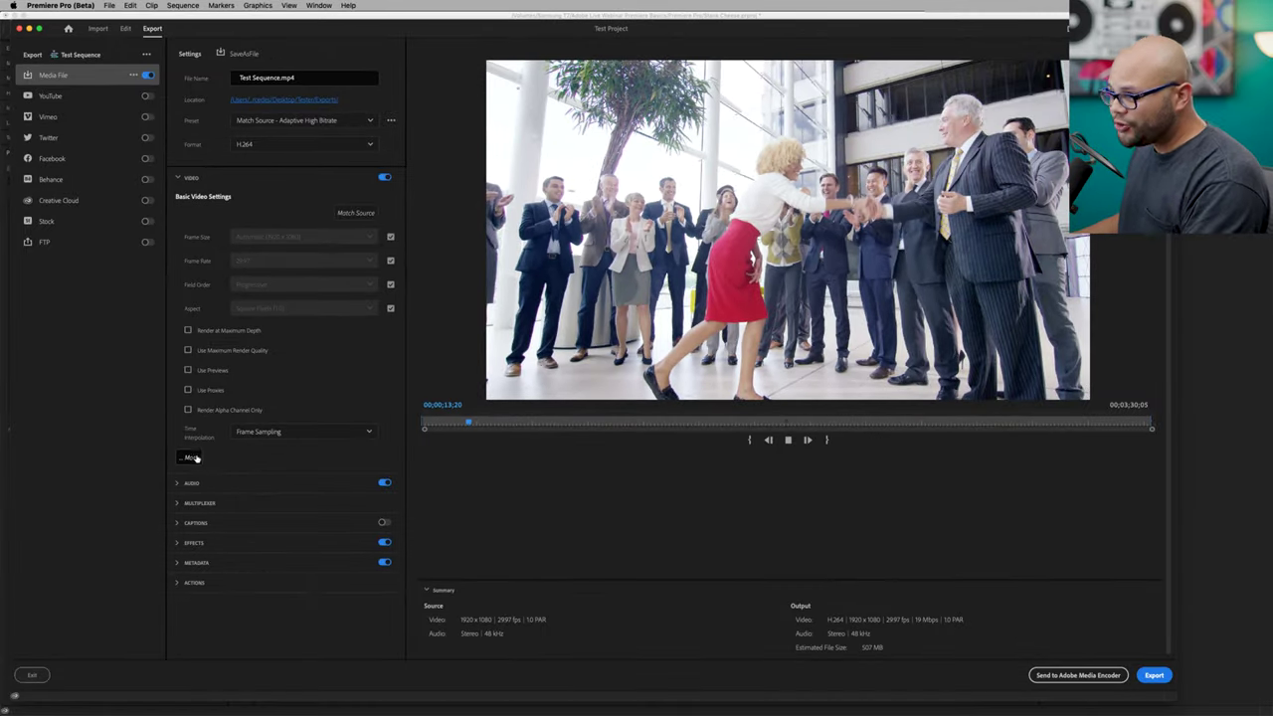
click(190, 458)
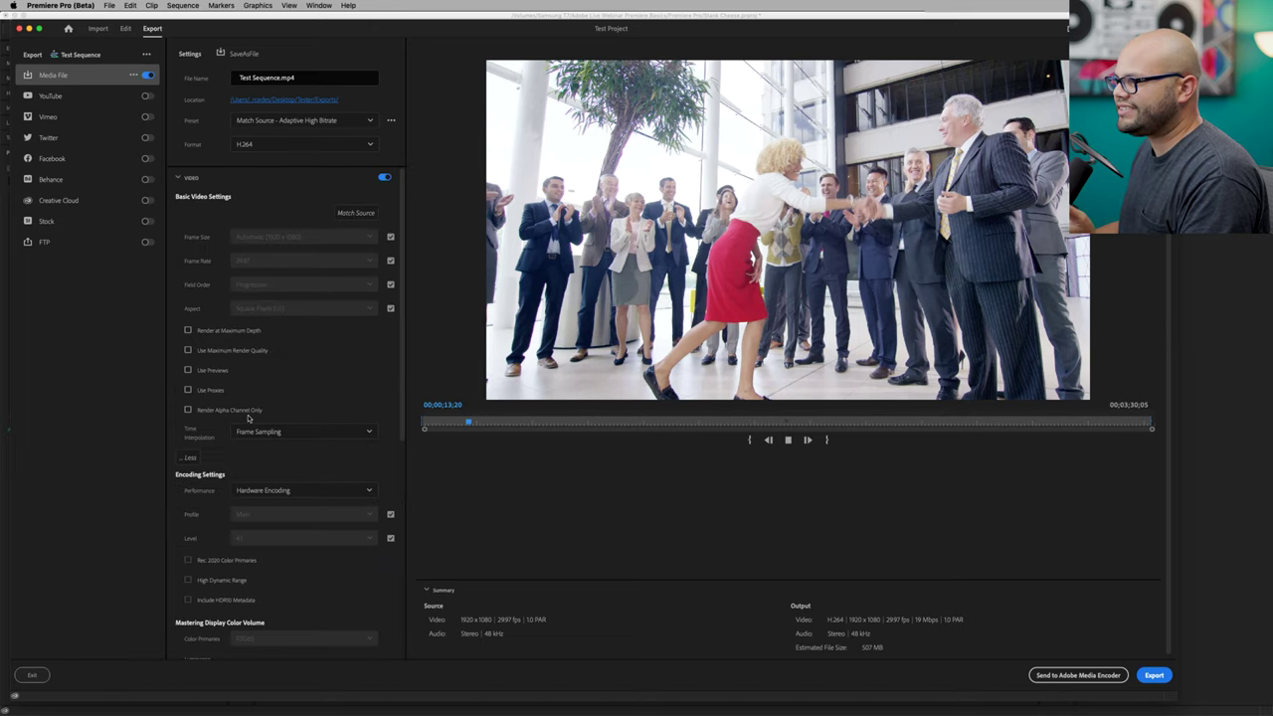
click(192, 179)
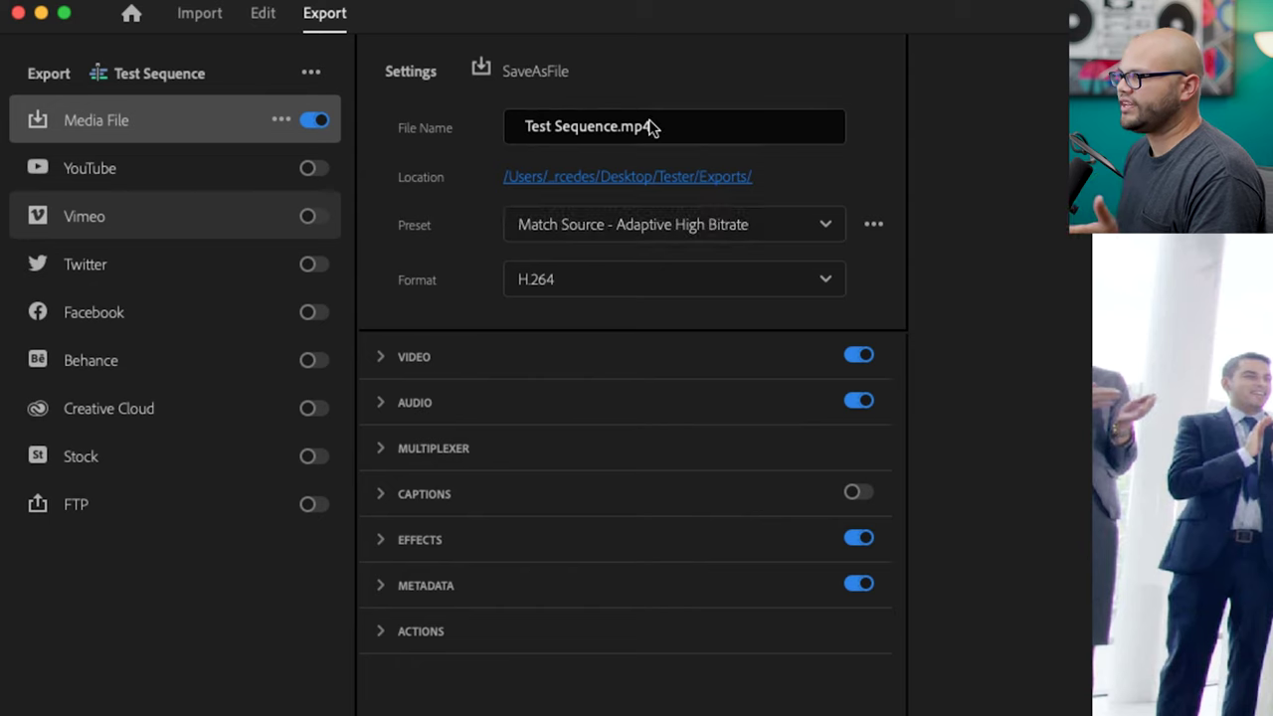
click(832, 231)
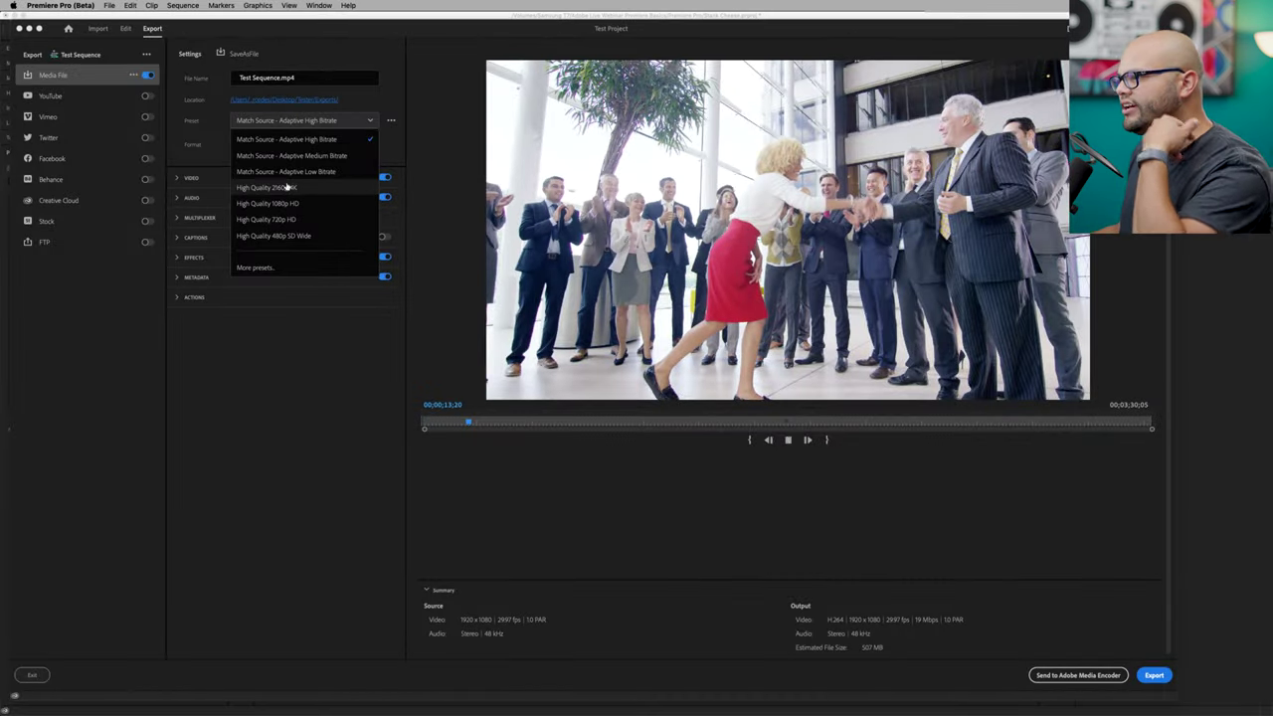
Compare with Premiere Pro 2021's far longer export preset list, then return to the Beta's Export screen.
key(super+Tab)
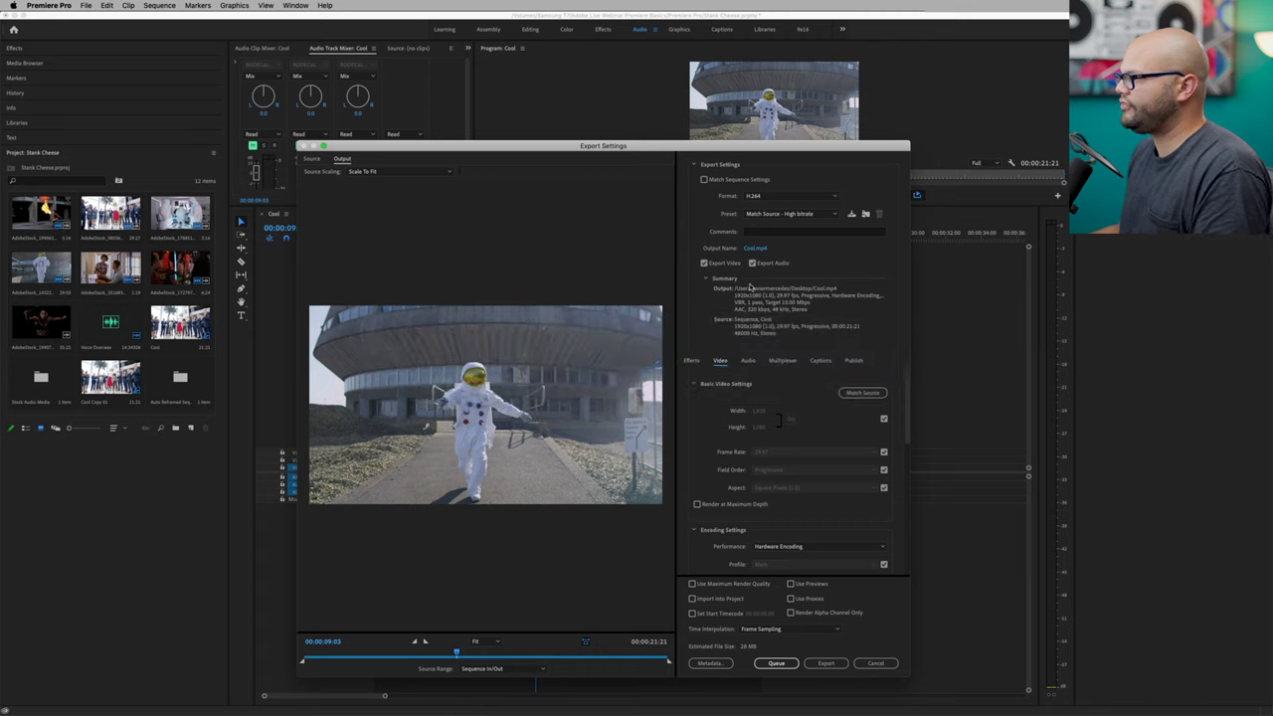
click(786, 214)
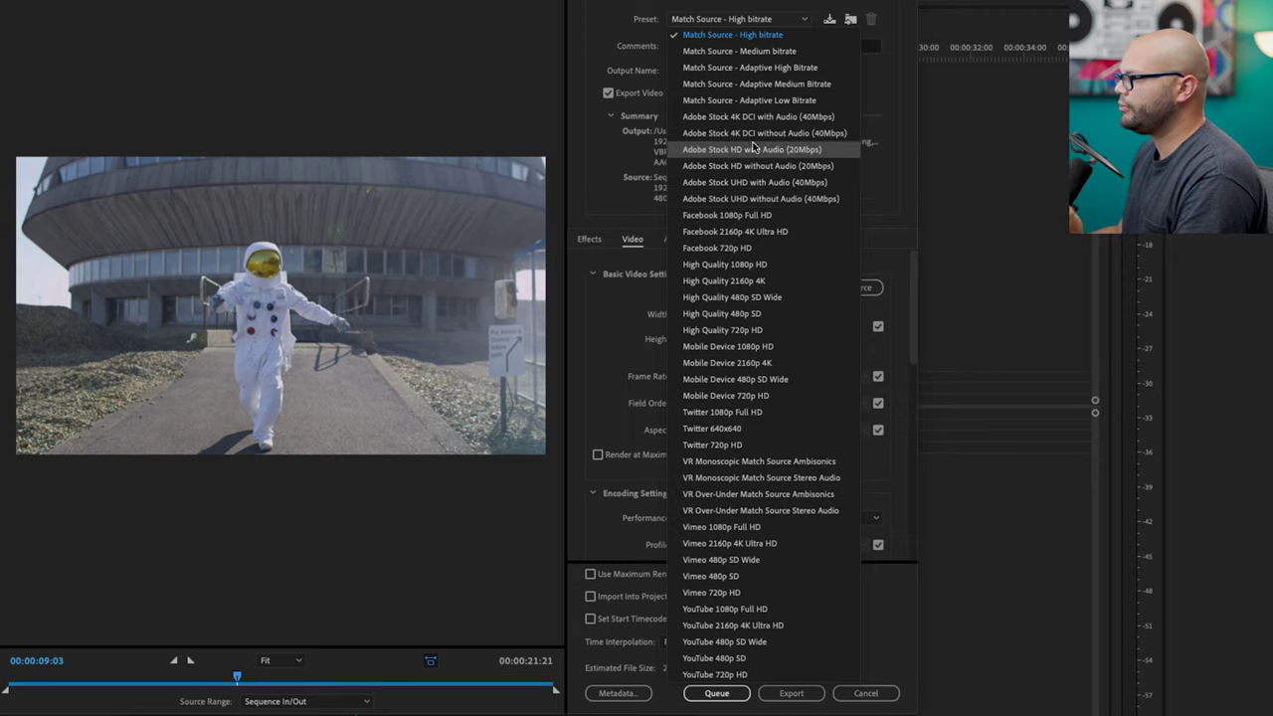
click(298, 553)
key(super+Tab)
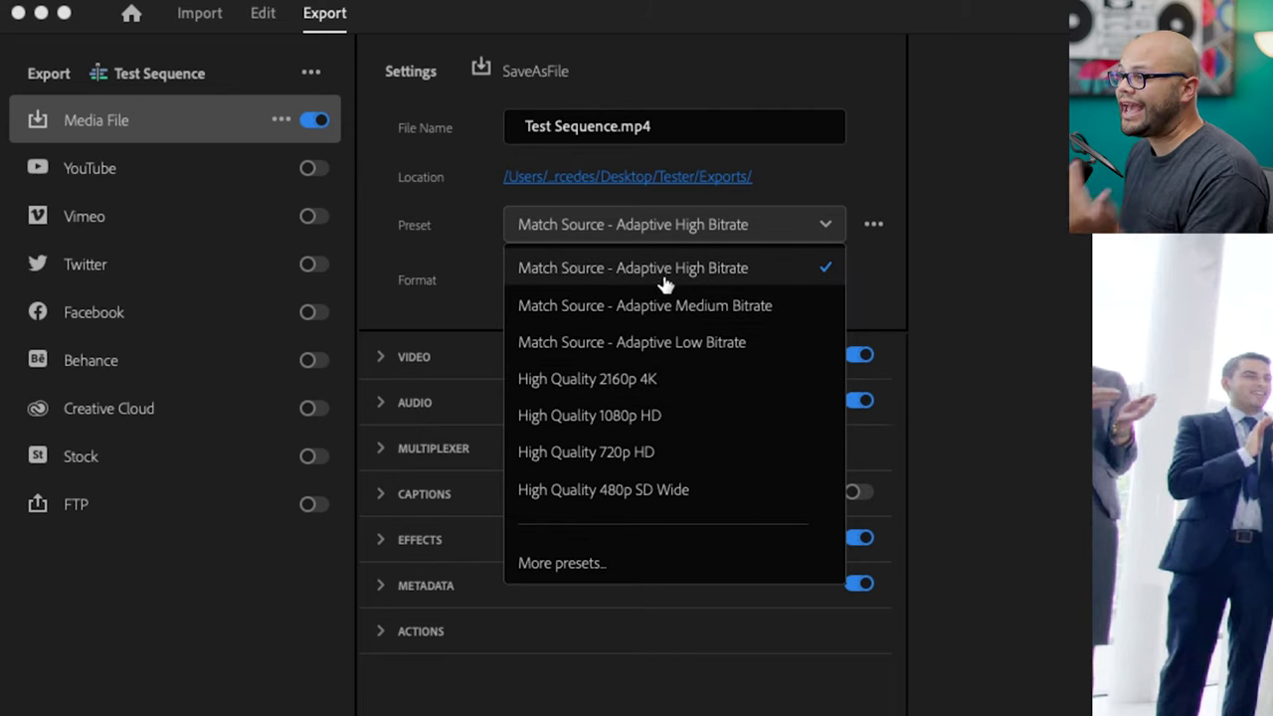
Star the YouTube 2160p 4K Ultra HD and YouTube 1080p Full HD presets in Preset Manager.
click(601, 570)
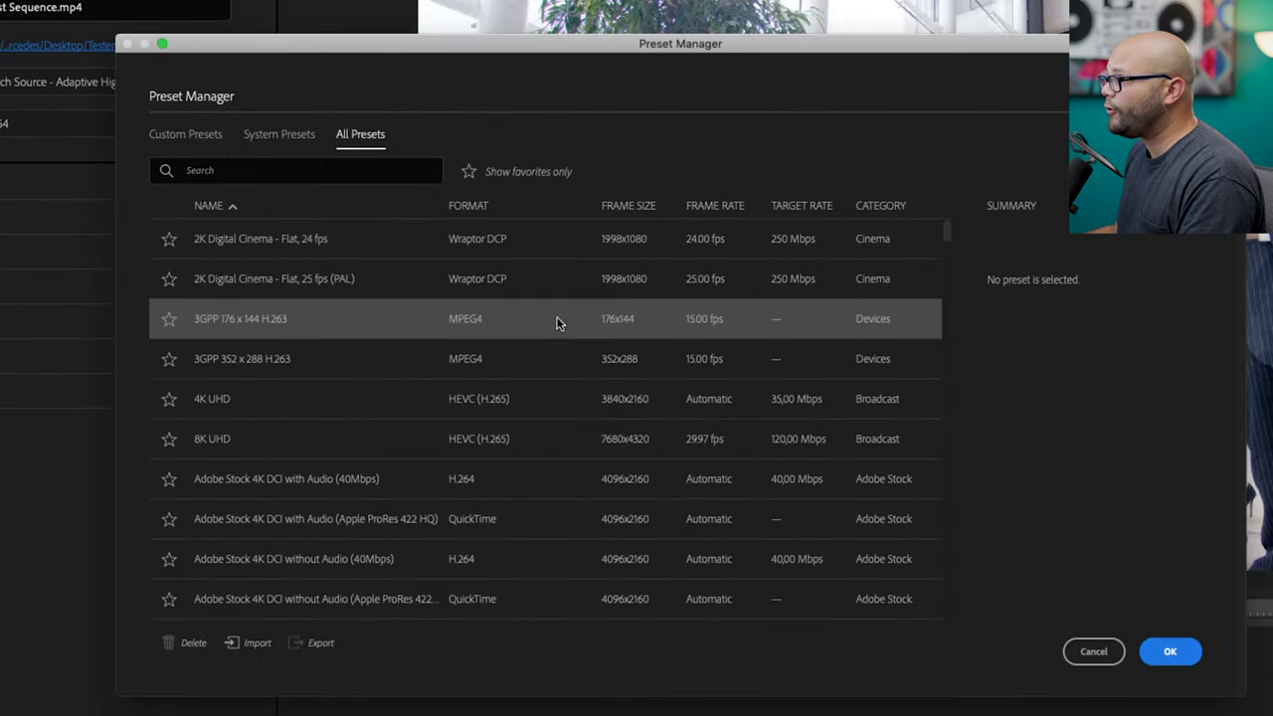
scroll(555, 324, down, 15)
scroll(557, 325, down, 20)
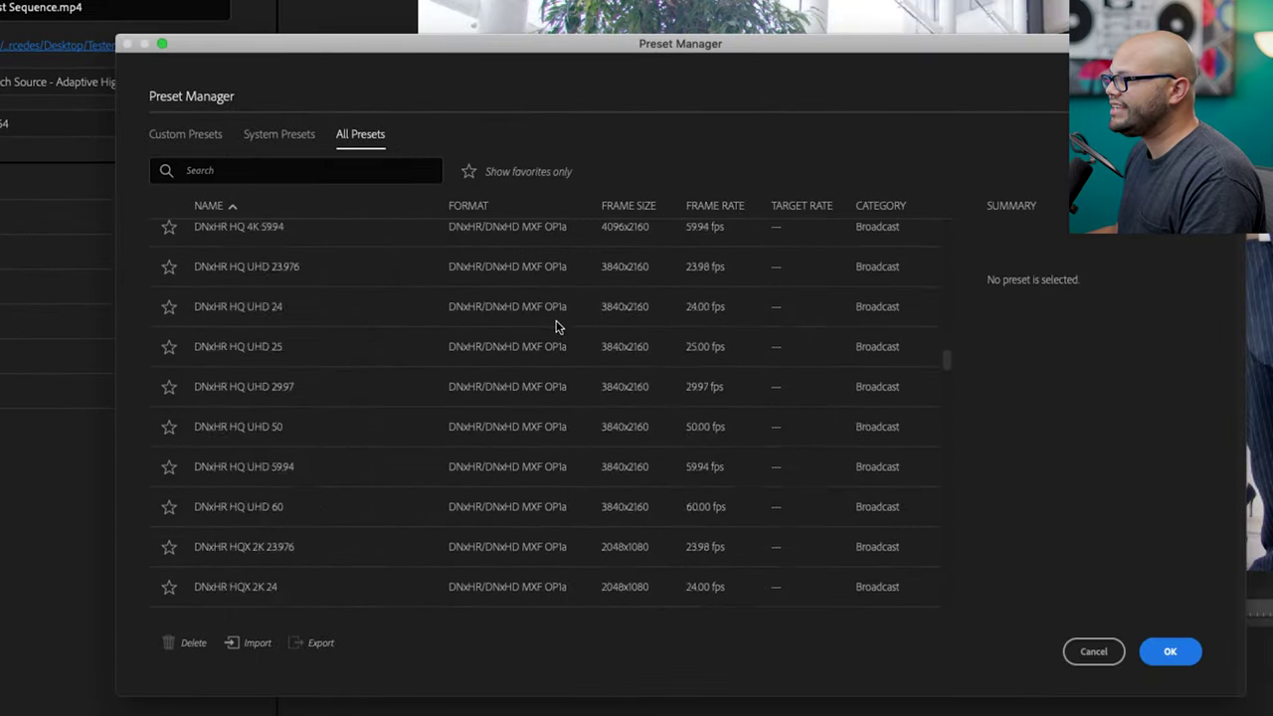
scroll(555, 333, down, 20)
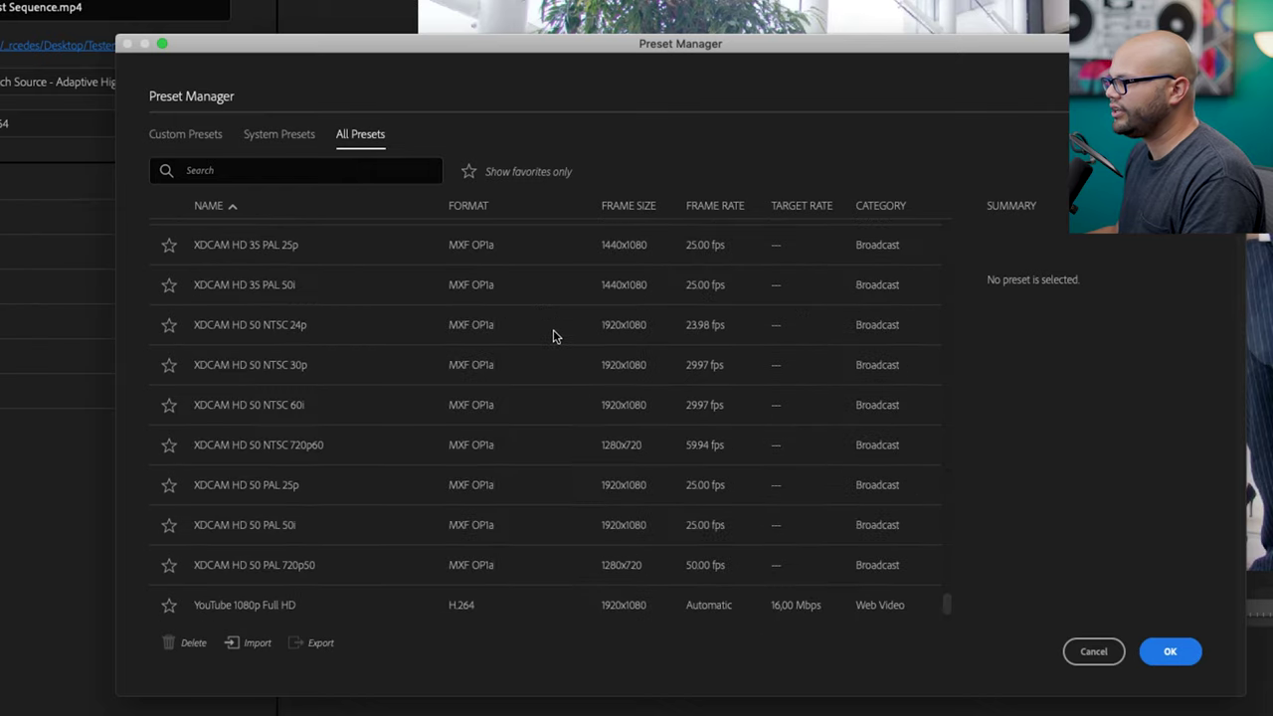
scroll(549, 343, up, 20)
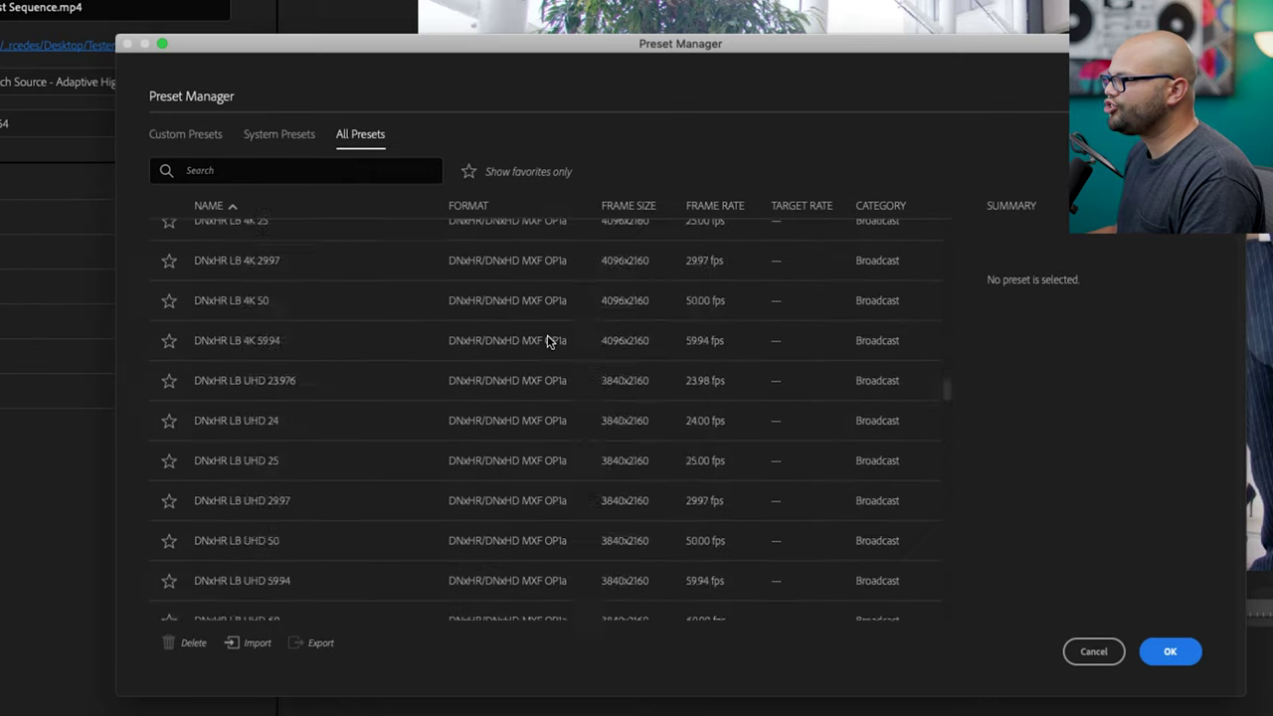
scroll(547, 342, down, 20)
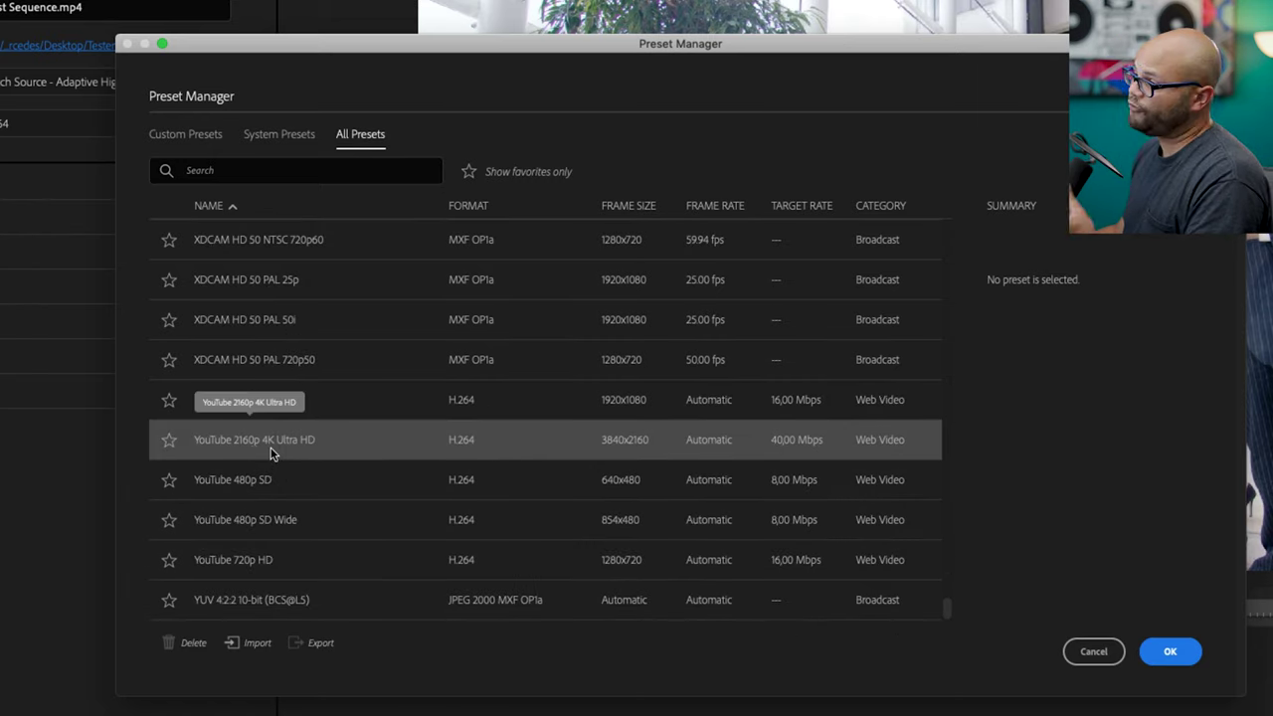
click(169, 442)
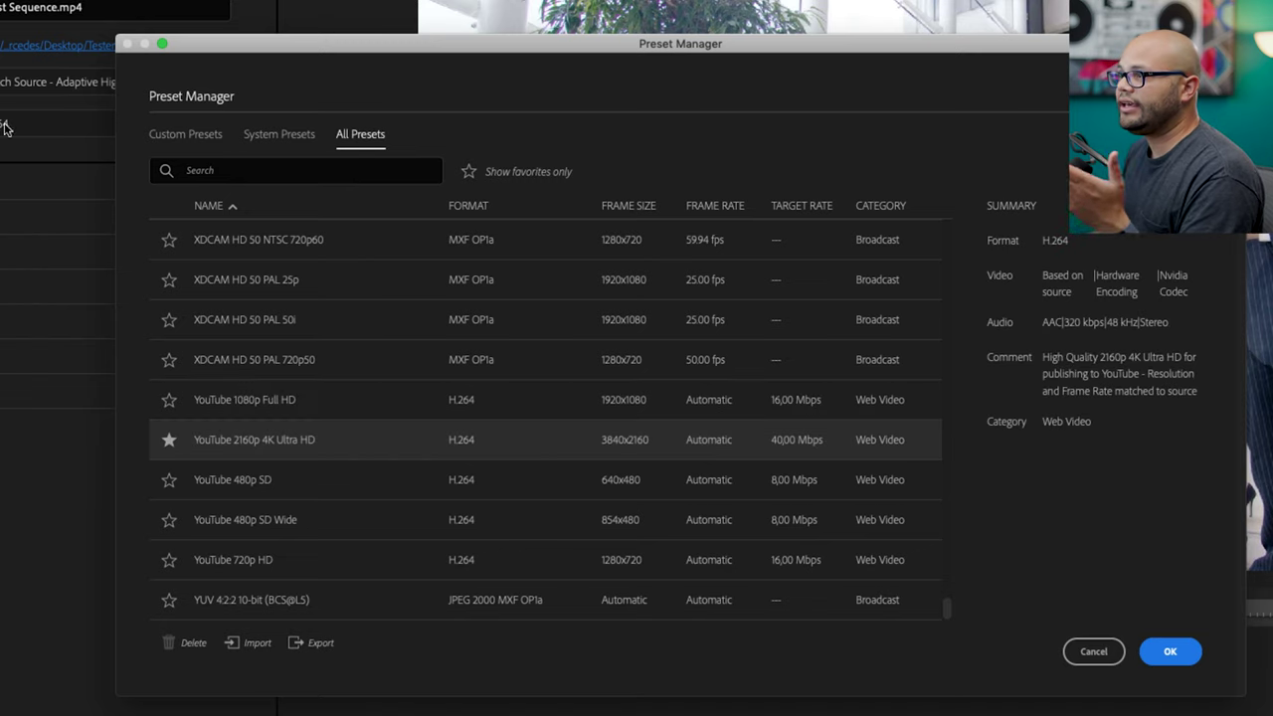
click(169, 402)
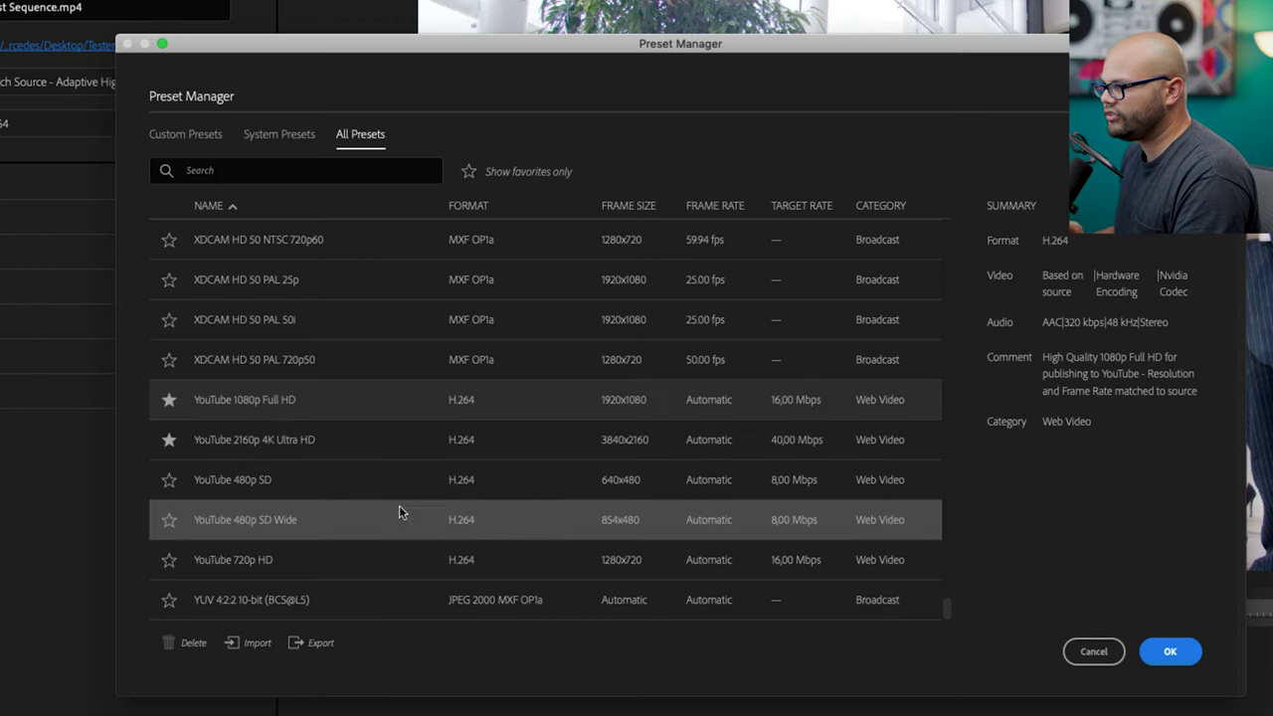
click(1169, 652)
click(413, 192)
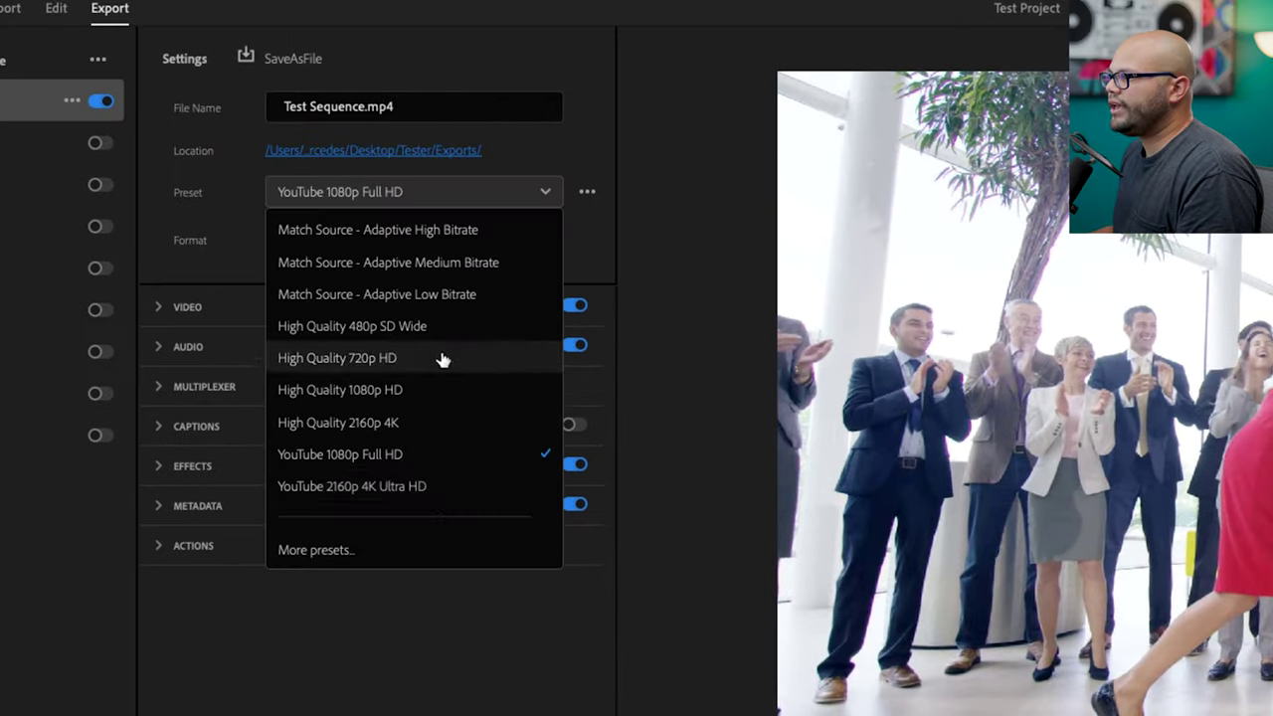
Apply YouTube 2160p 4K Ultra HD and compare its 4096 x 2160 video settings with Premiere Pro 2021.
click(445, 492)
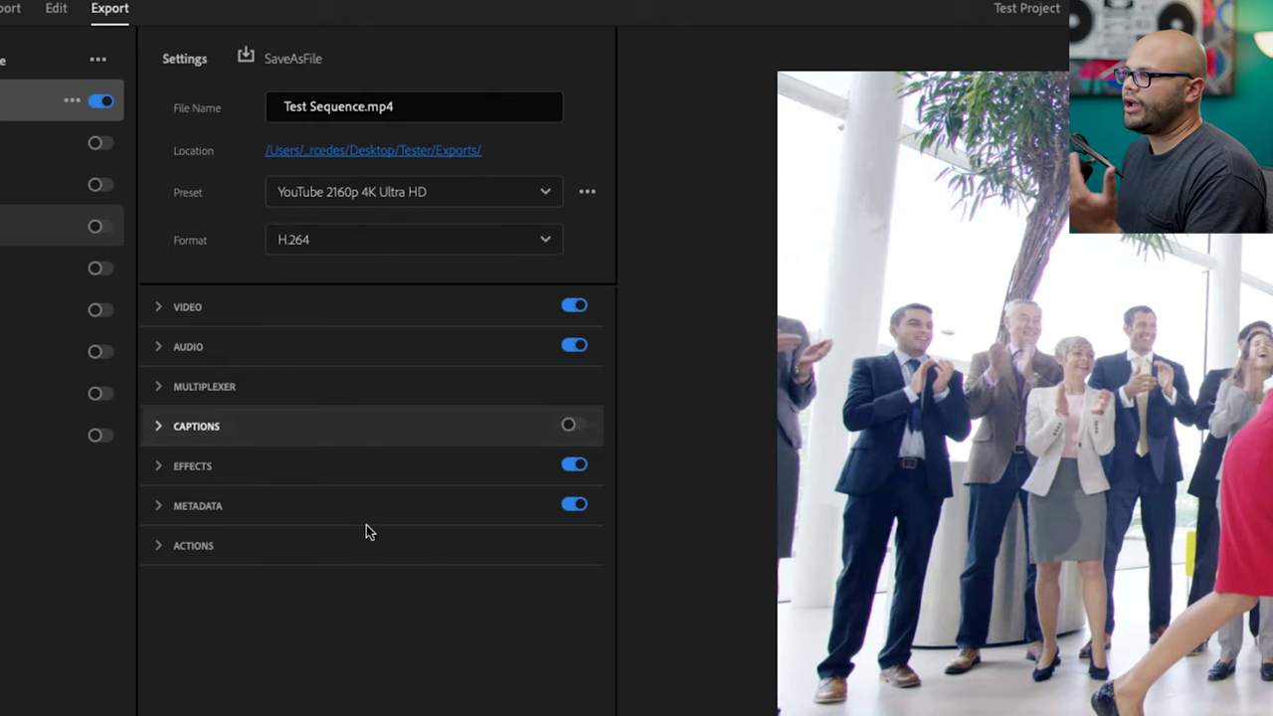
click(159, 309)
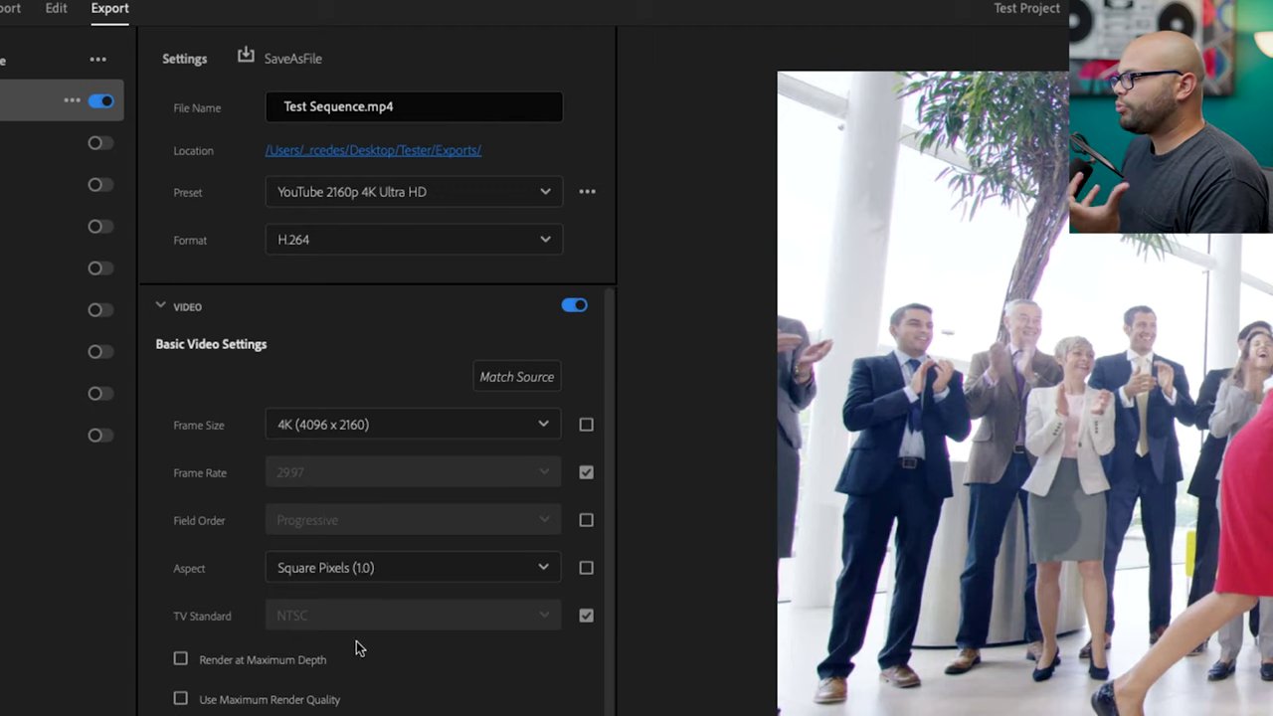
key(super+Tab)
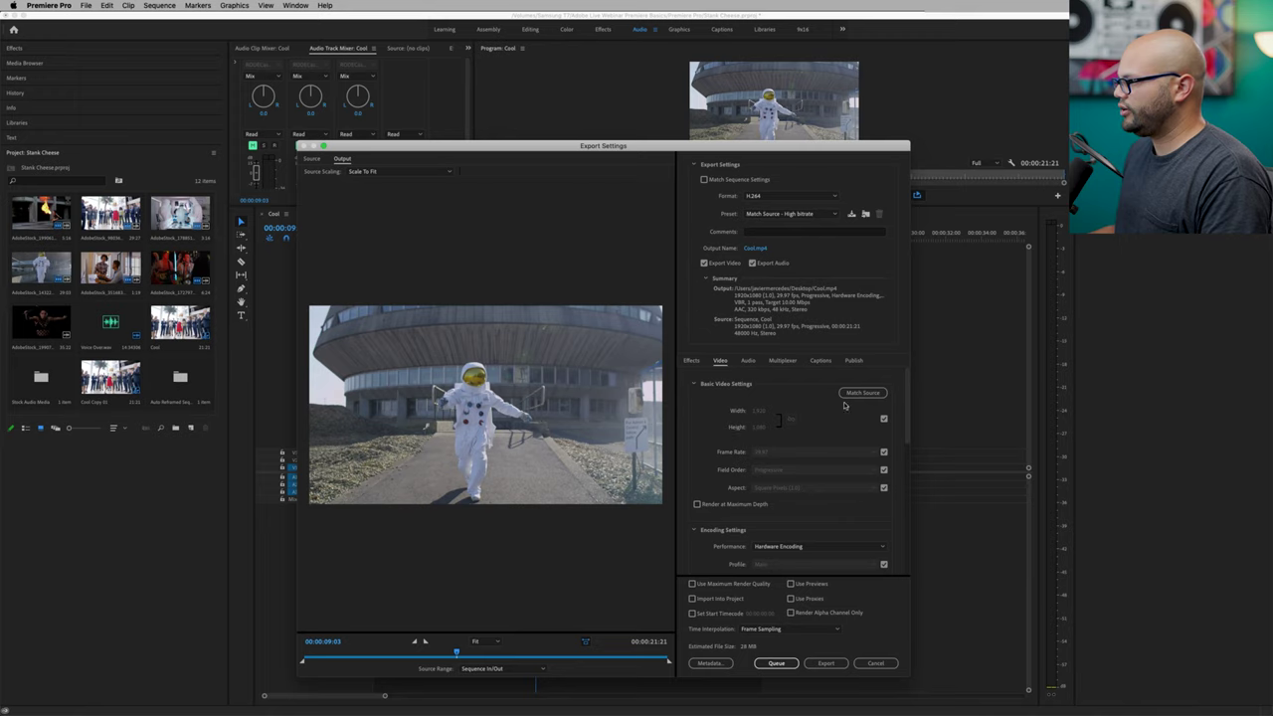
scroll(907, 400, down, 3)
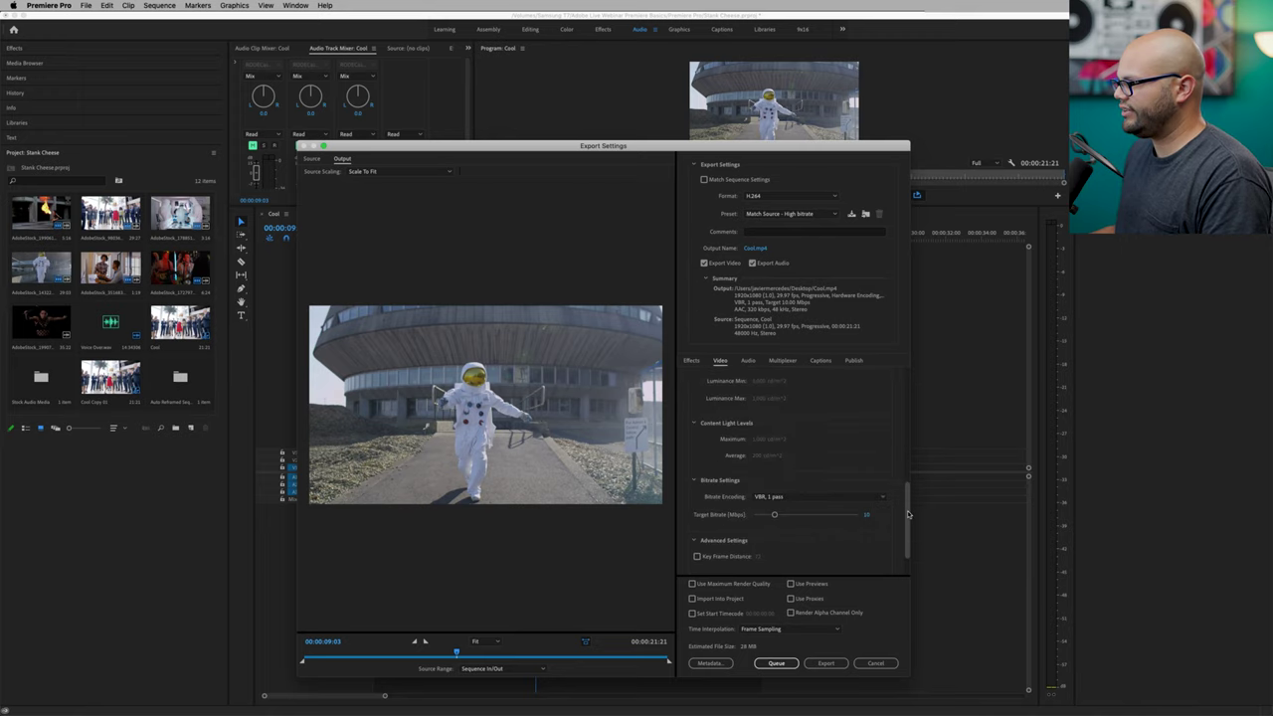
scroll(898, 417, down, 2)
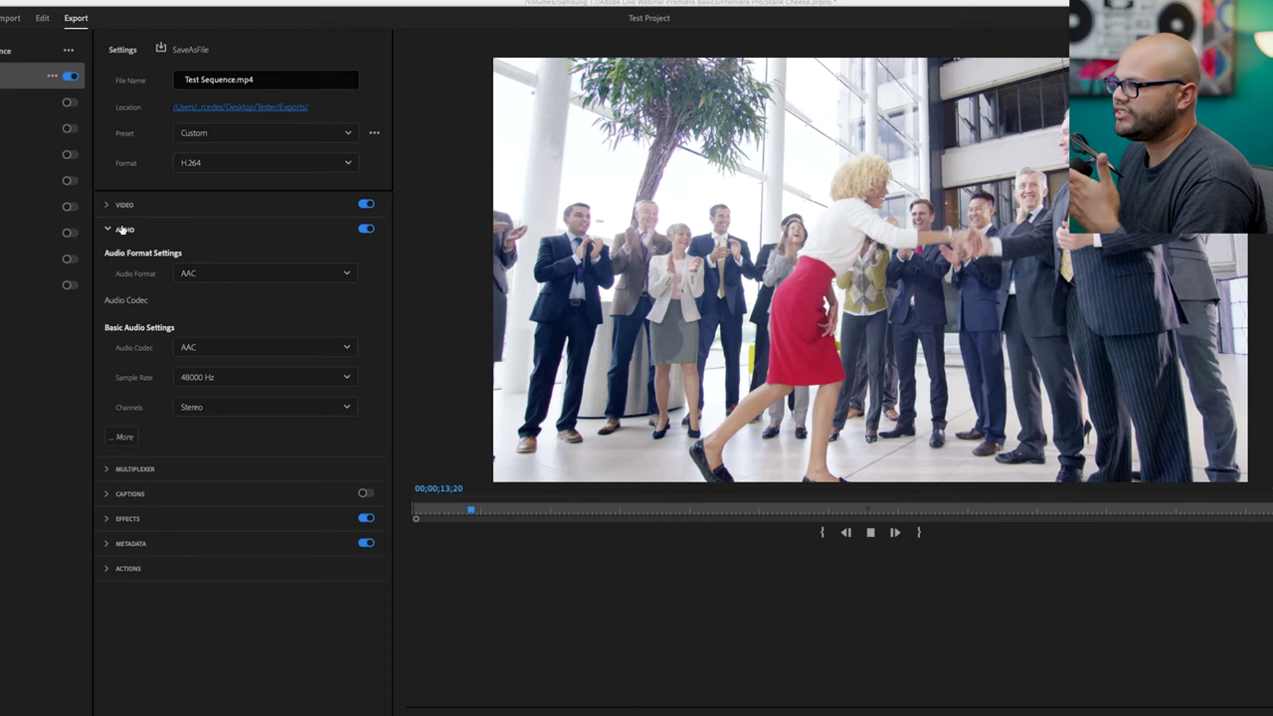
Briefly expand Audio's extra bitrate options and the Metadata section, then collapse both.
click(123, 438)
click(123, 438)
click(132, 332)
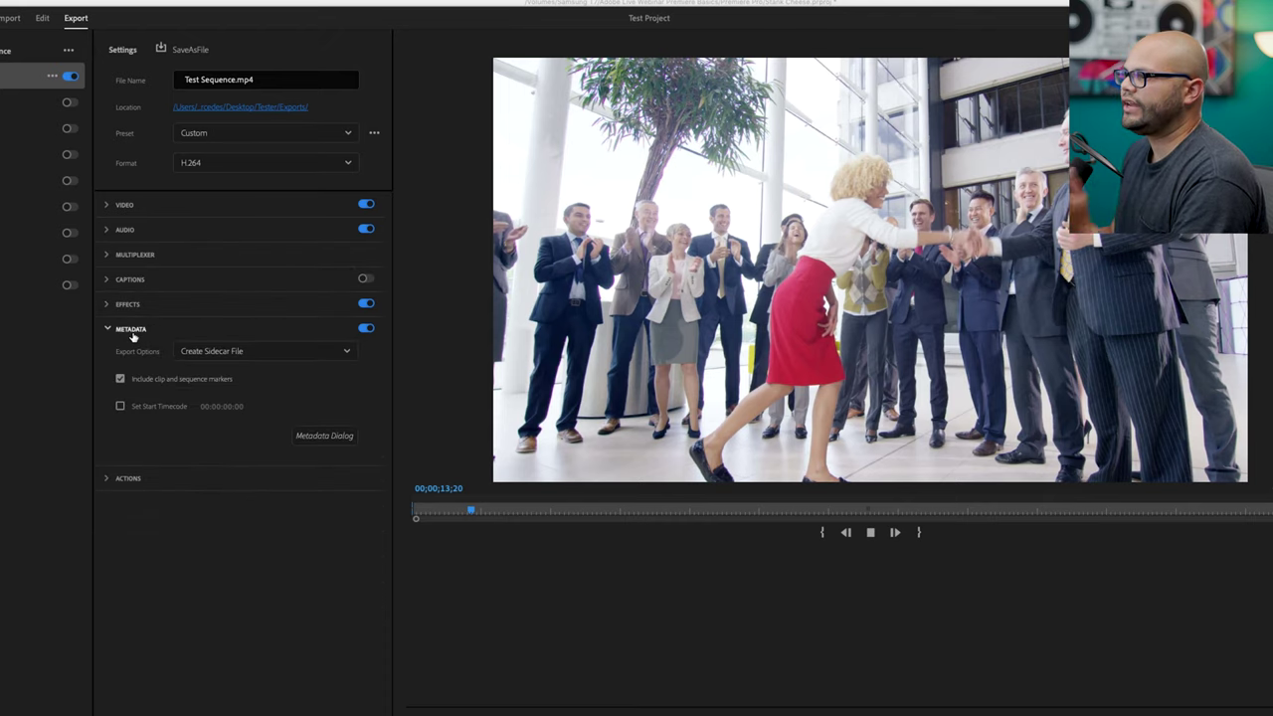
click(132, 333)
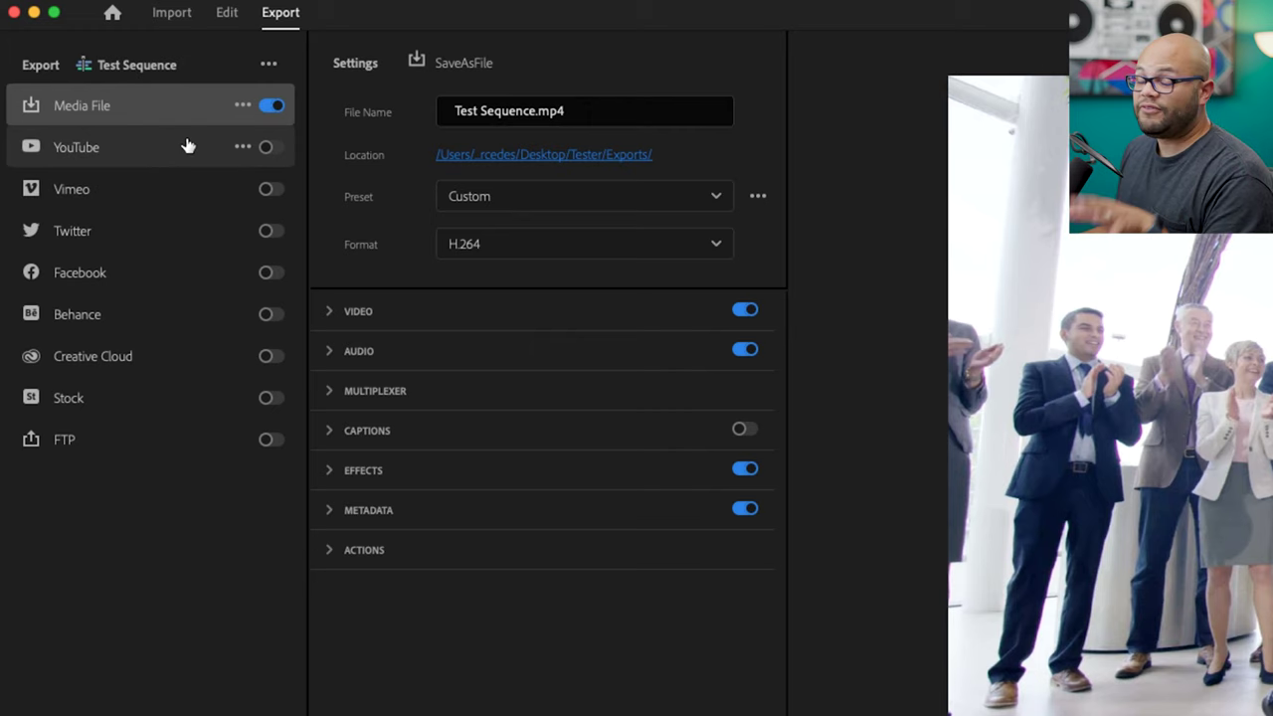
click(265, 149)
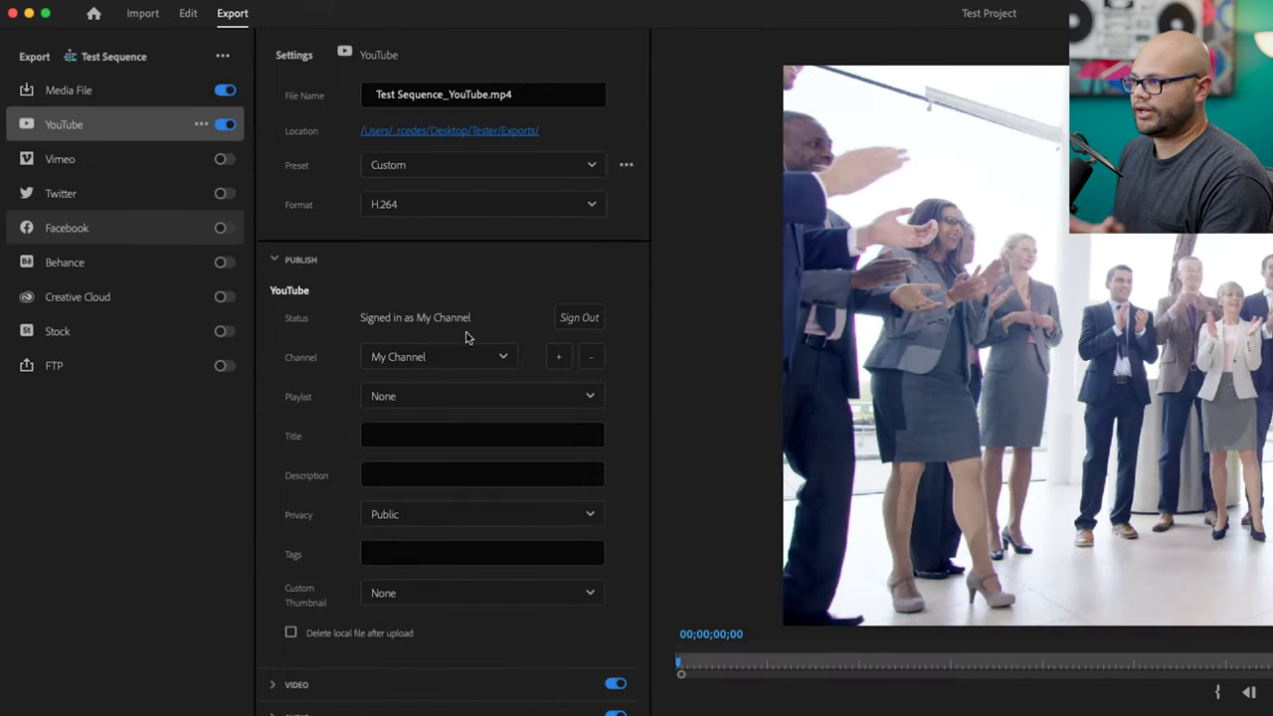
Review the YouTube upload's privacy options and keep Test Sequence_YouTube.mp4 set to Public.
click(448, 522)
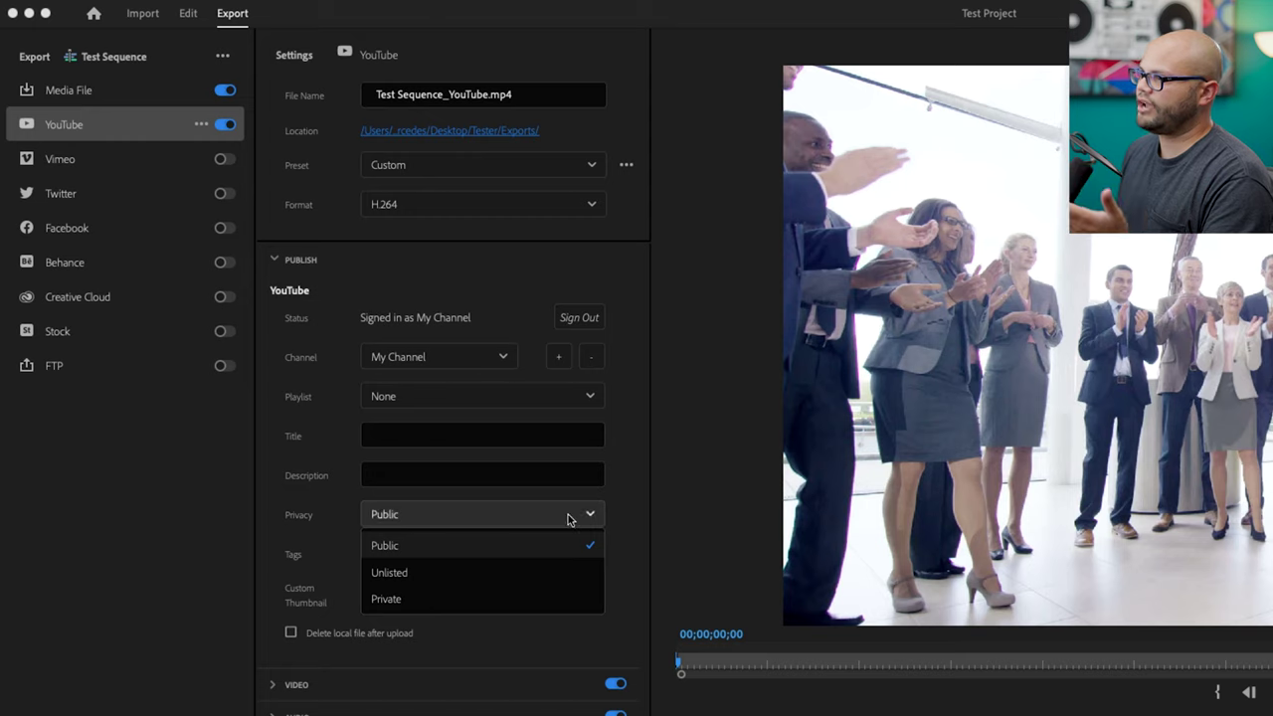
click(667, 403)
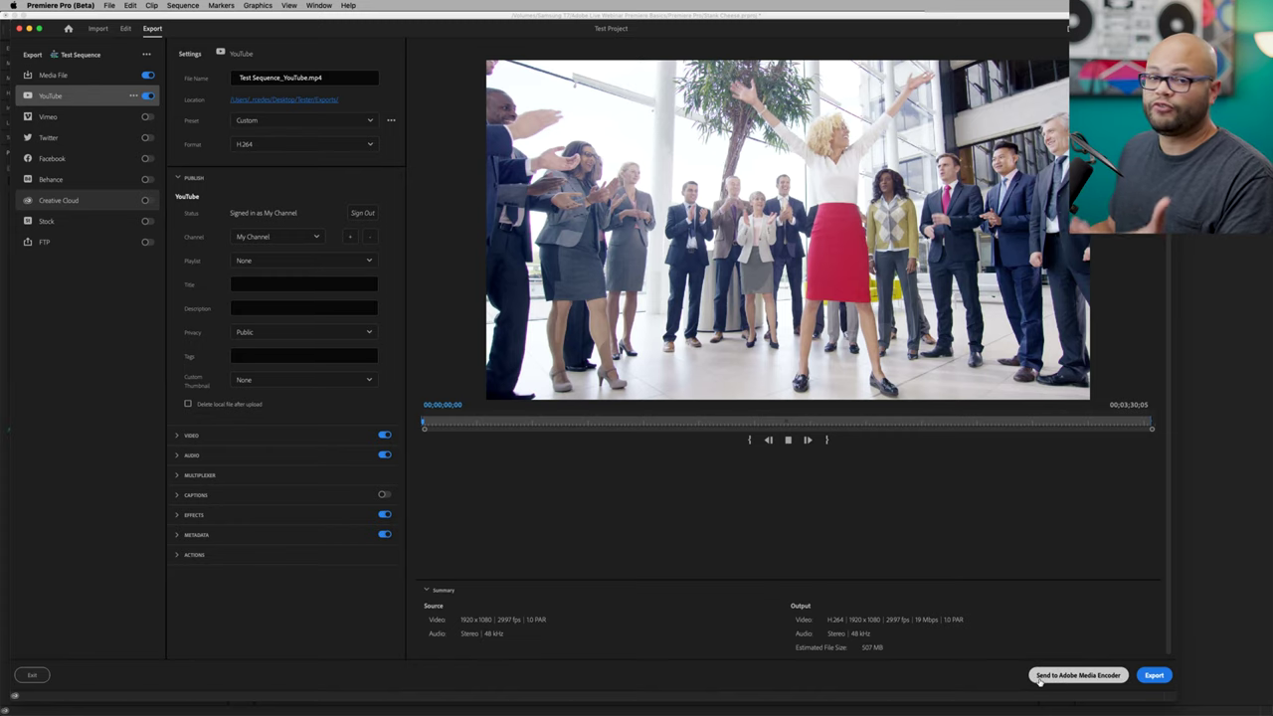
click(1066, 675)
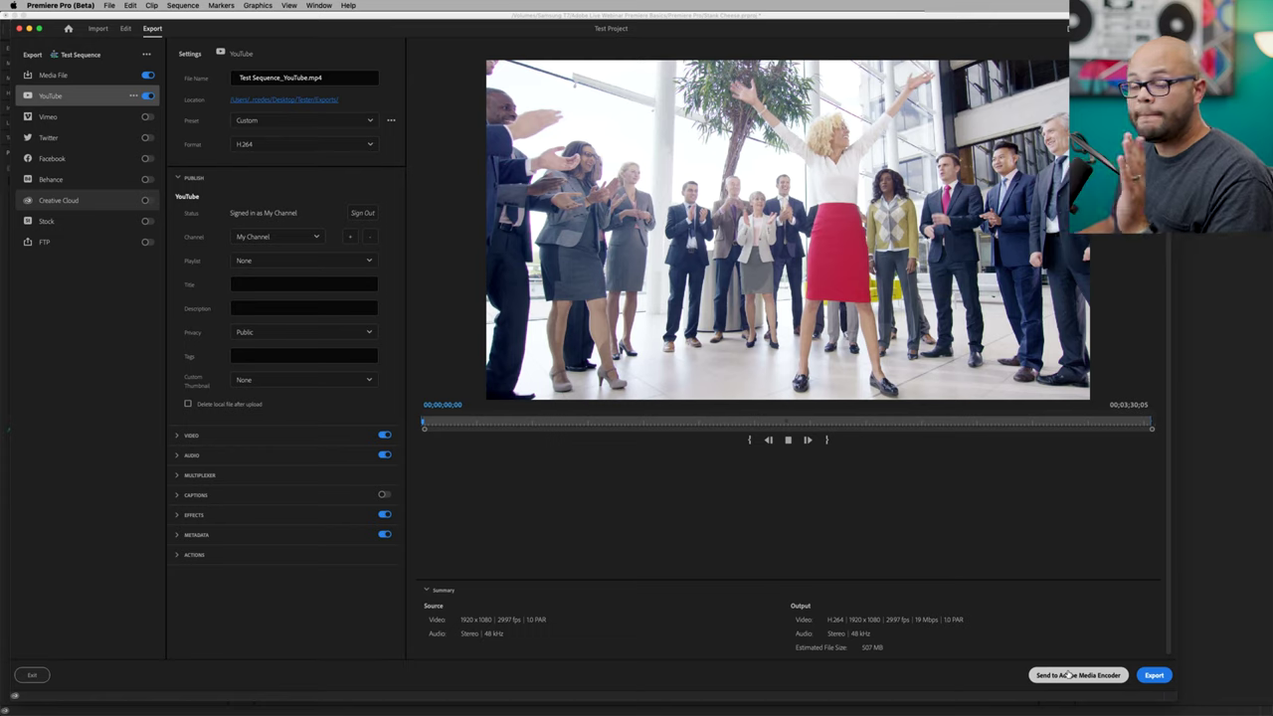